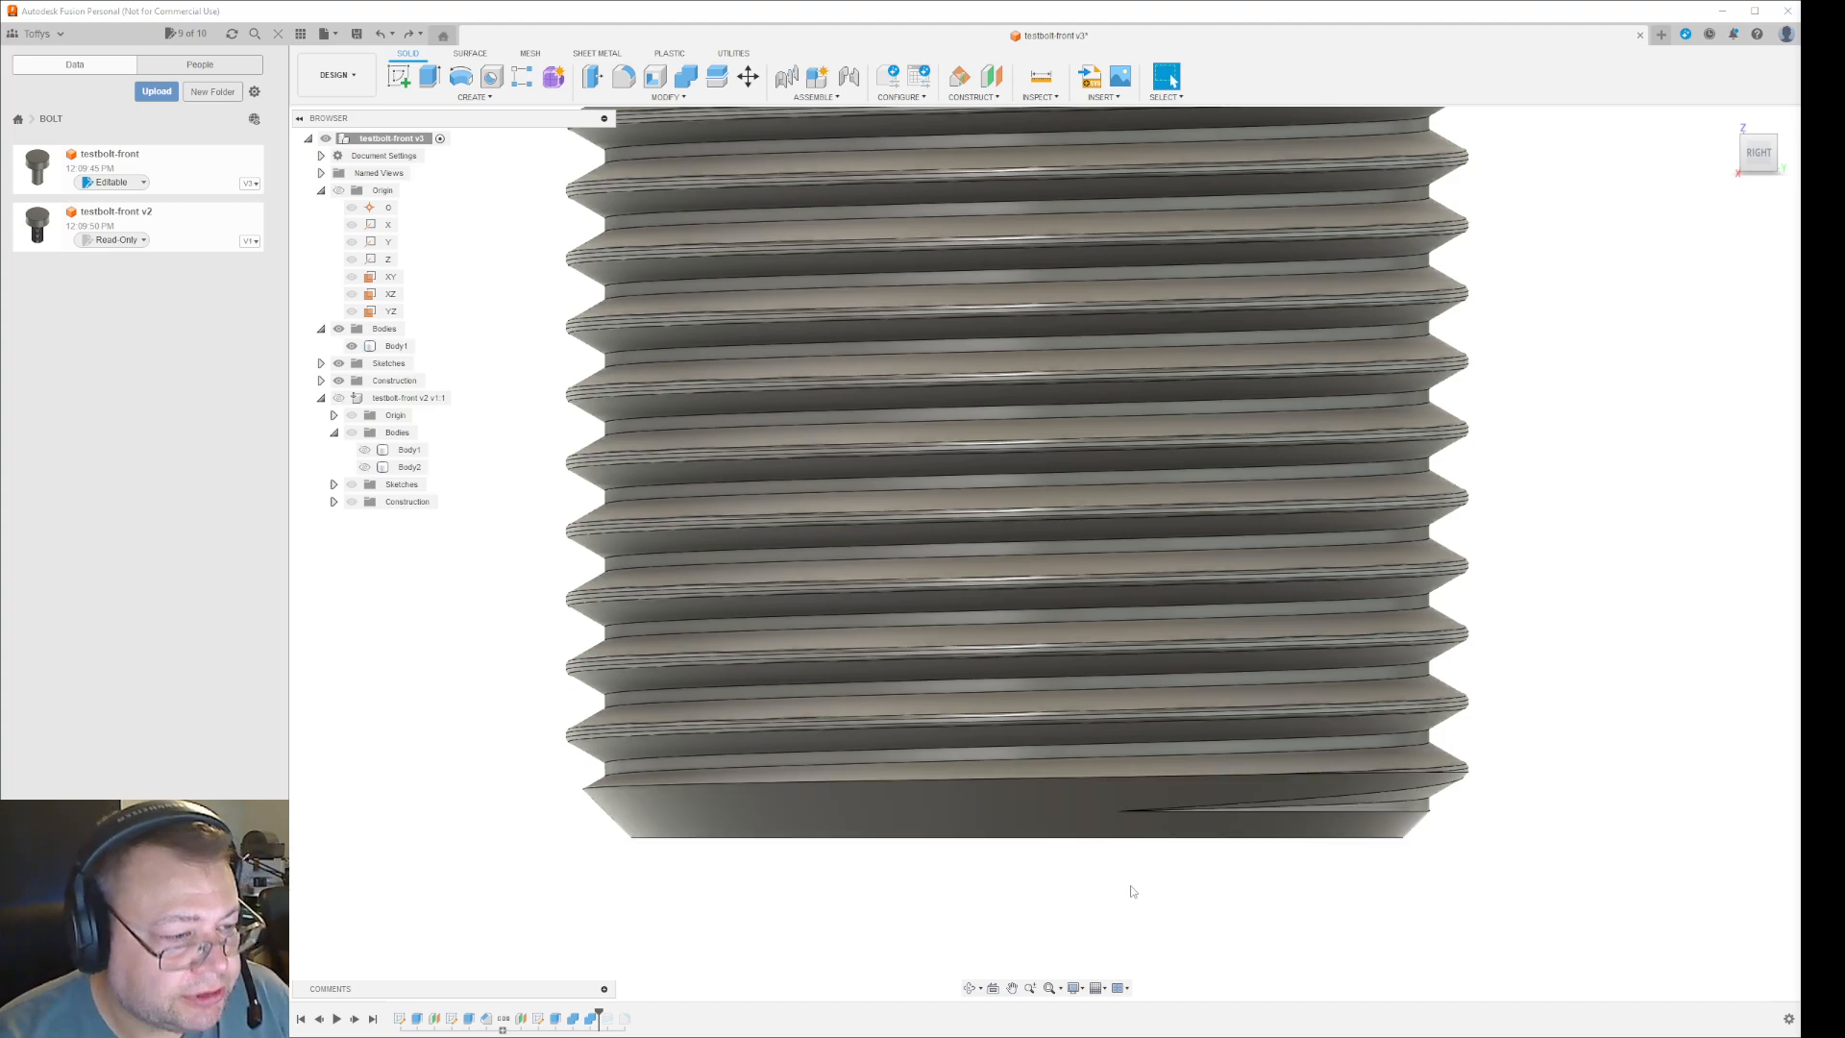
- Create a construction plane at 0 mm offset from the flat end face of the bolt's threaded shank
shift+middle_drag(1360, 943, 1265, 883)
click(1240, 882)
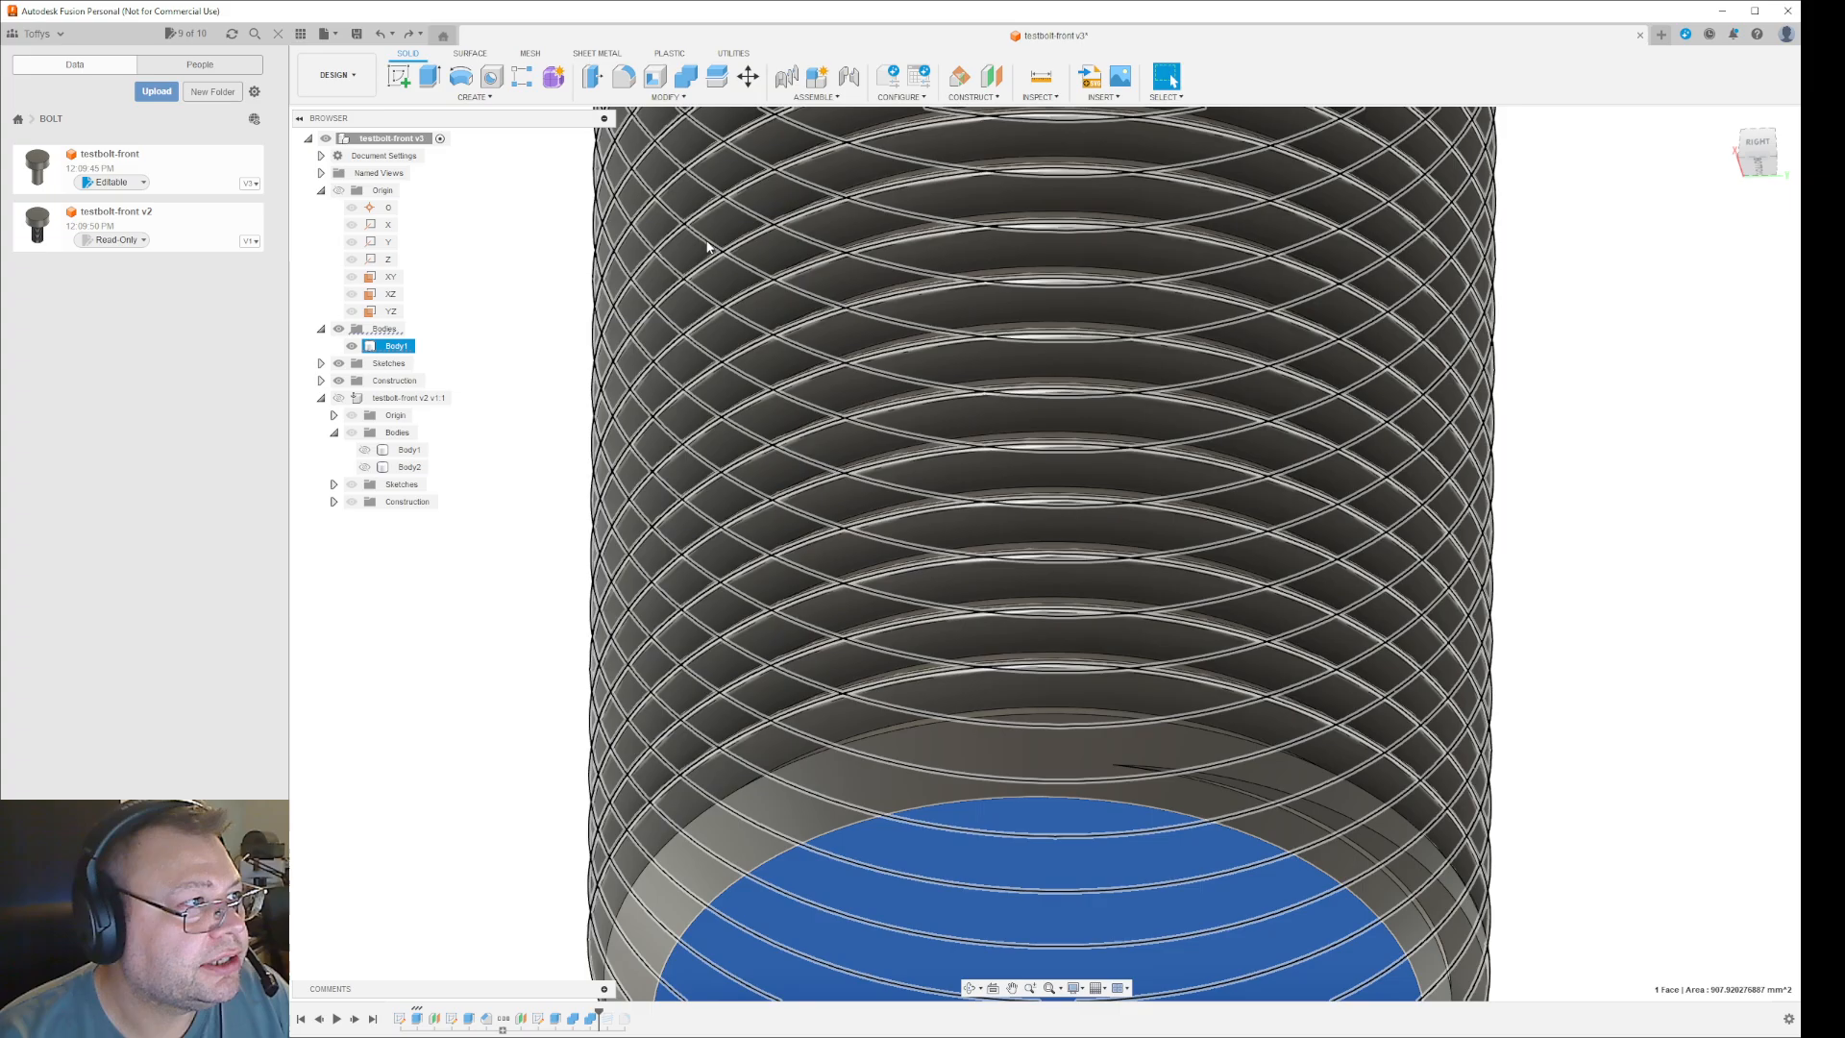
click(990, 76)
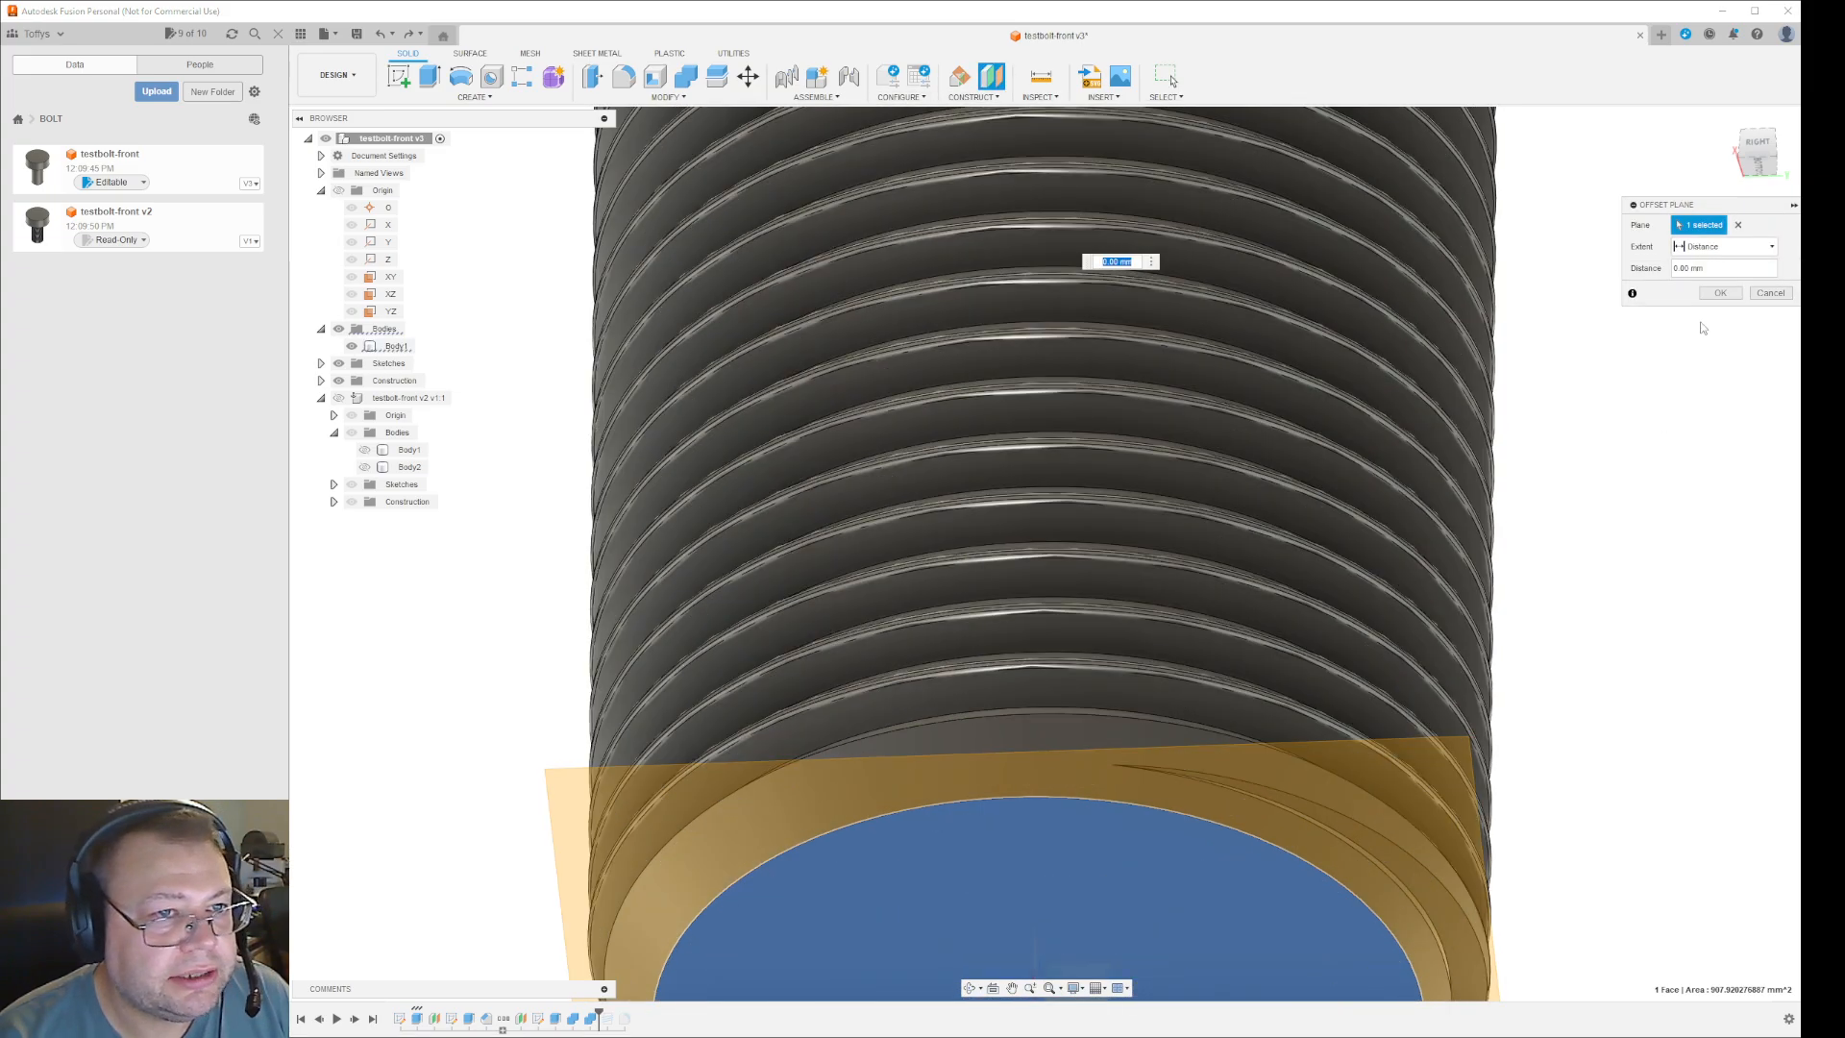
click(1720, 293)
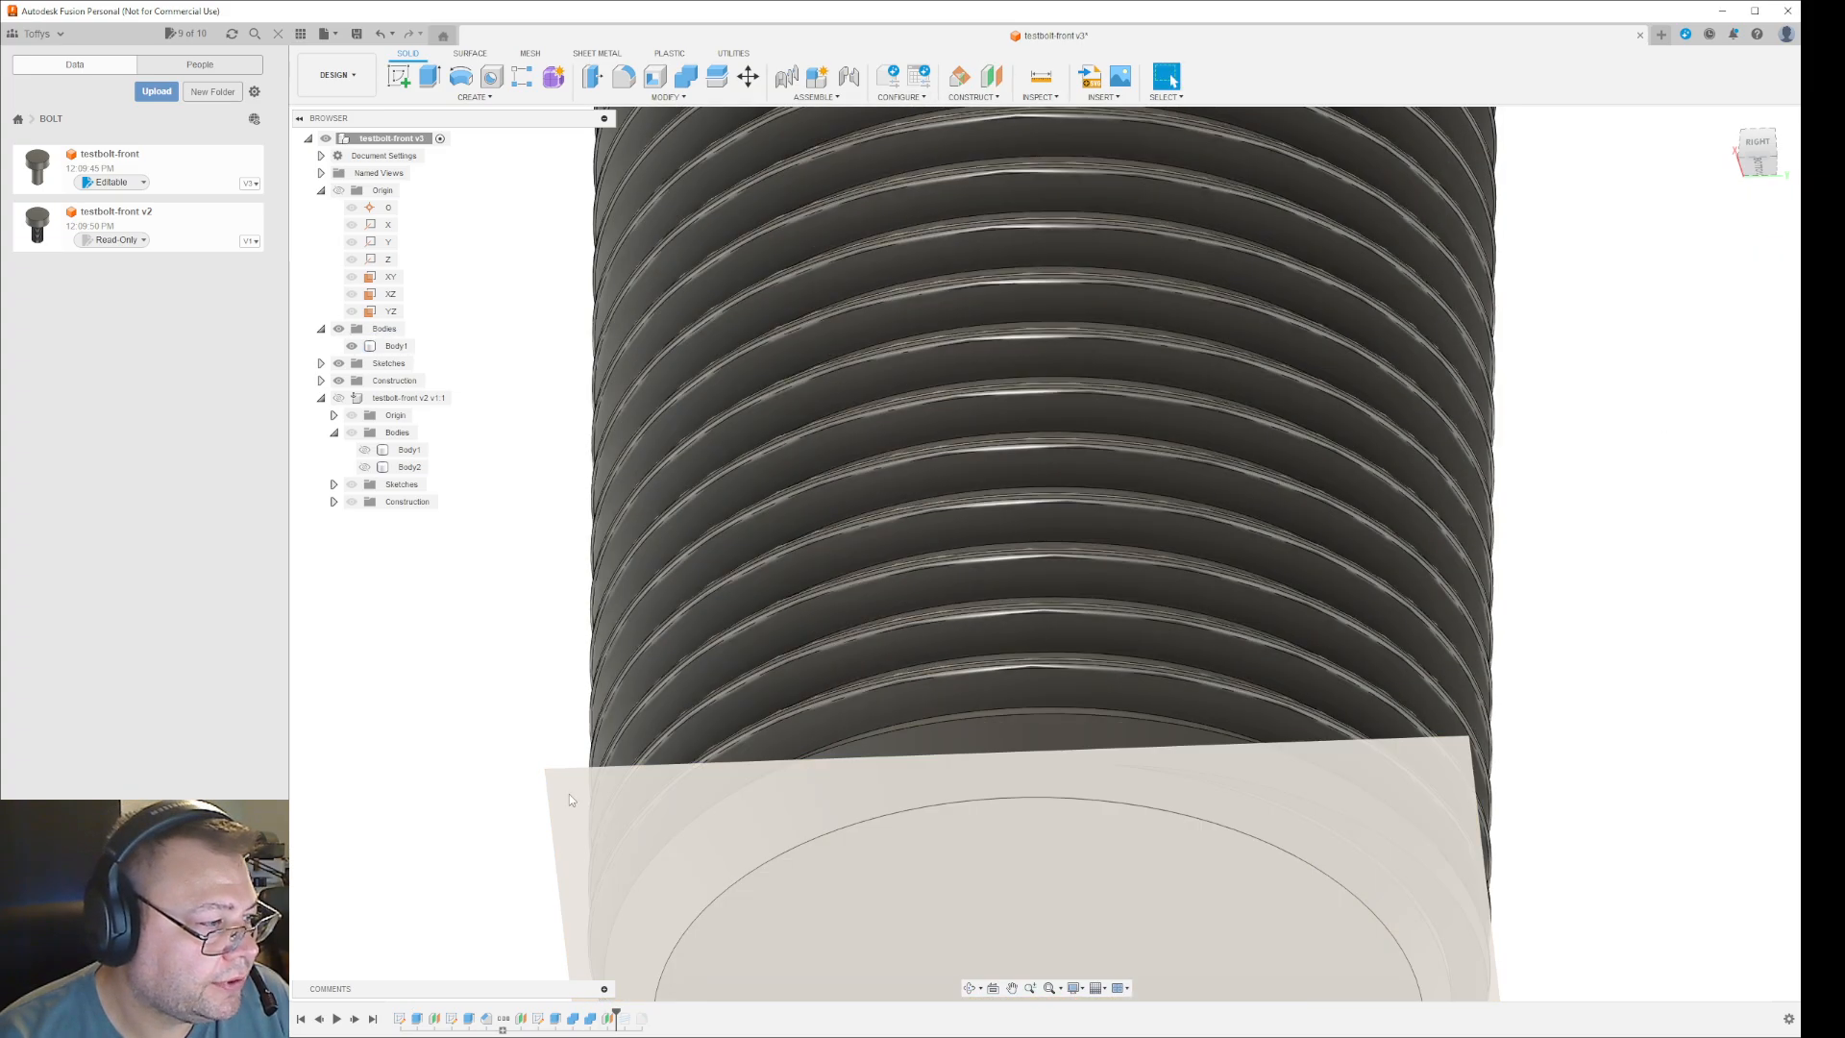
- Start a sketch on the new end-face plane and enable 3D Sketch for it
right_click(568, 794)
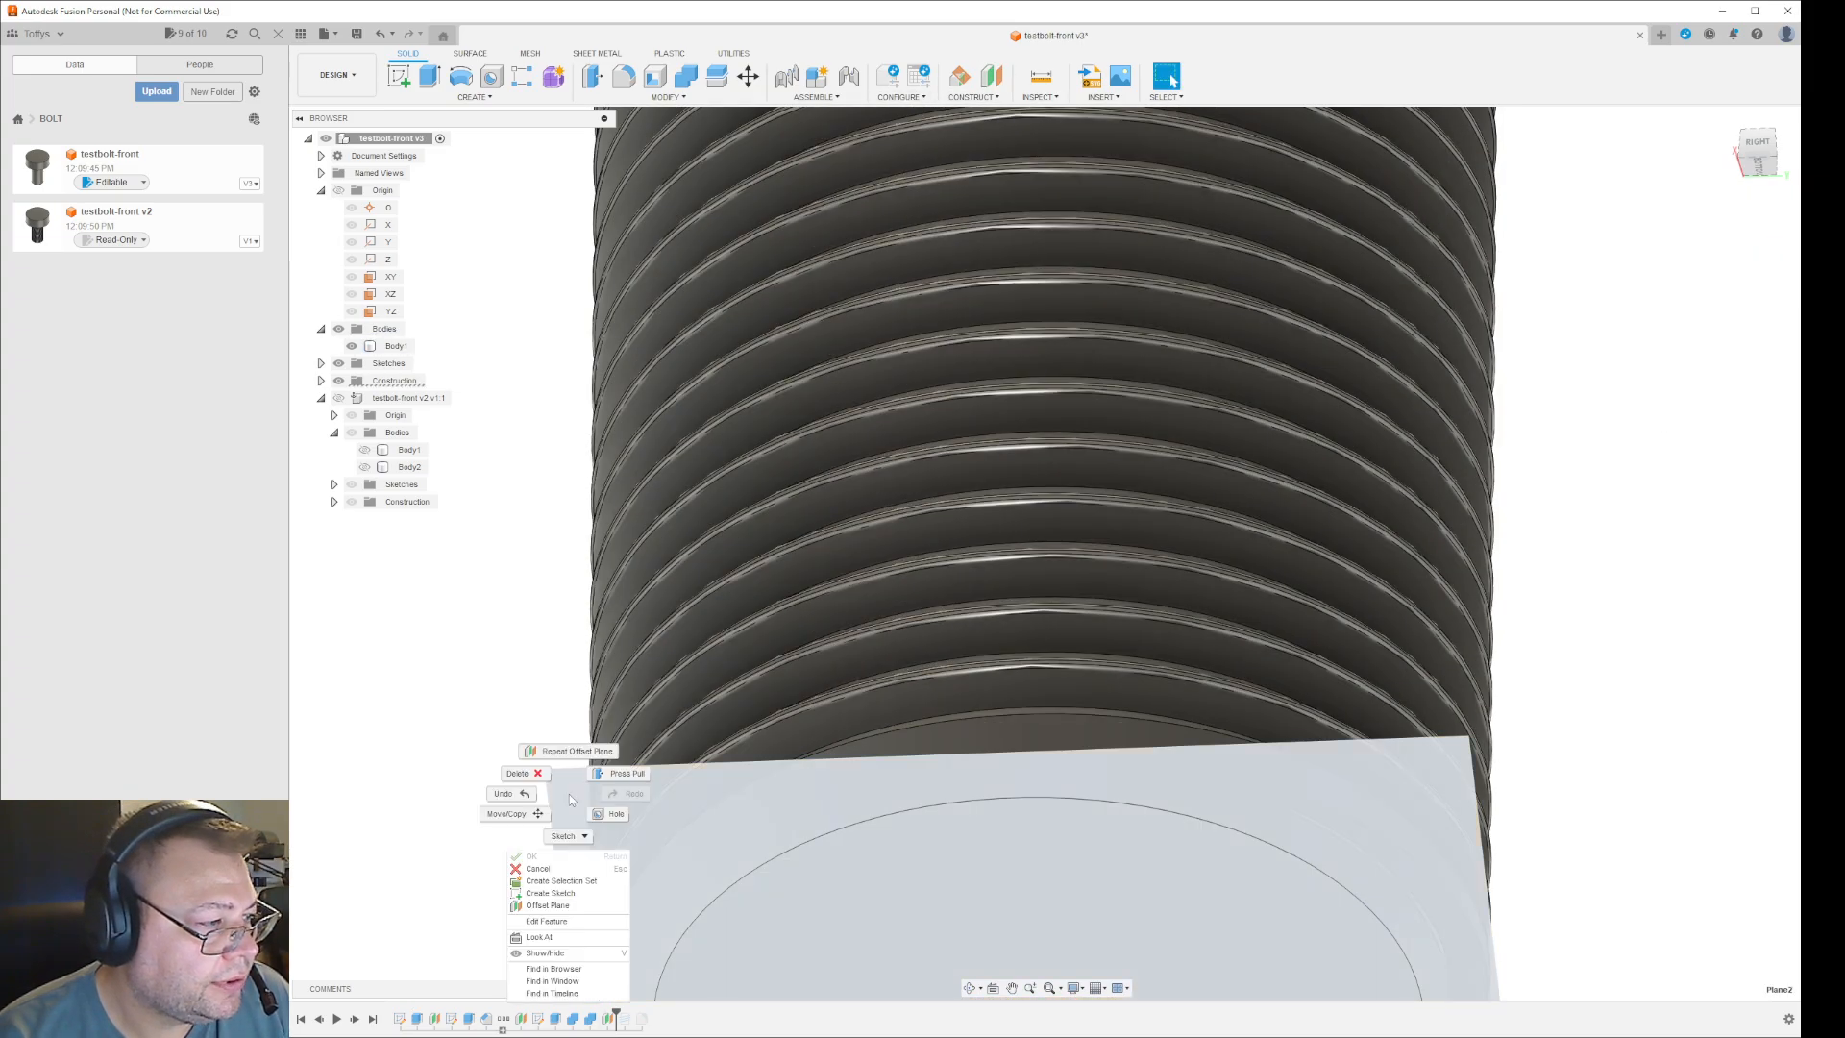
click(549, 893)
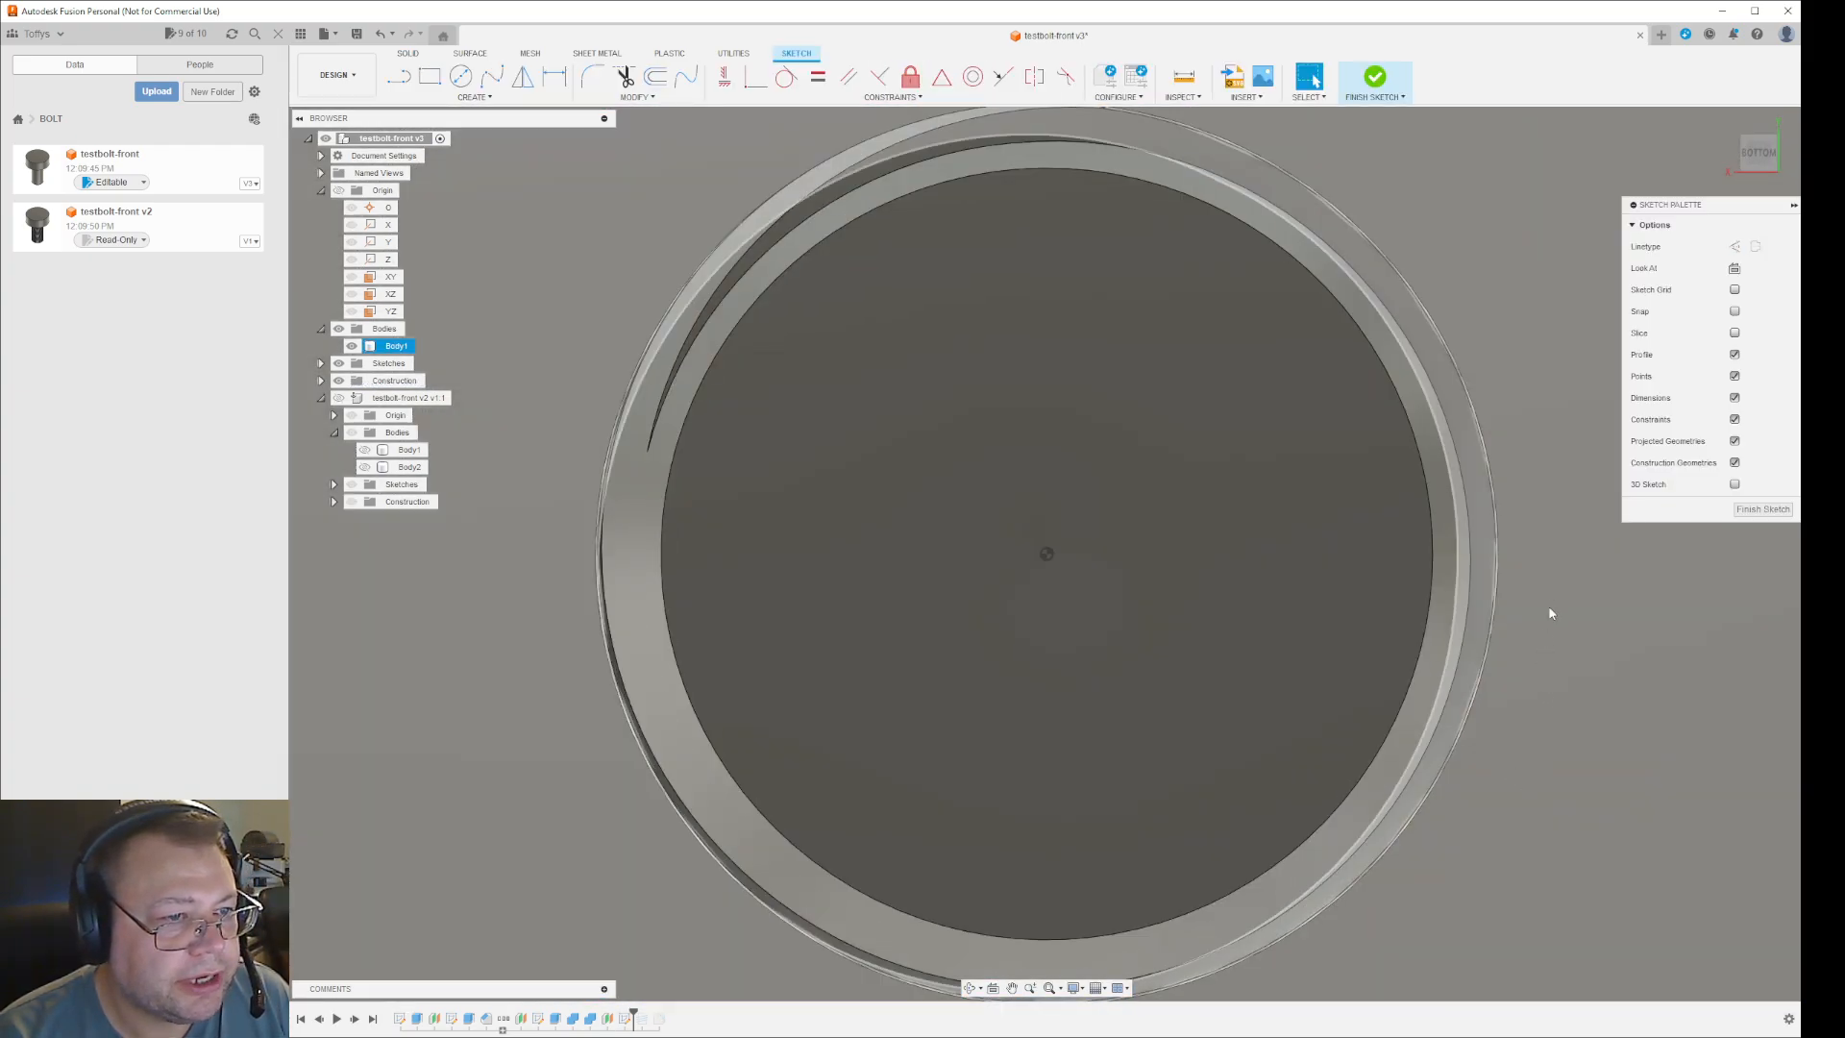
shift+middle_drag(1549, 613, 1566, 733)
scroll(1566, 733, down, 7)
click(1568, 735)
middle_drag(1677, 803, 1428, 632)
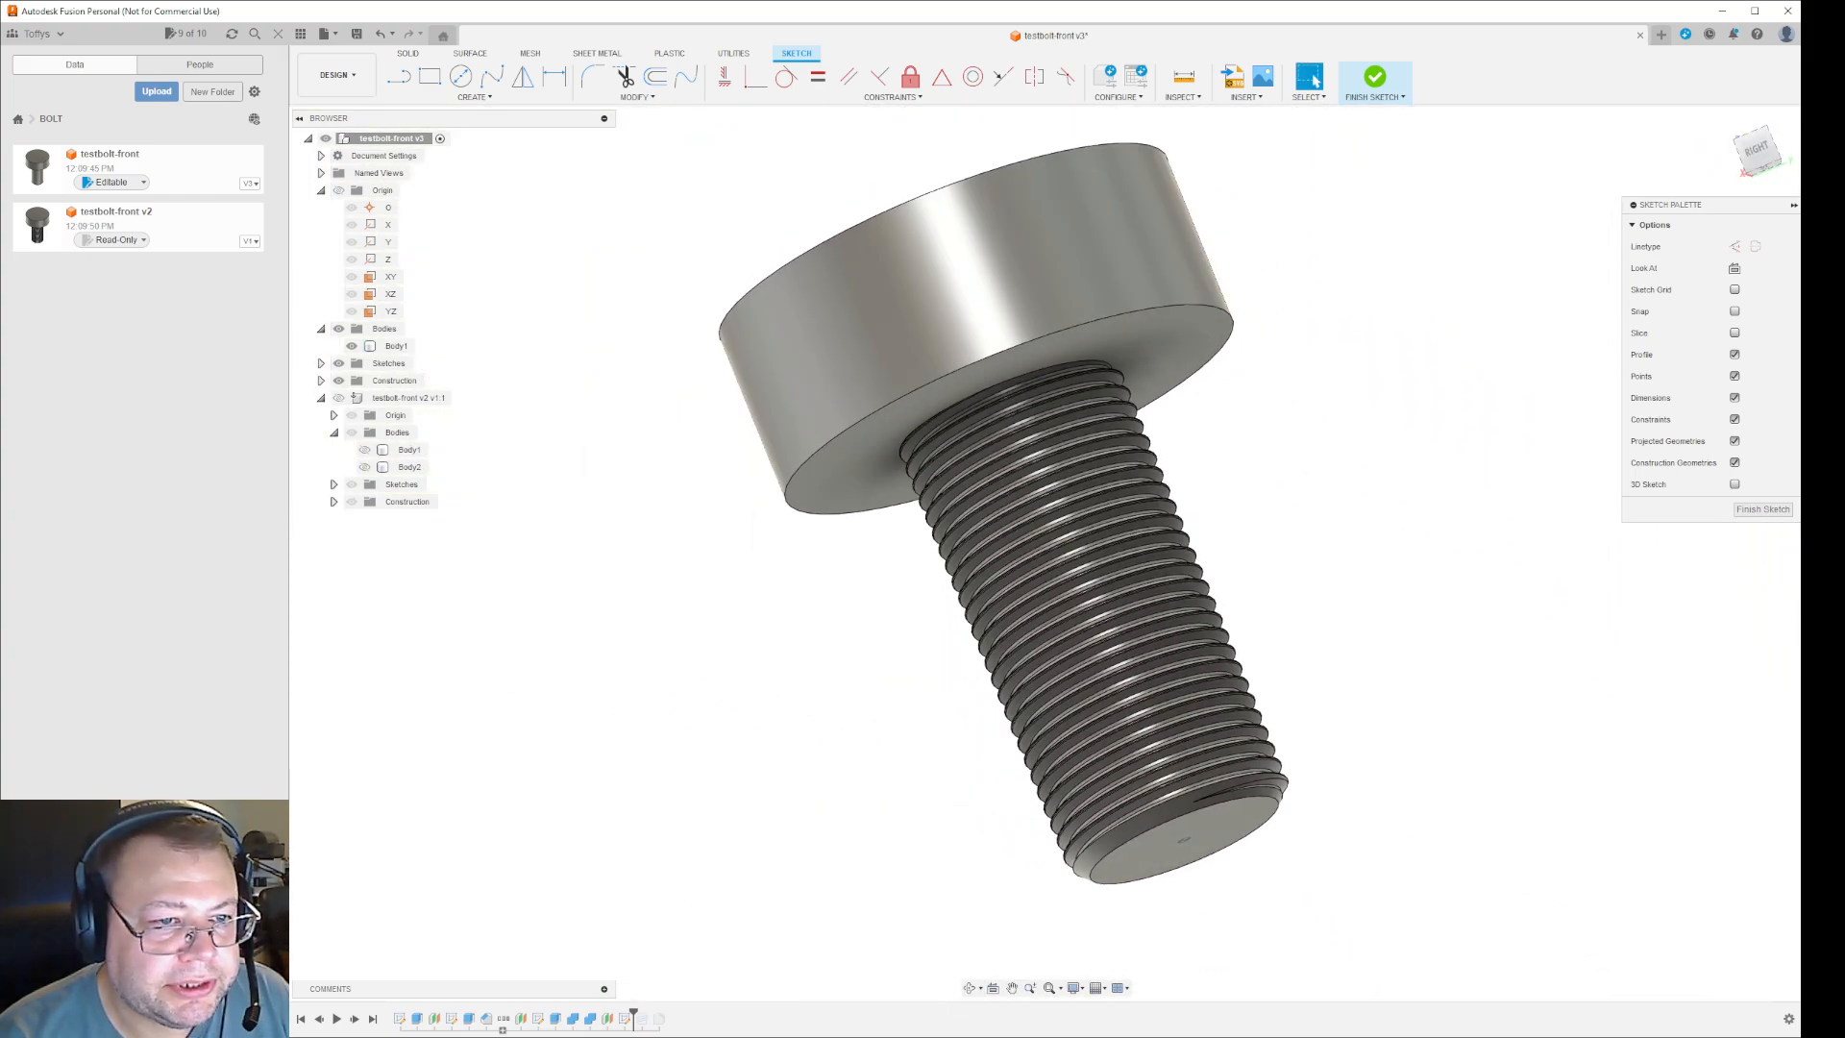
click(1735, 485)
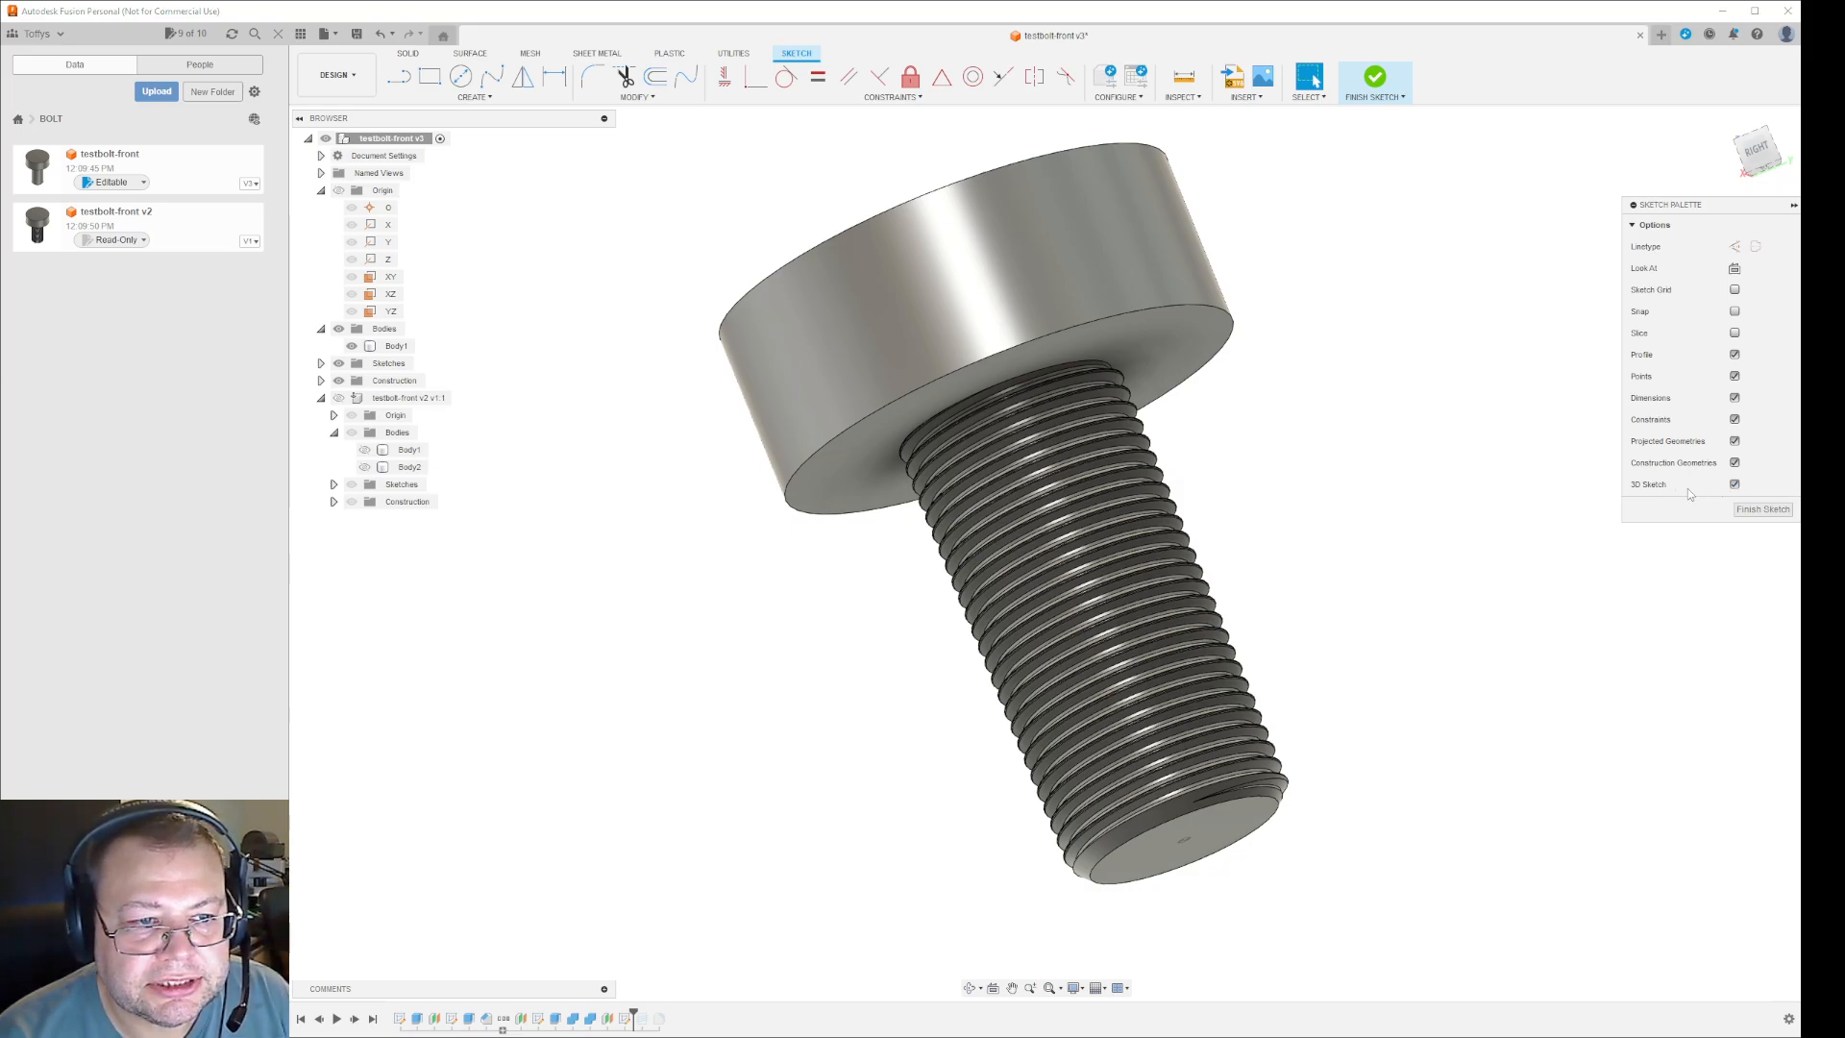
- Place a sketch point on the vertex where the thread runs out on the end chamfer
click(480, 98)
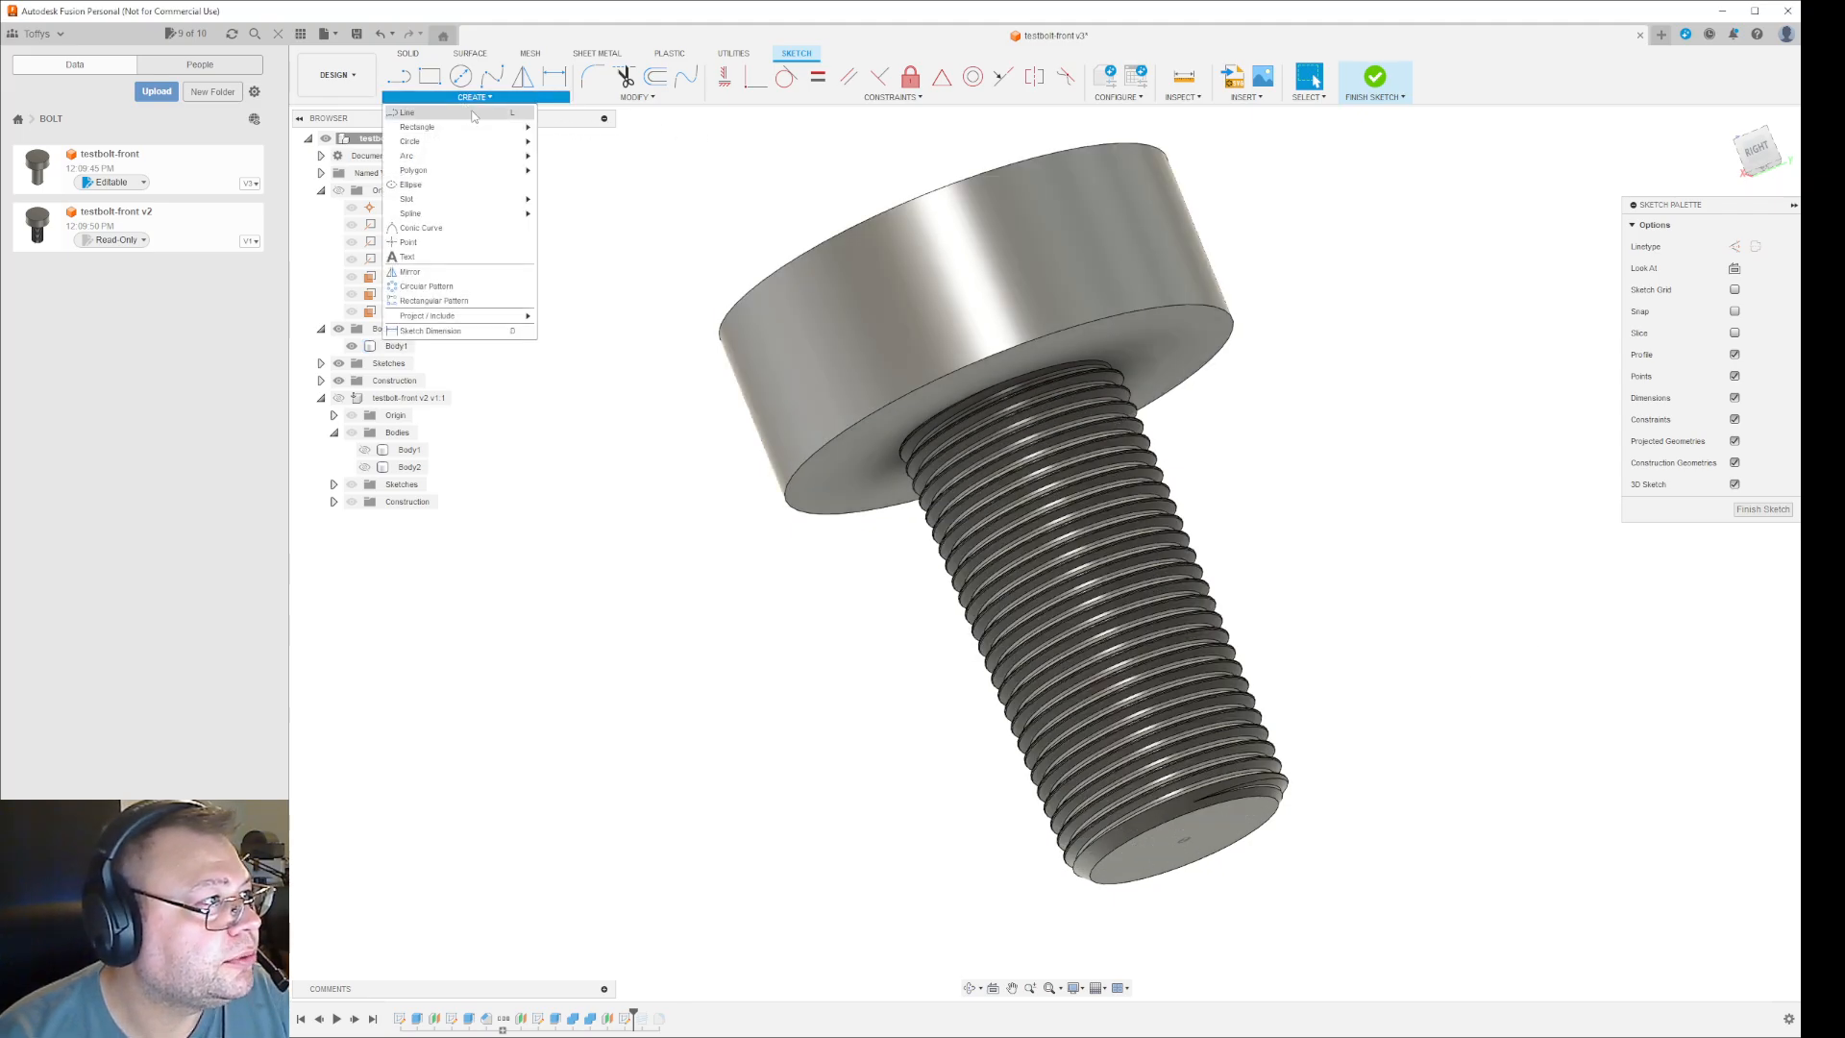
click(433, 260)
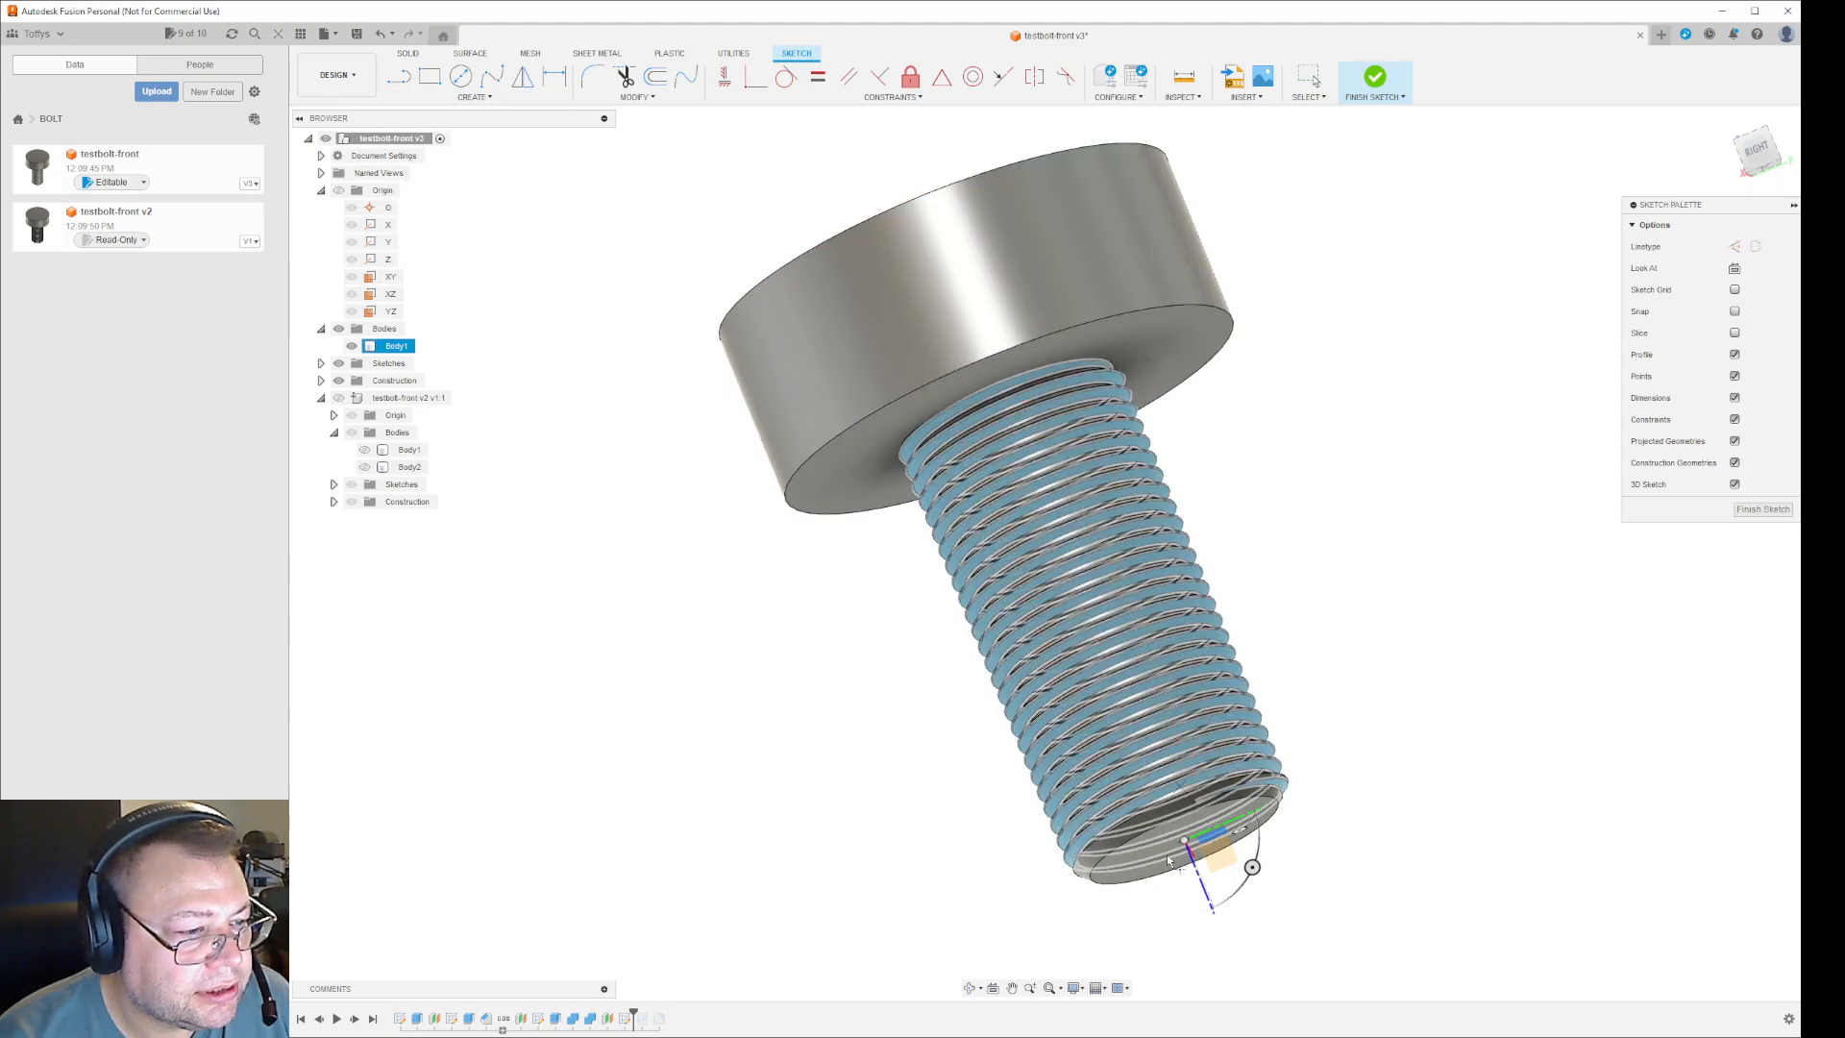
scroll(1179, 853, up, 5)
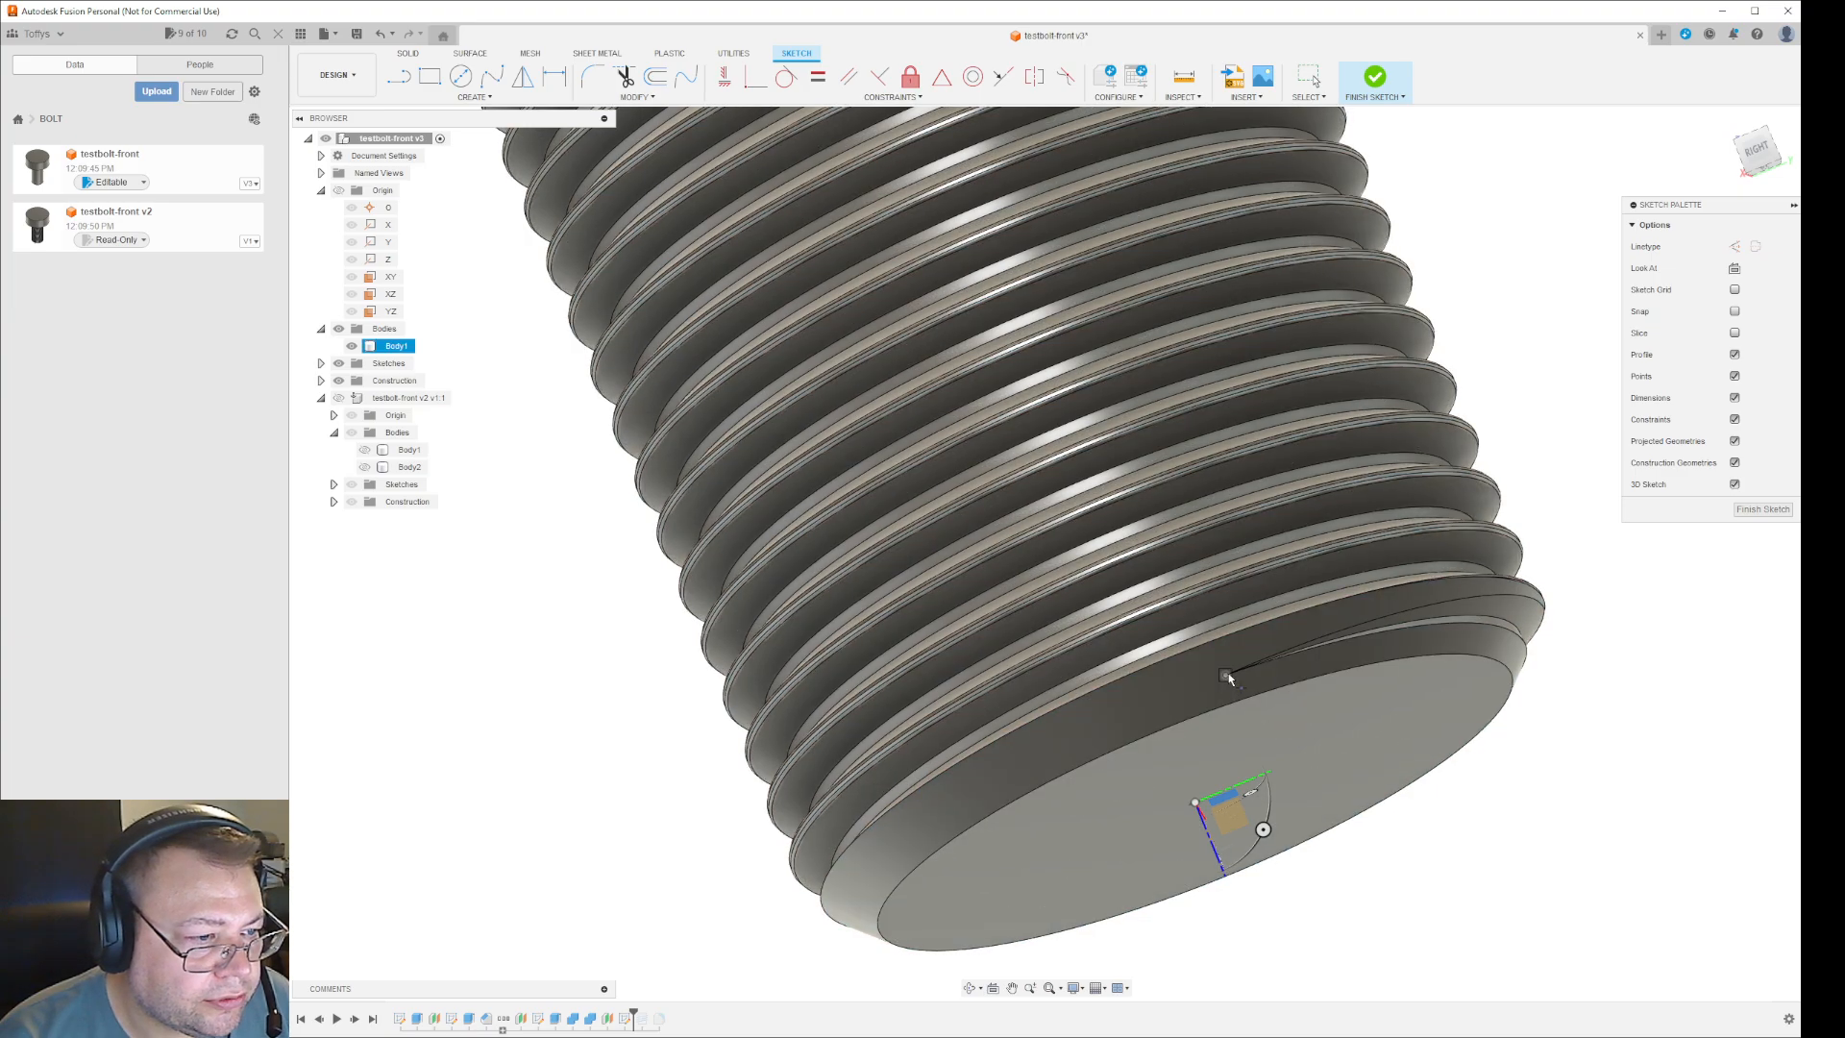
click(1227, 676)
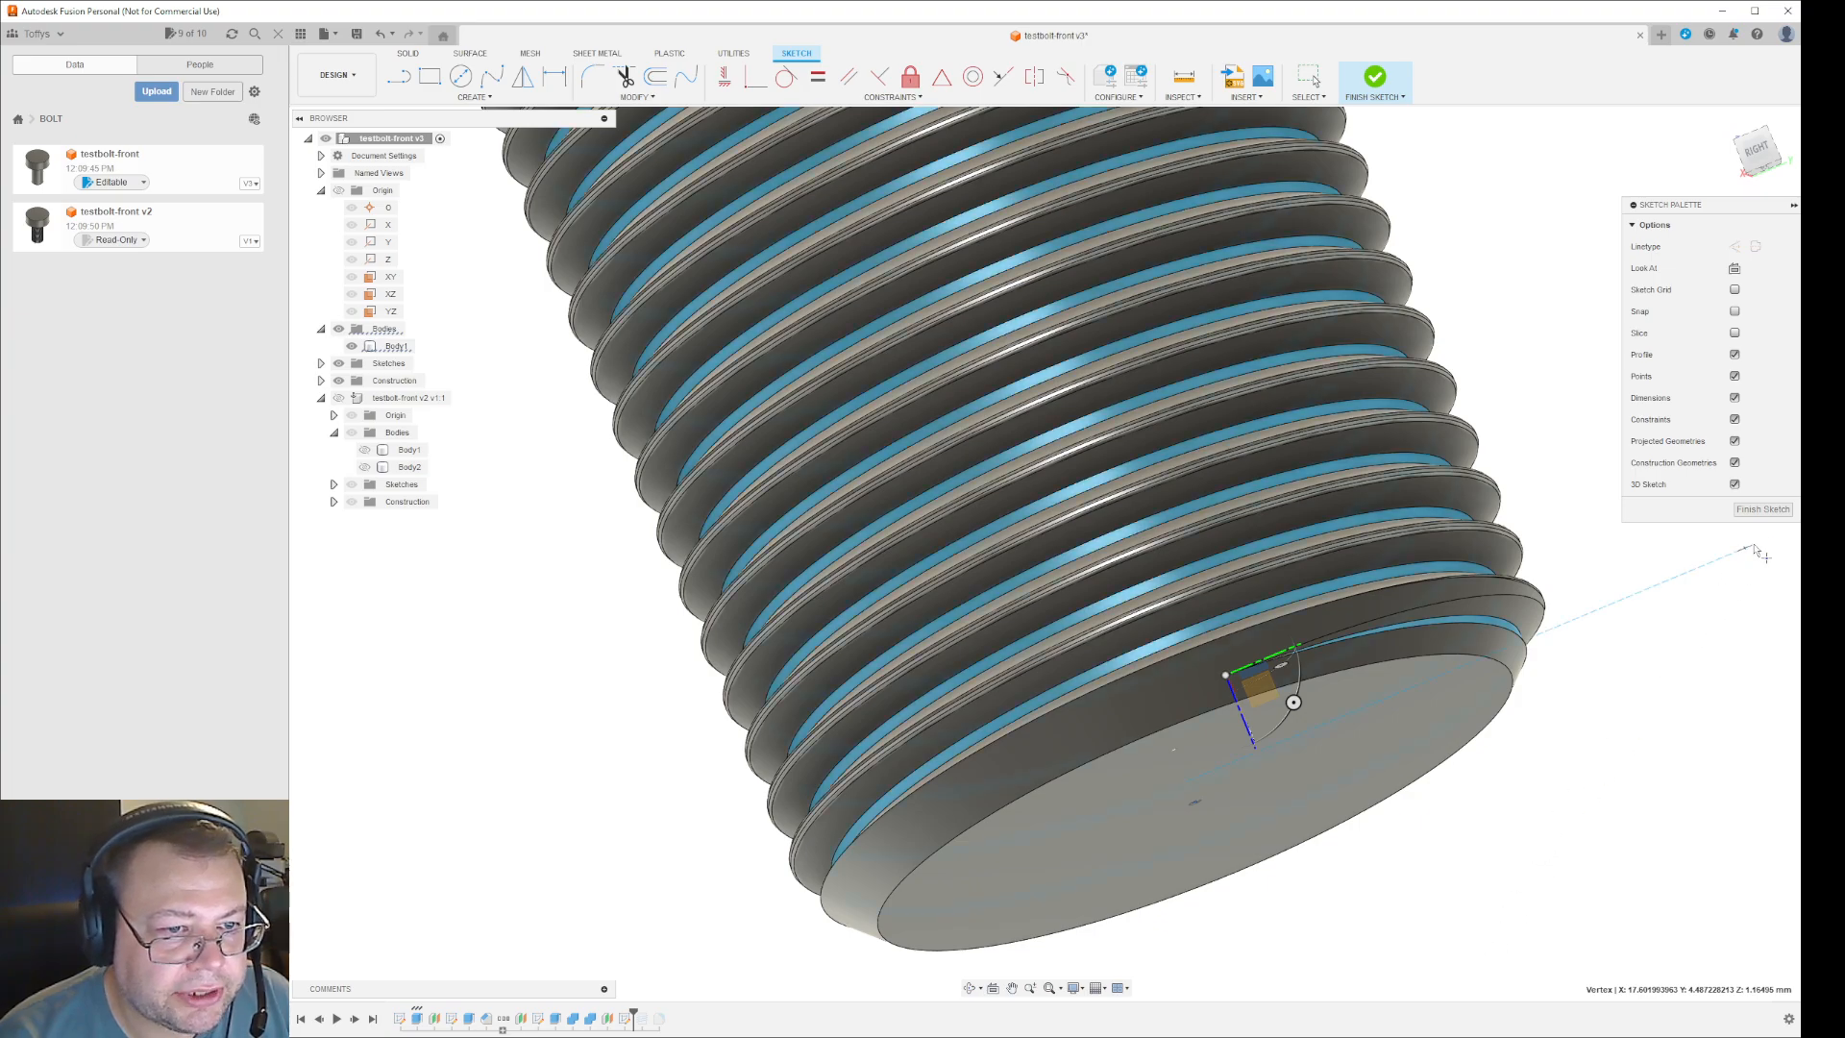
key(Escape)
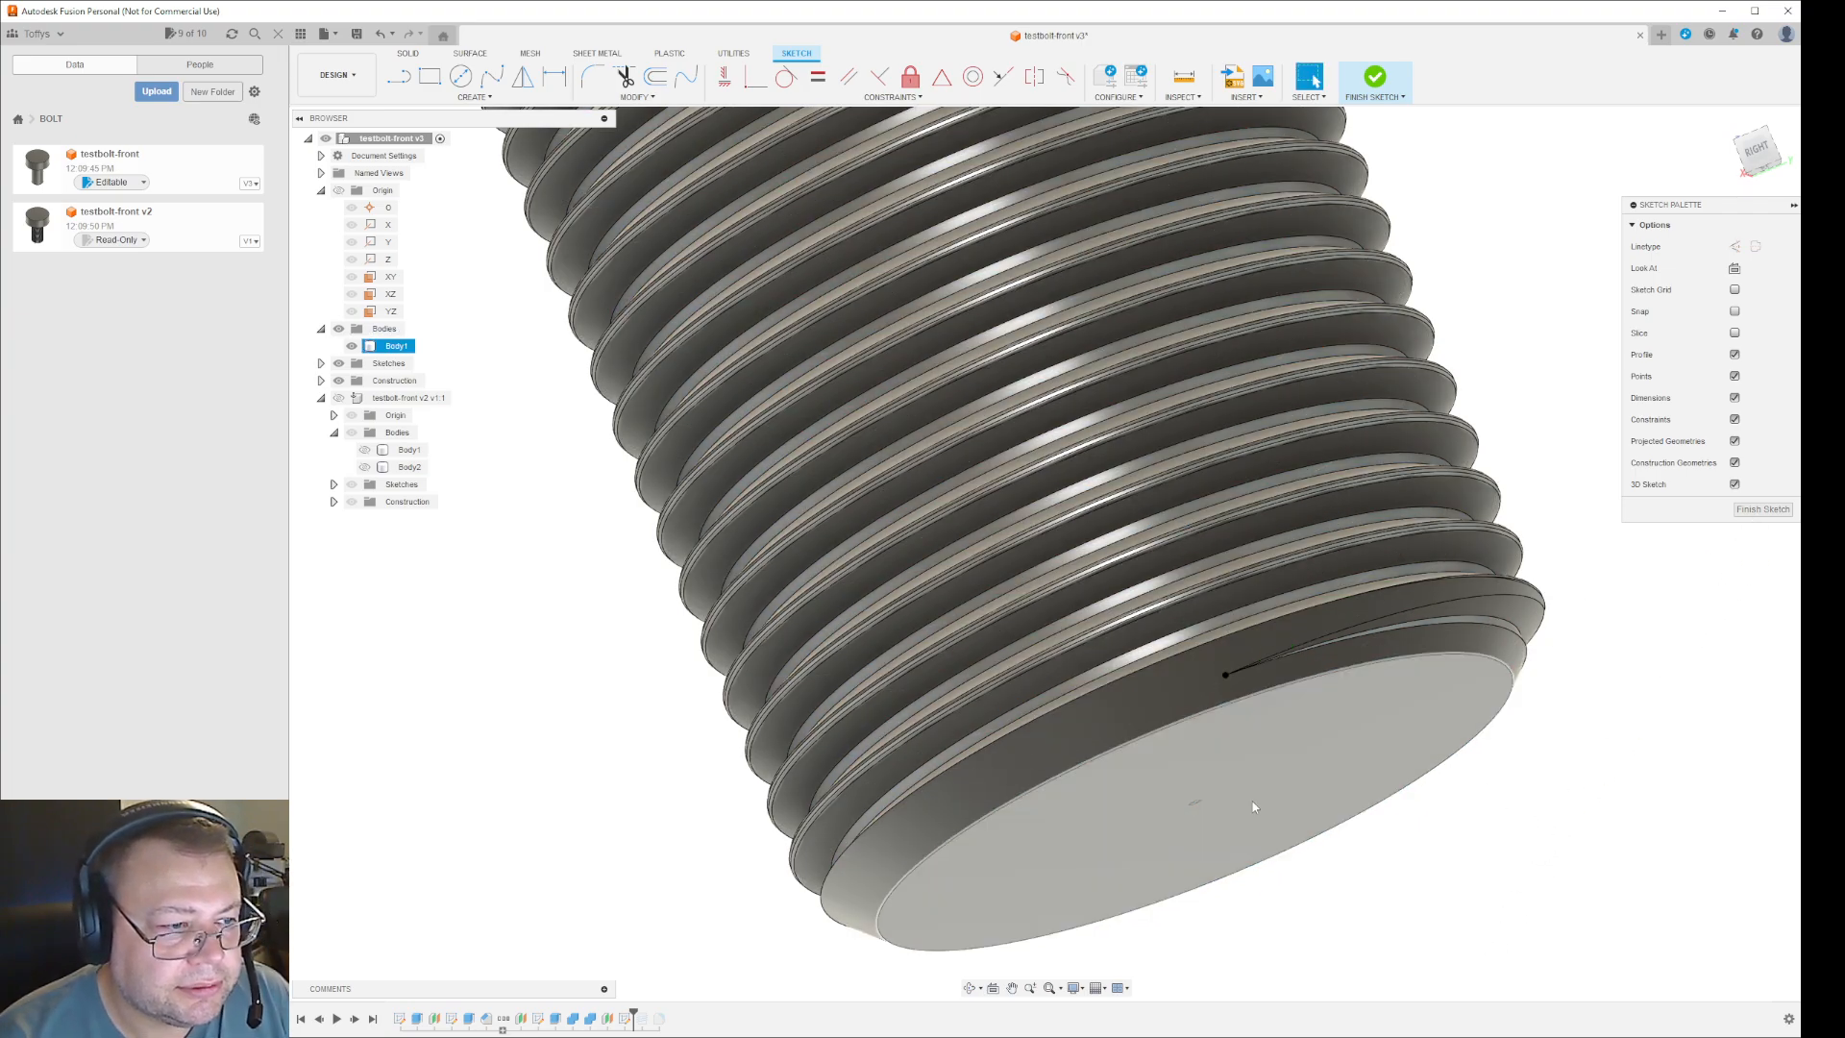
- Disable 3D Sketch and finish the sketch containing the thread run-out point
shift+middle_drag(1601, 833, 1515, 865)
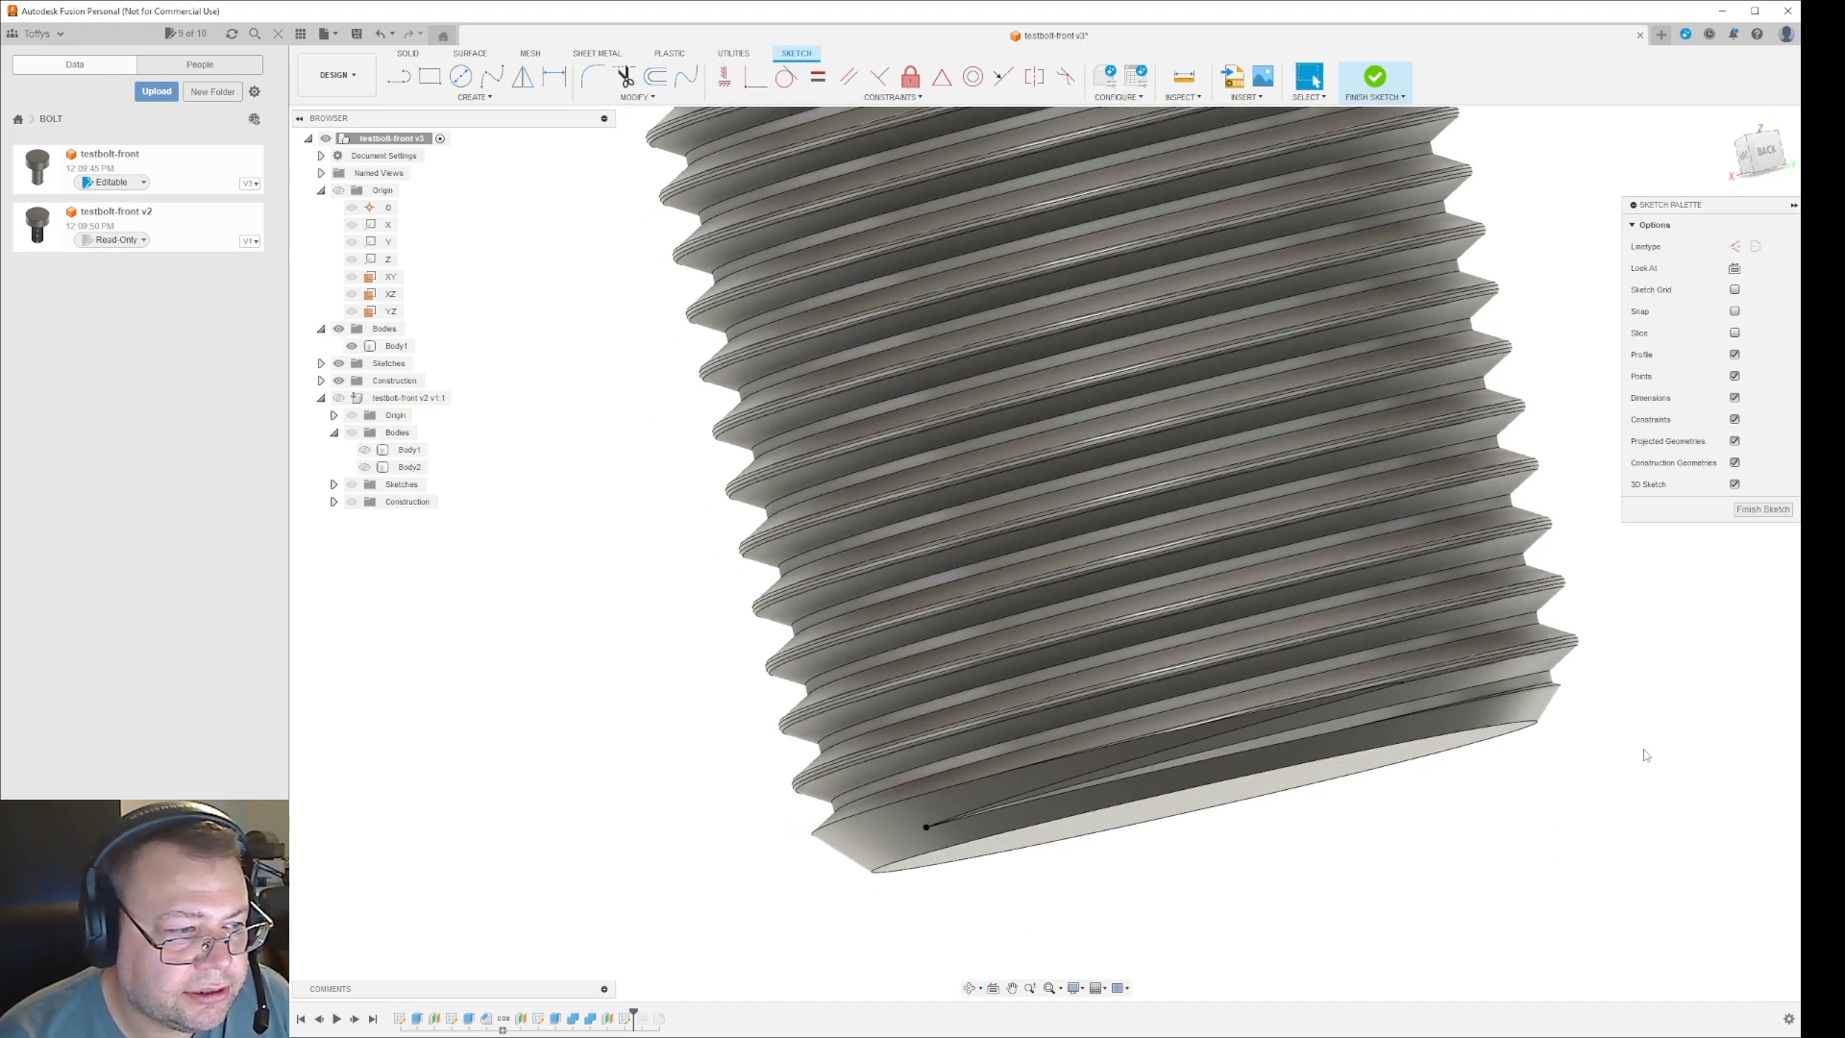
click(1734, 484)
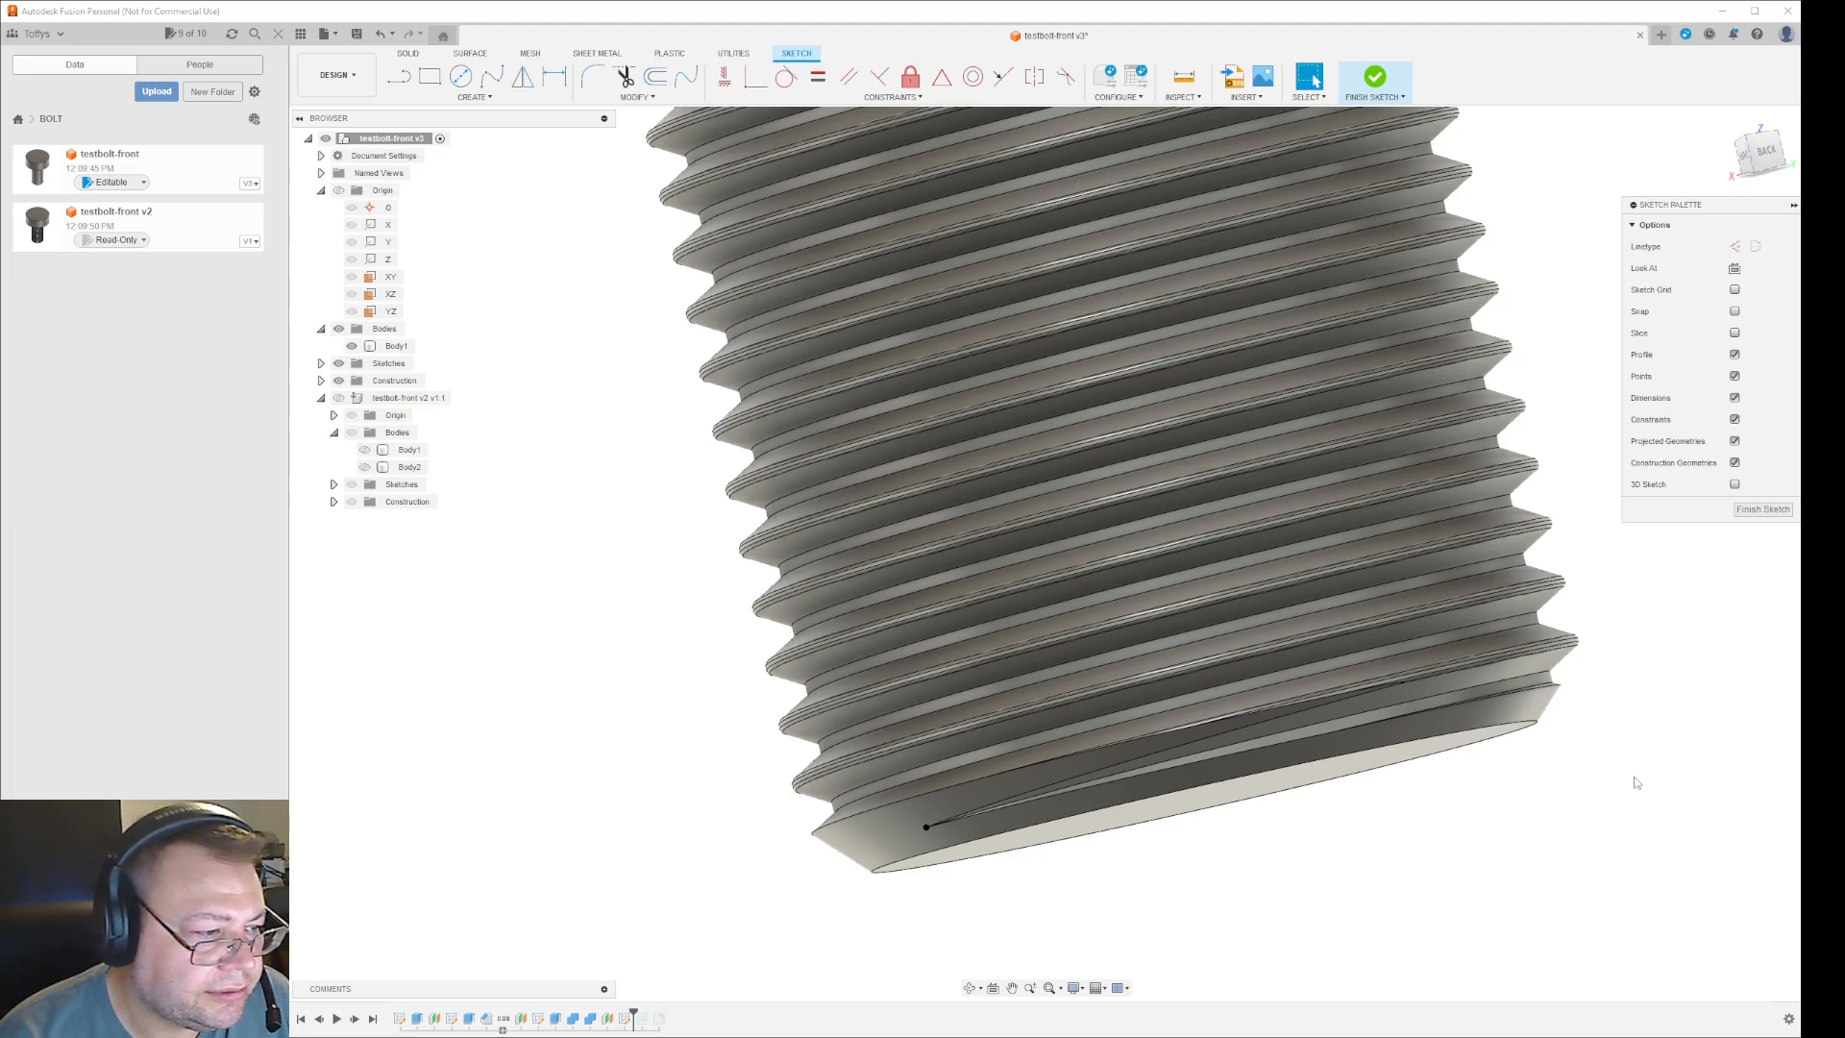
mouse_move(1637, 783)
shift+middle_down()
mouse_move(1602, 782)
mouse_move(1679, 765)
shift+middle_up()
click(1763, 509)
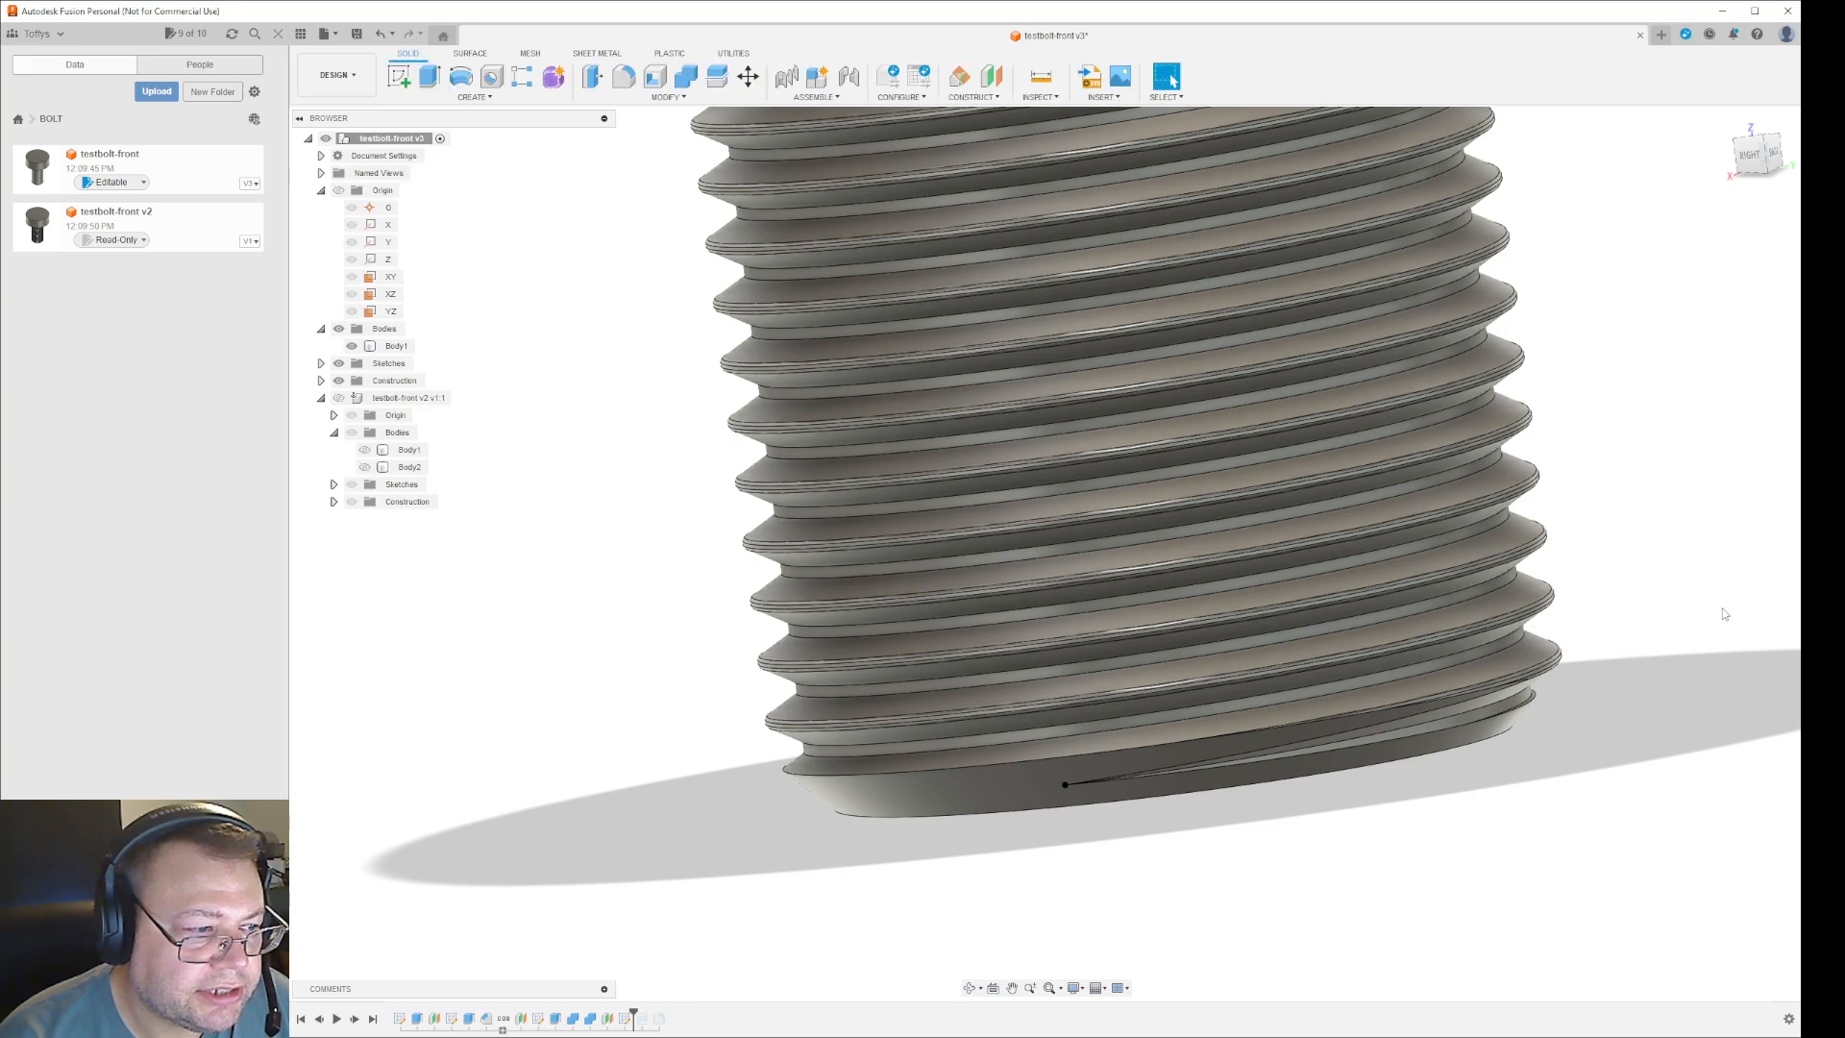
- Show the origin geometry and create a construction plane offset from the YZ plane to outside the threaded shank
scroll(1725, 613, down, 10)
middle_drag(1682, 783, 1484, 815)
click(339, 191)
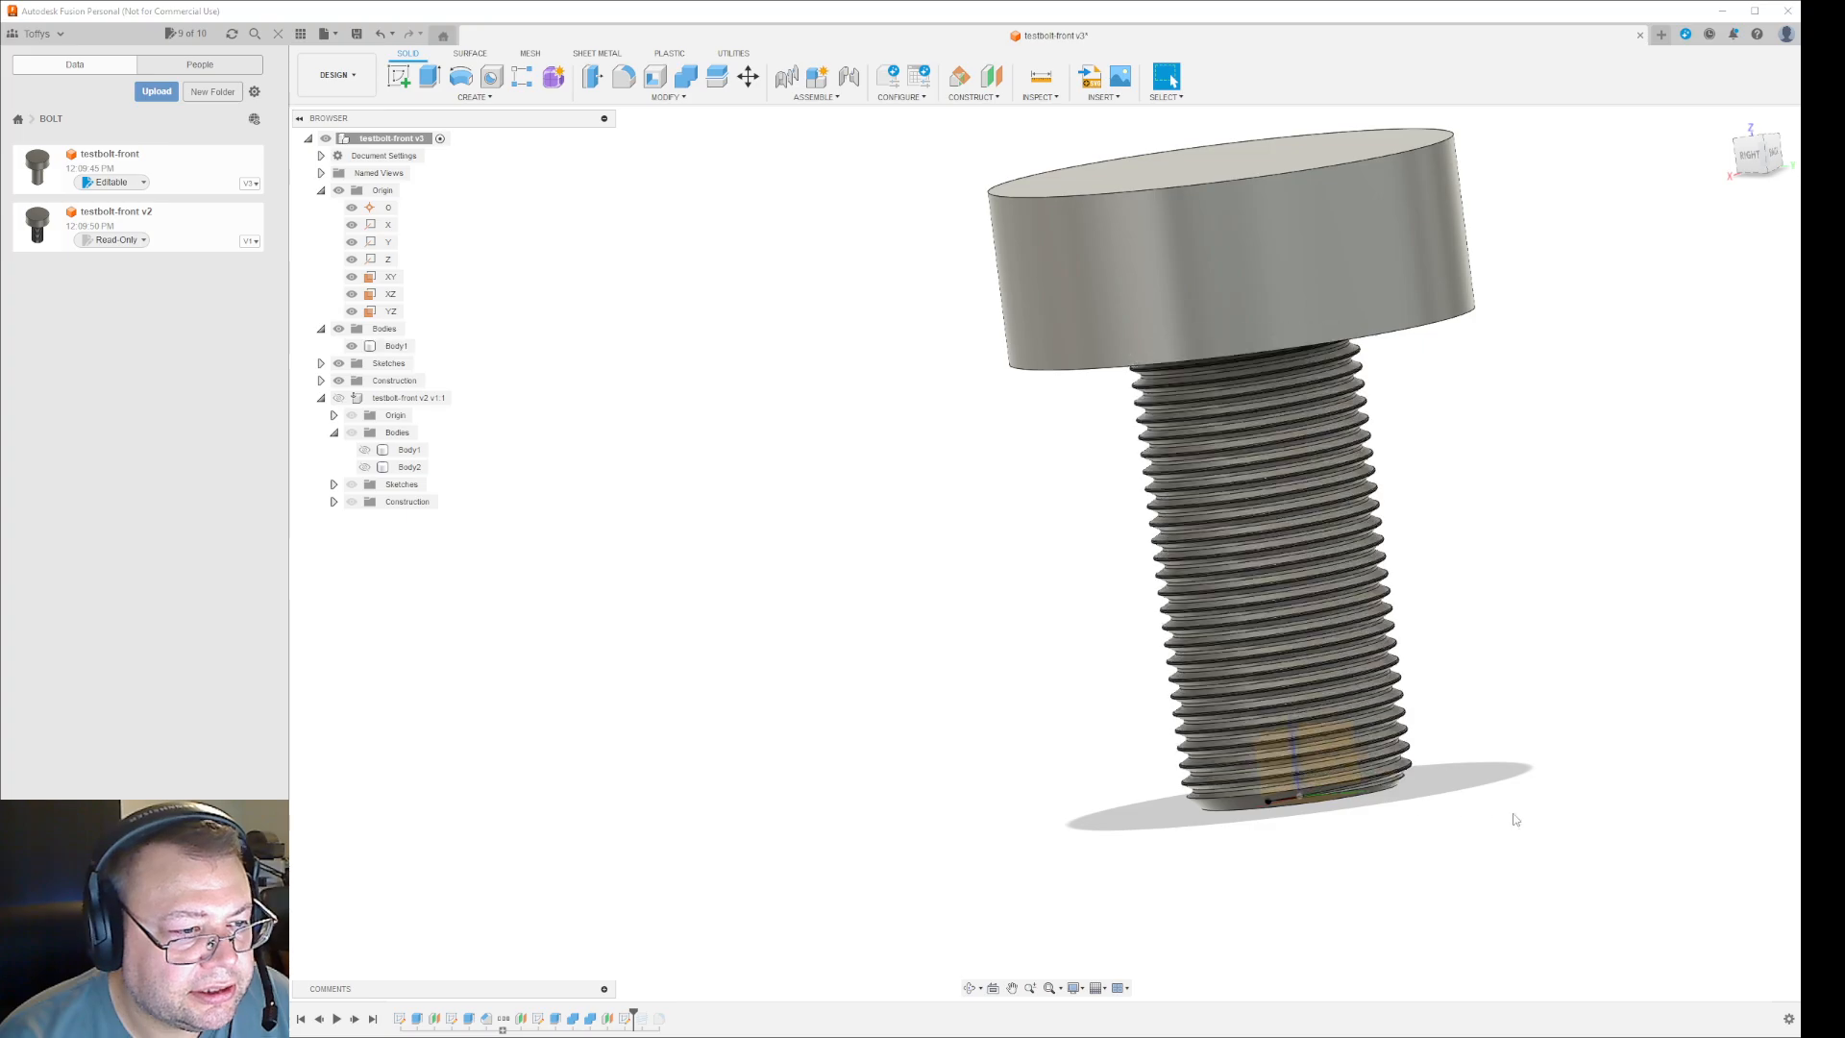
shift+middle_drag(1510, 815, 1624, 846)
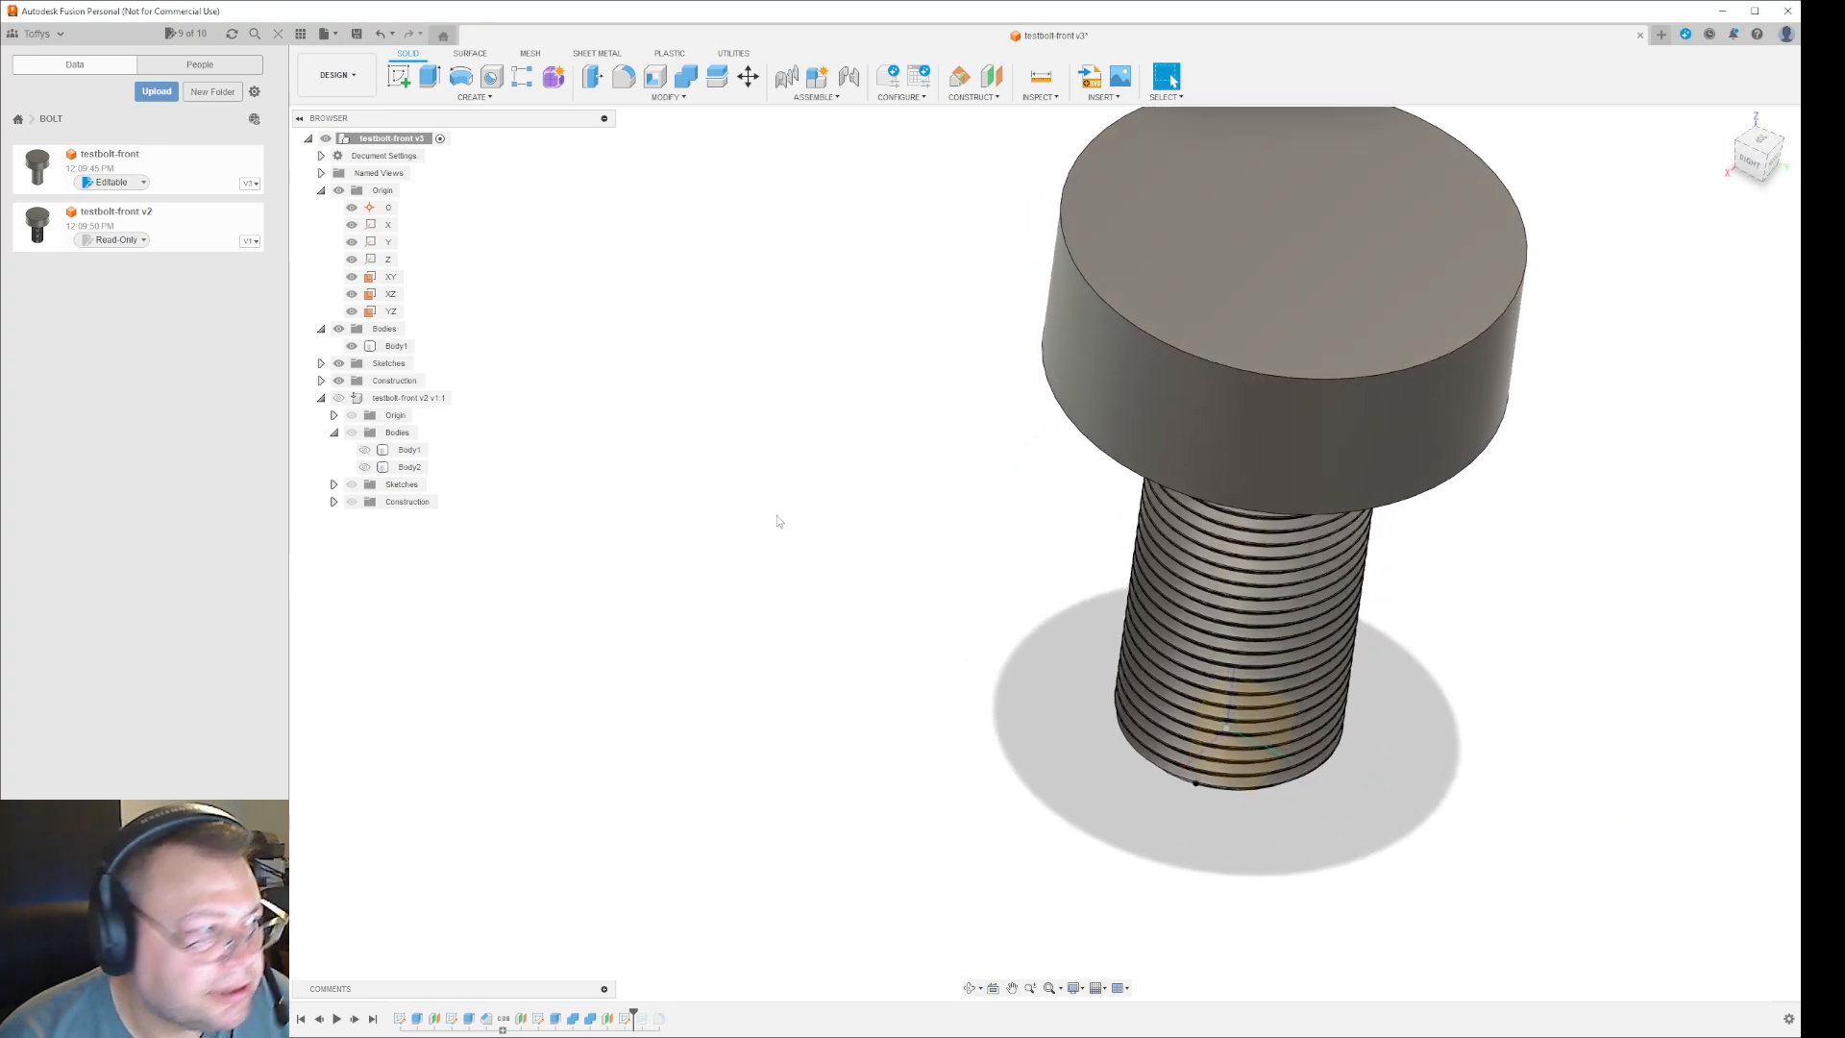
click(389, 278)
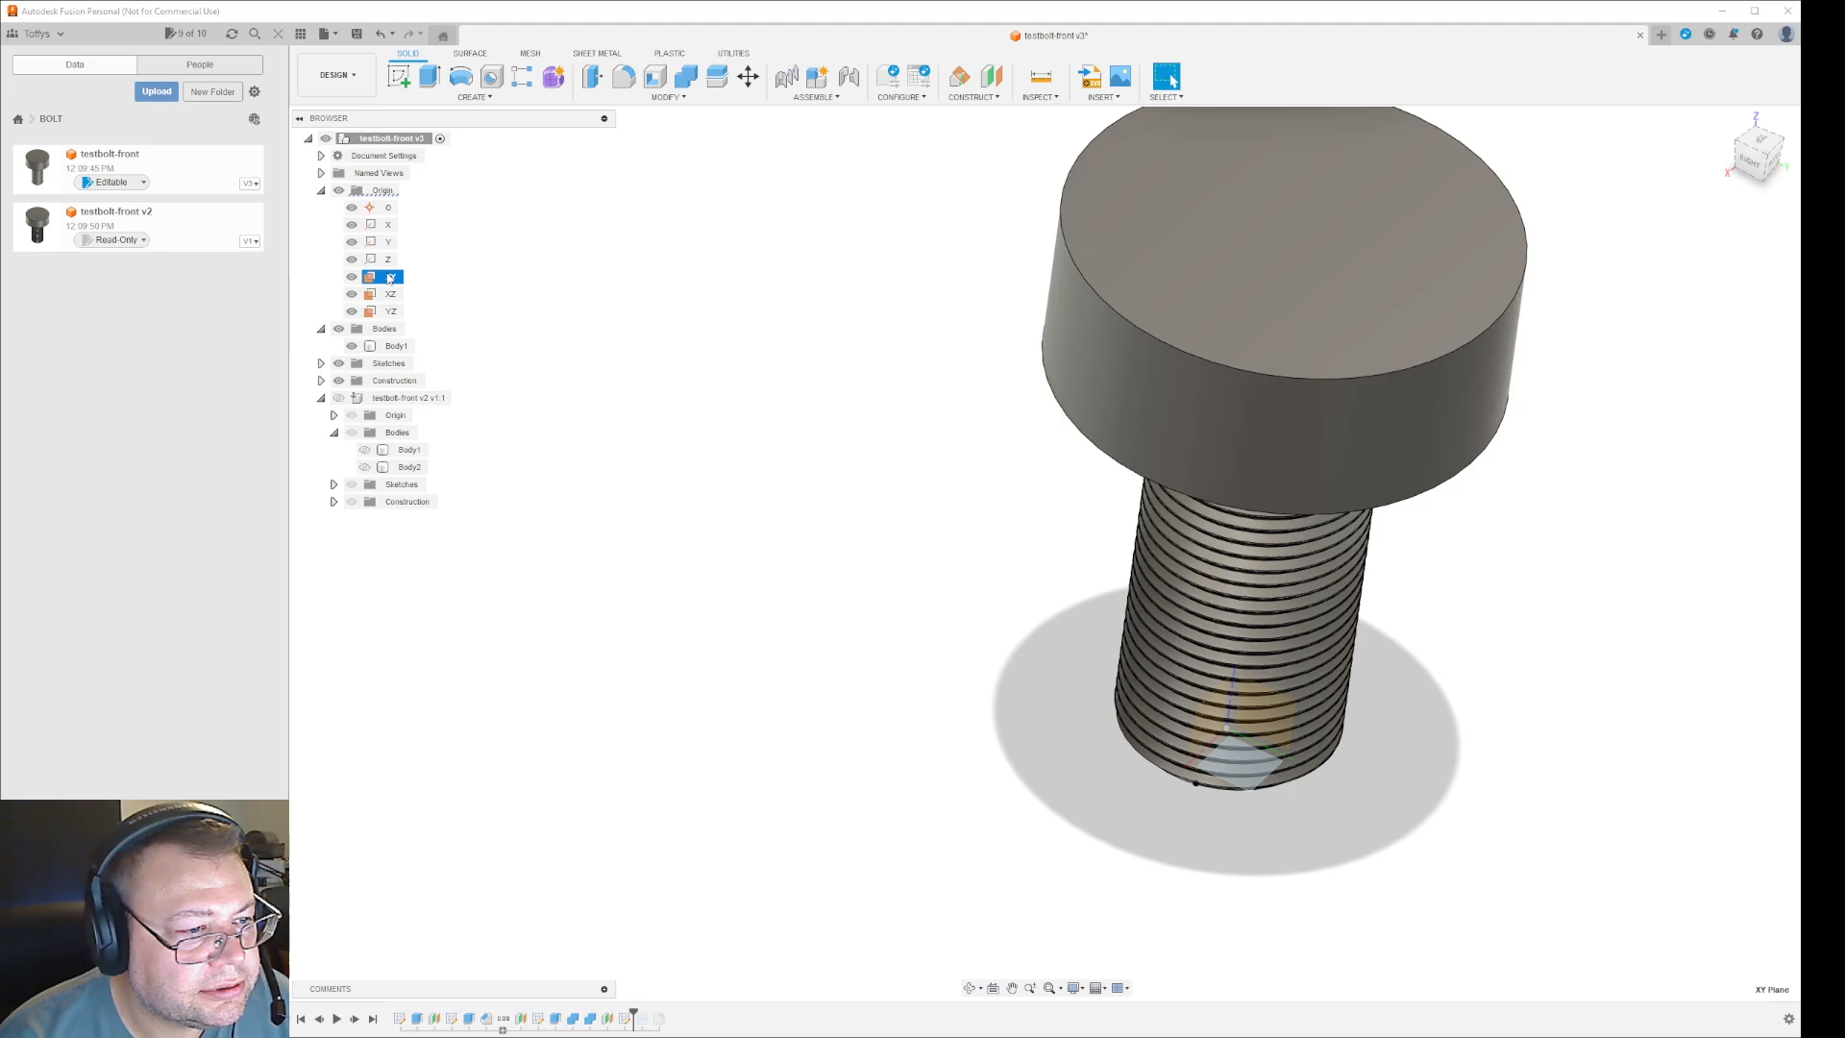
click(390, 311)
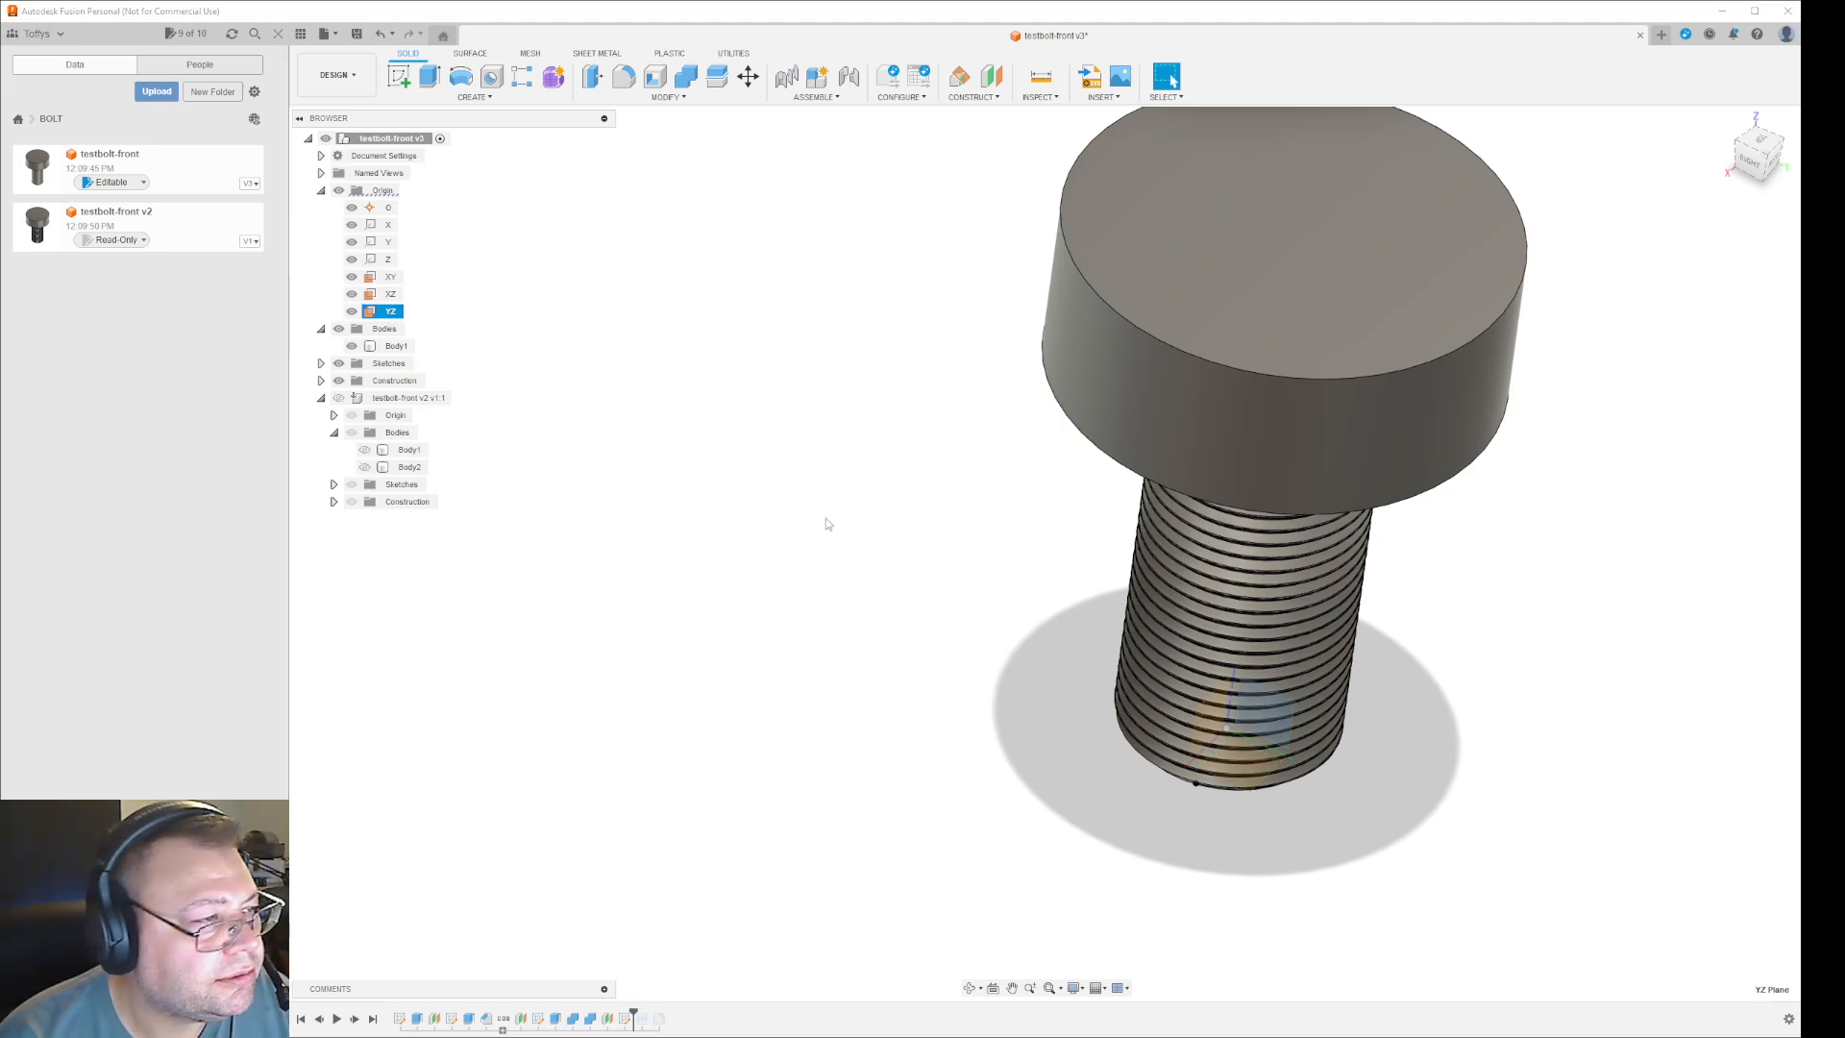
click(990, 78)
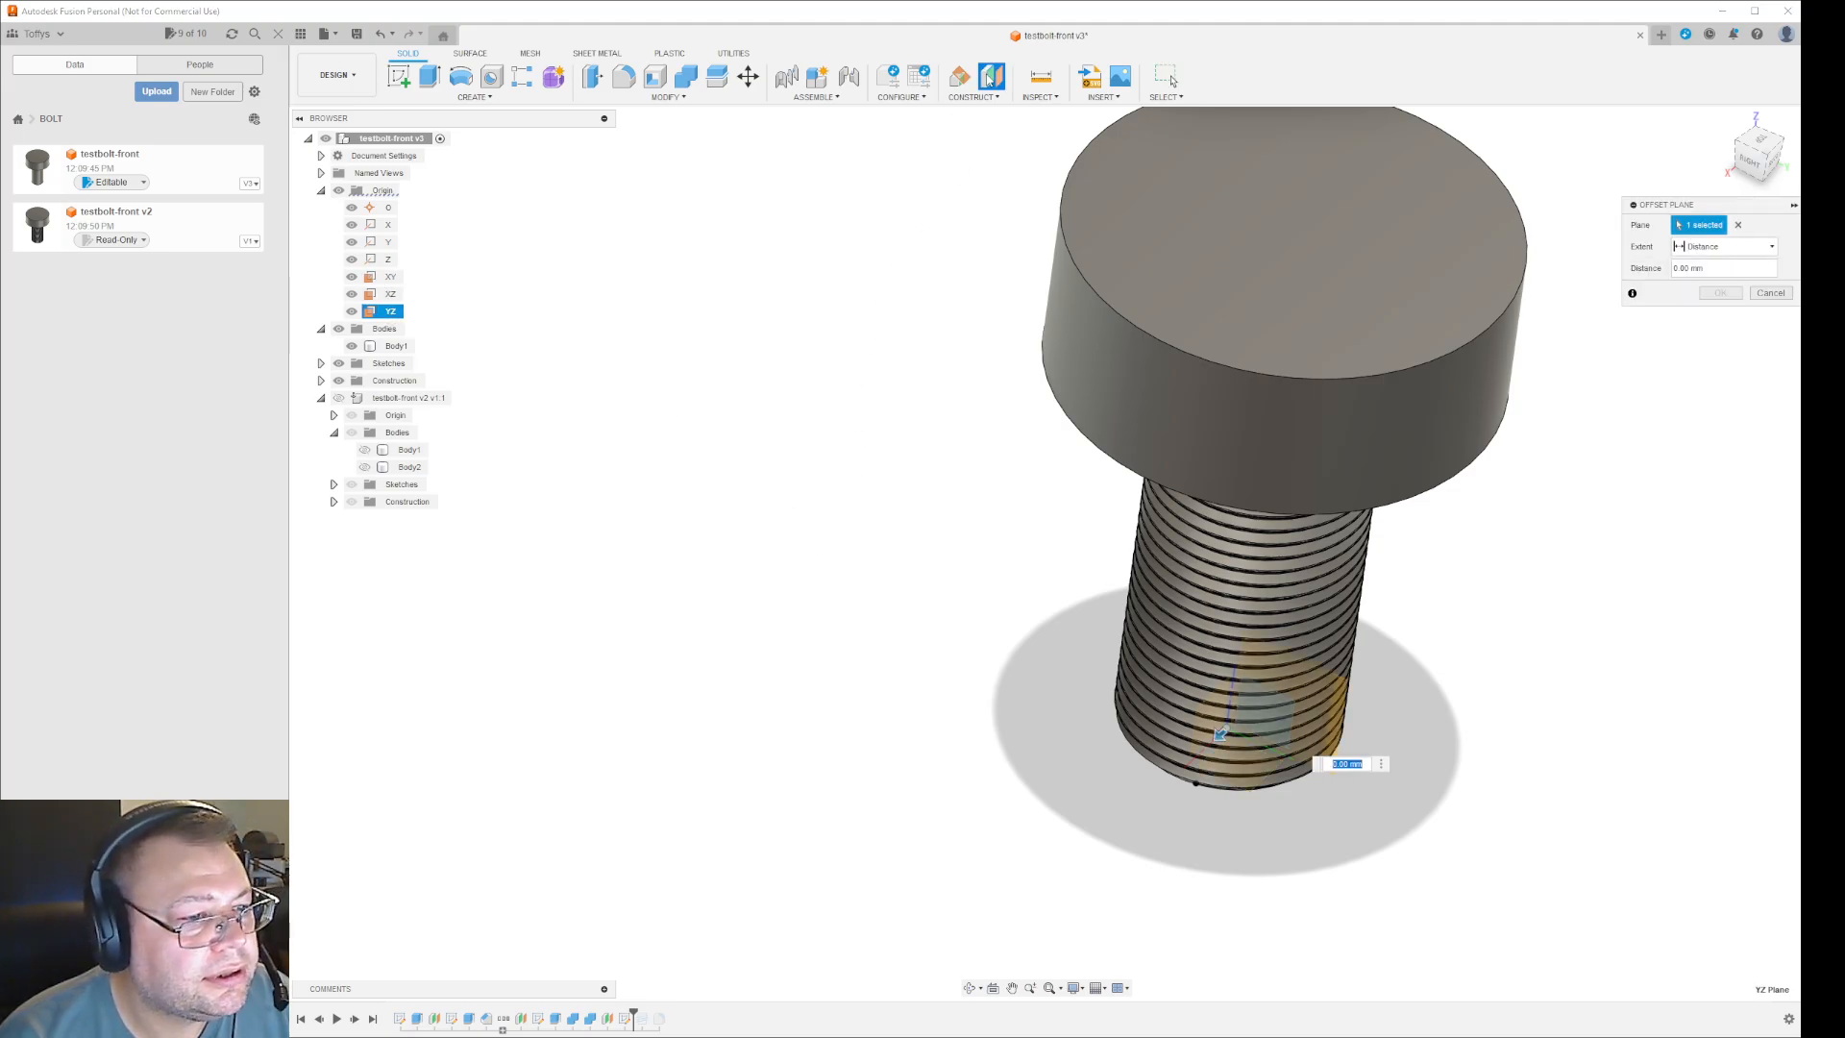
drag(1218, 735, 1117, 831)
click(1720, 293)
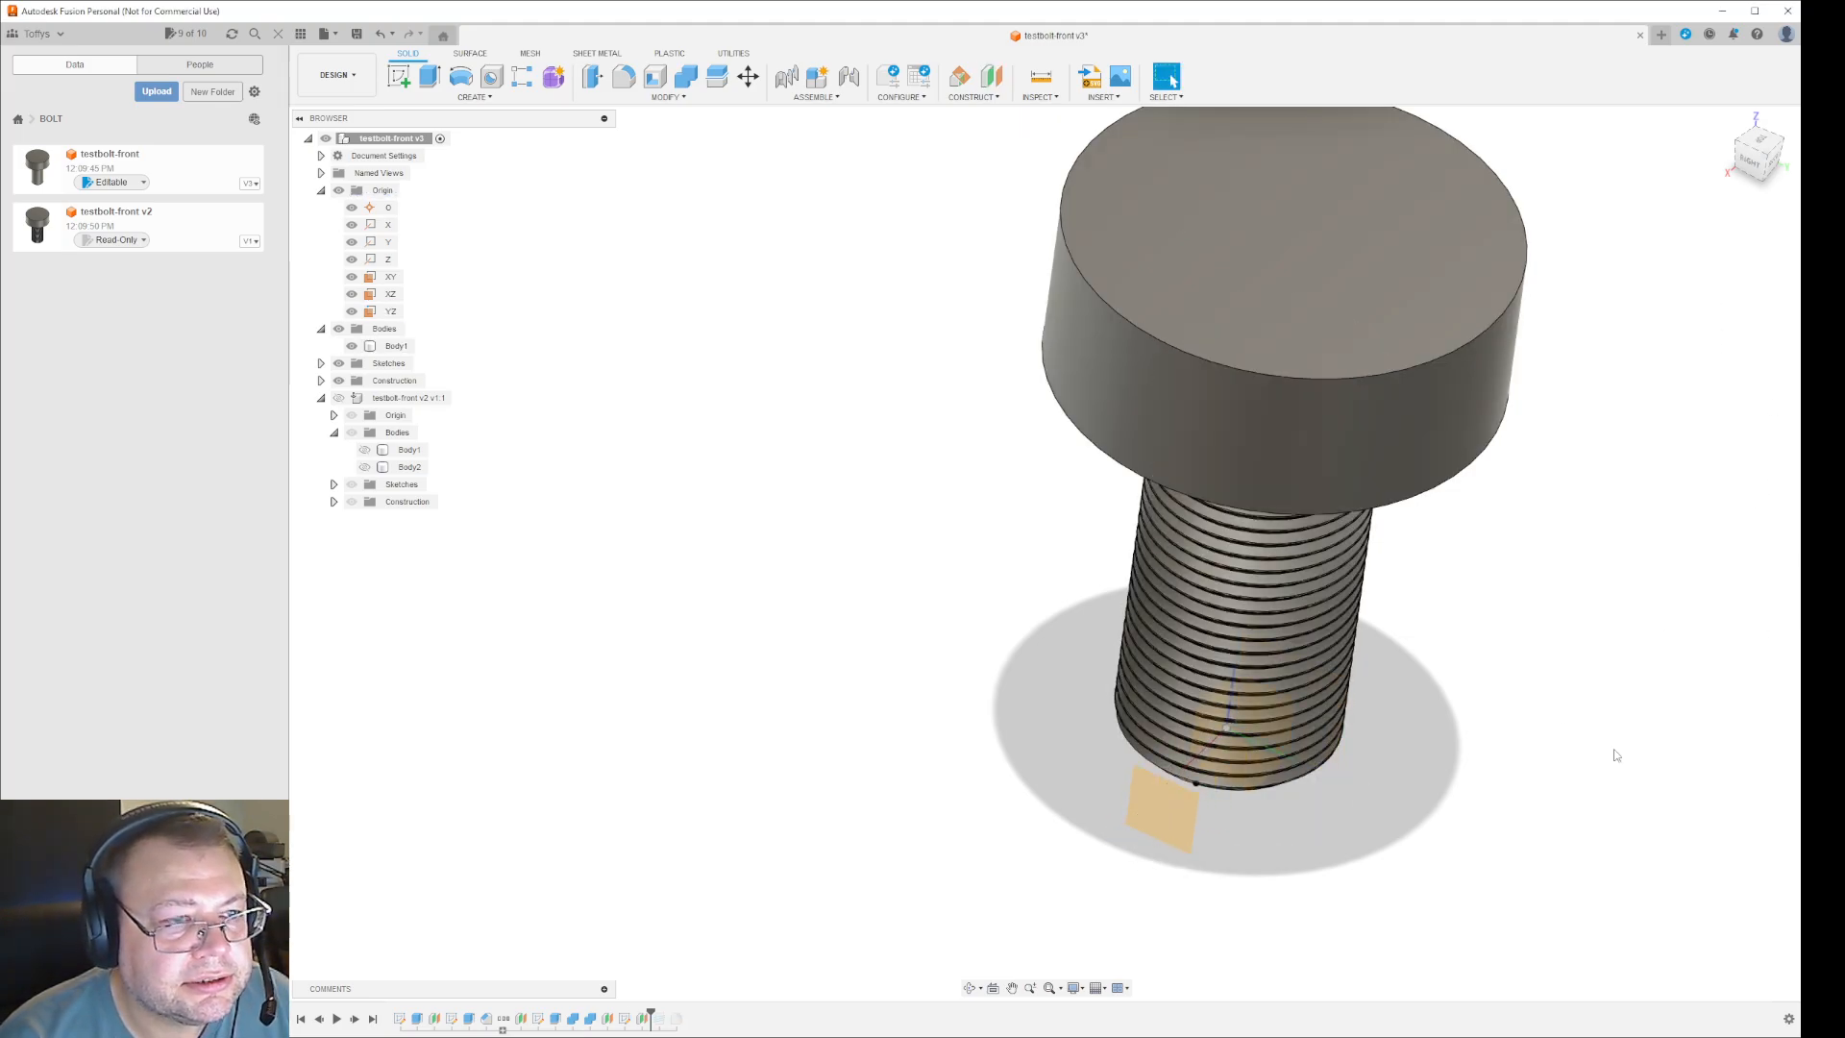
- Start a sketch on the plane outside the shank and project the thread run-out point into it
shift+middle_drag(1610, 754, 1594, 787)
right_click(1216, 826)
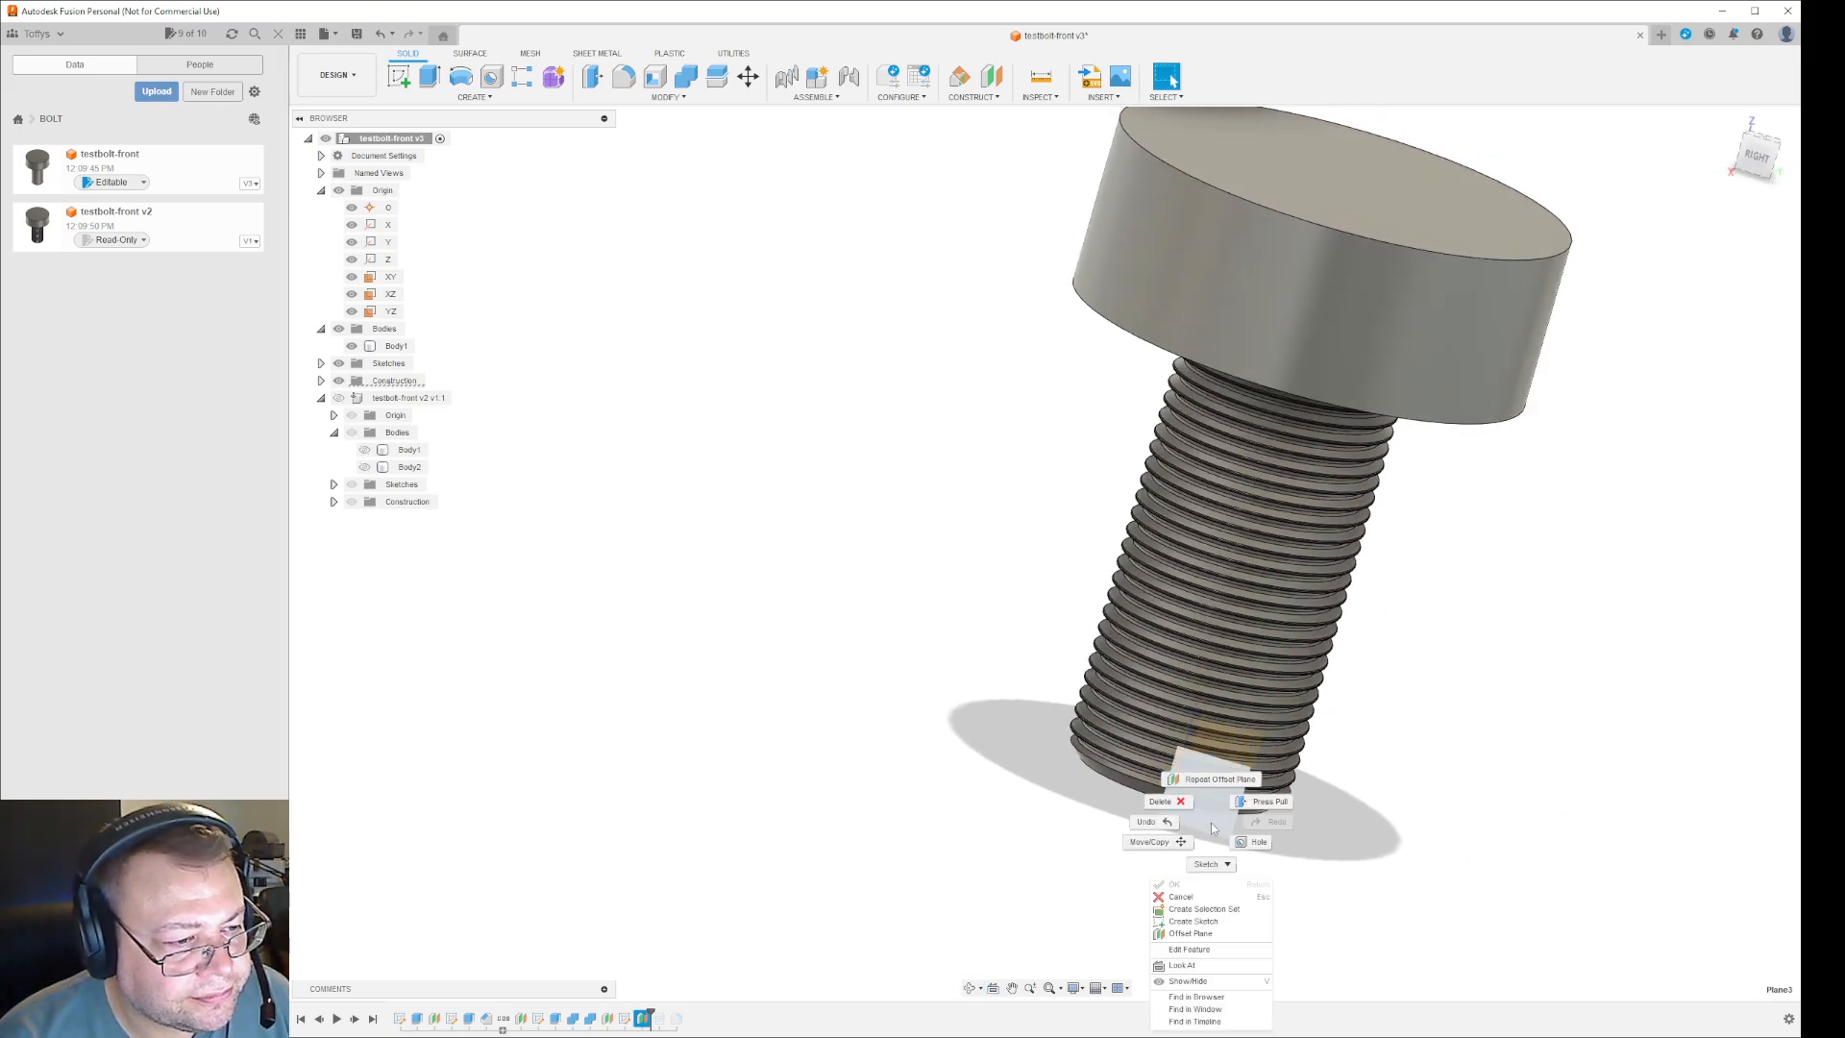
click(1213, 924)
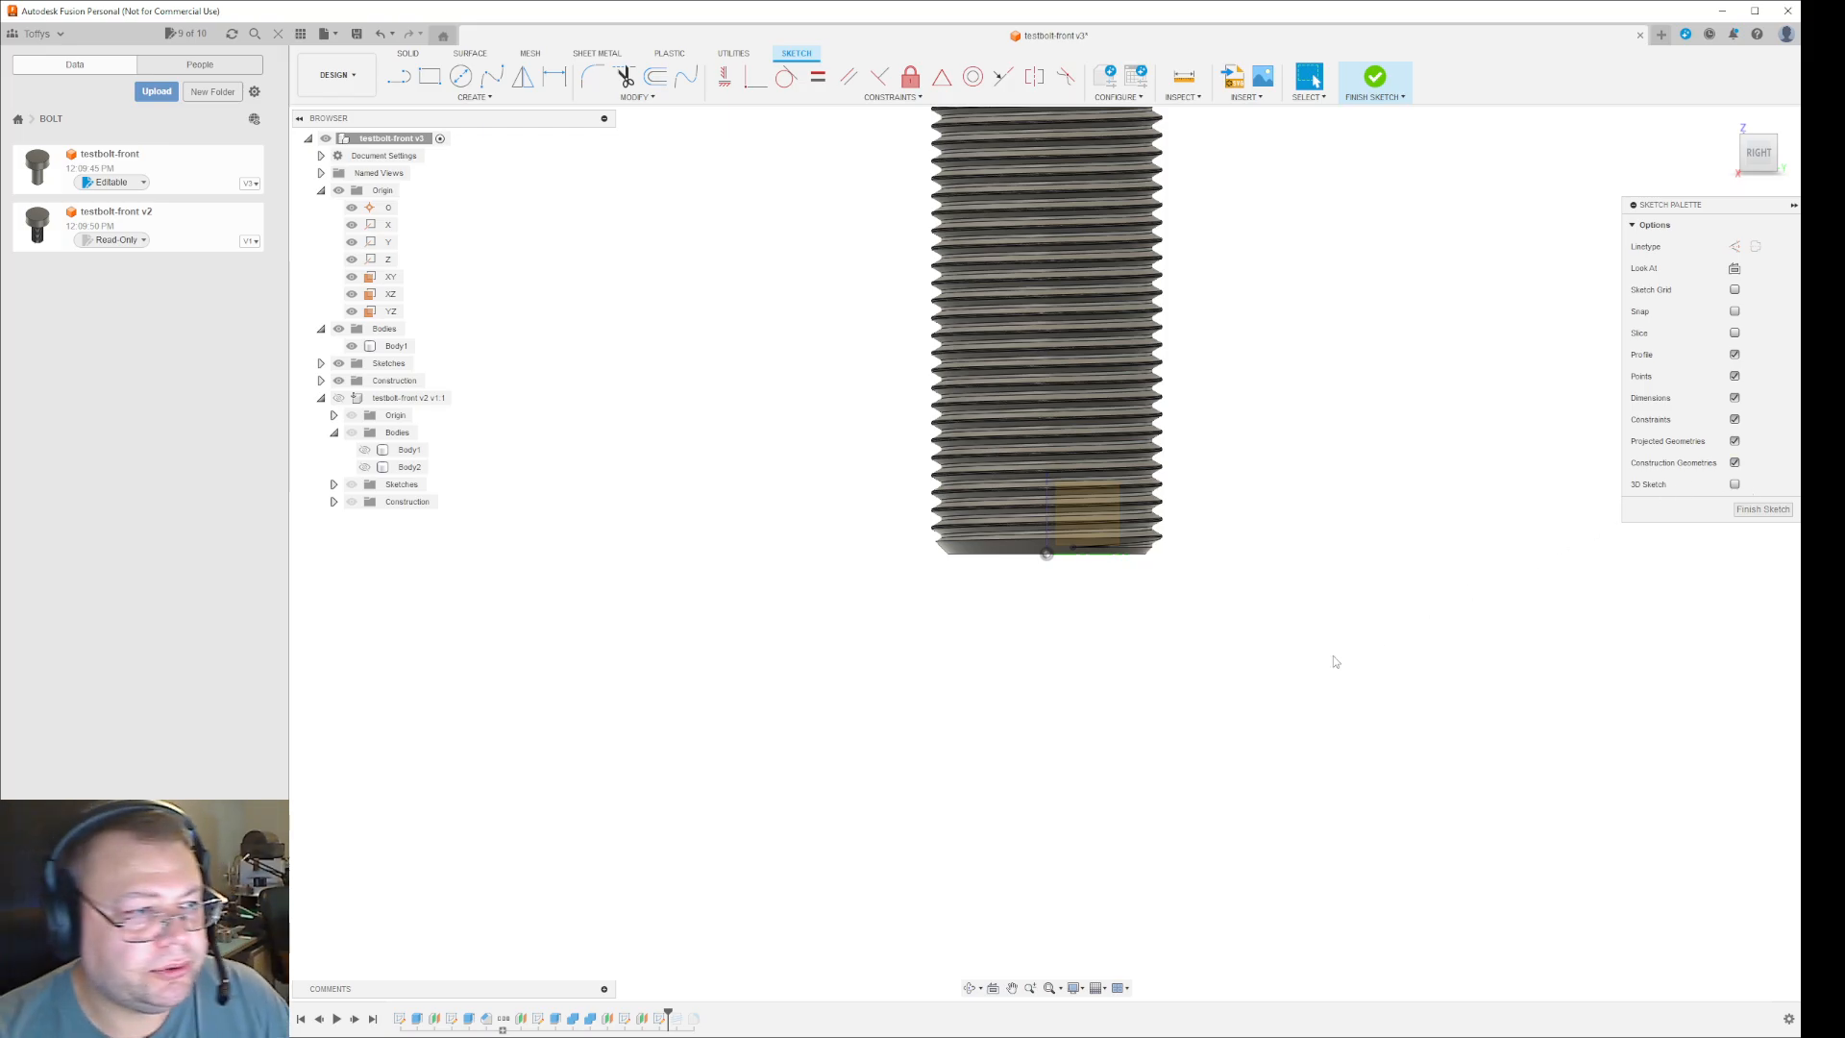
scroll(1080, 551, up, 5)
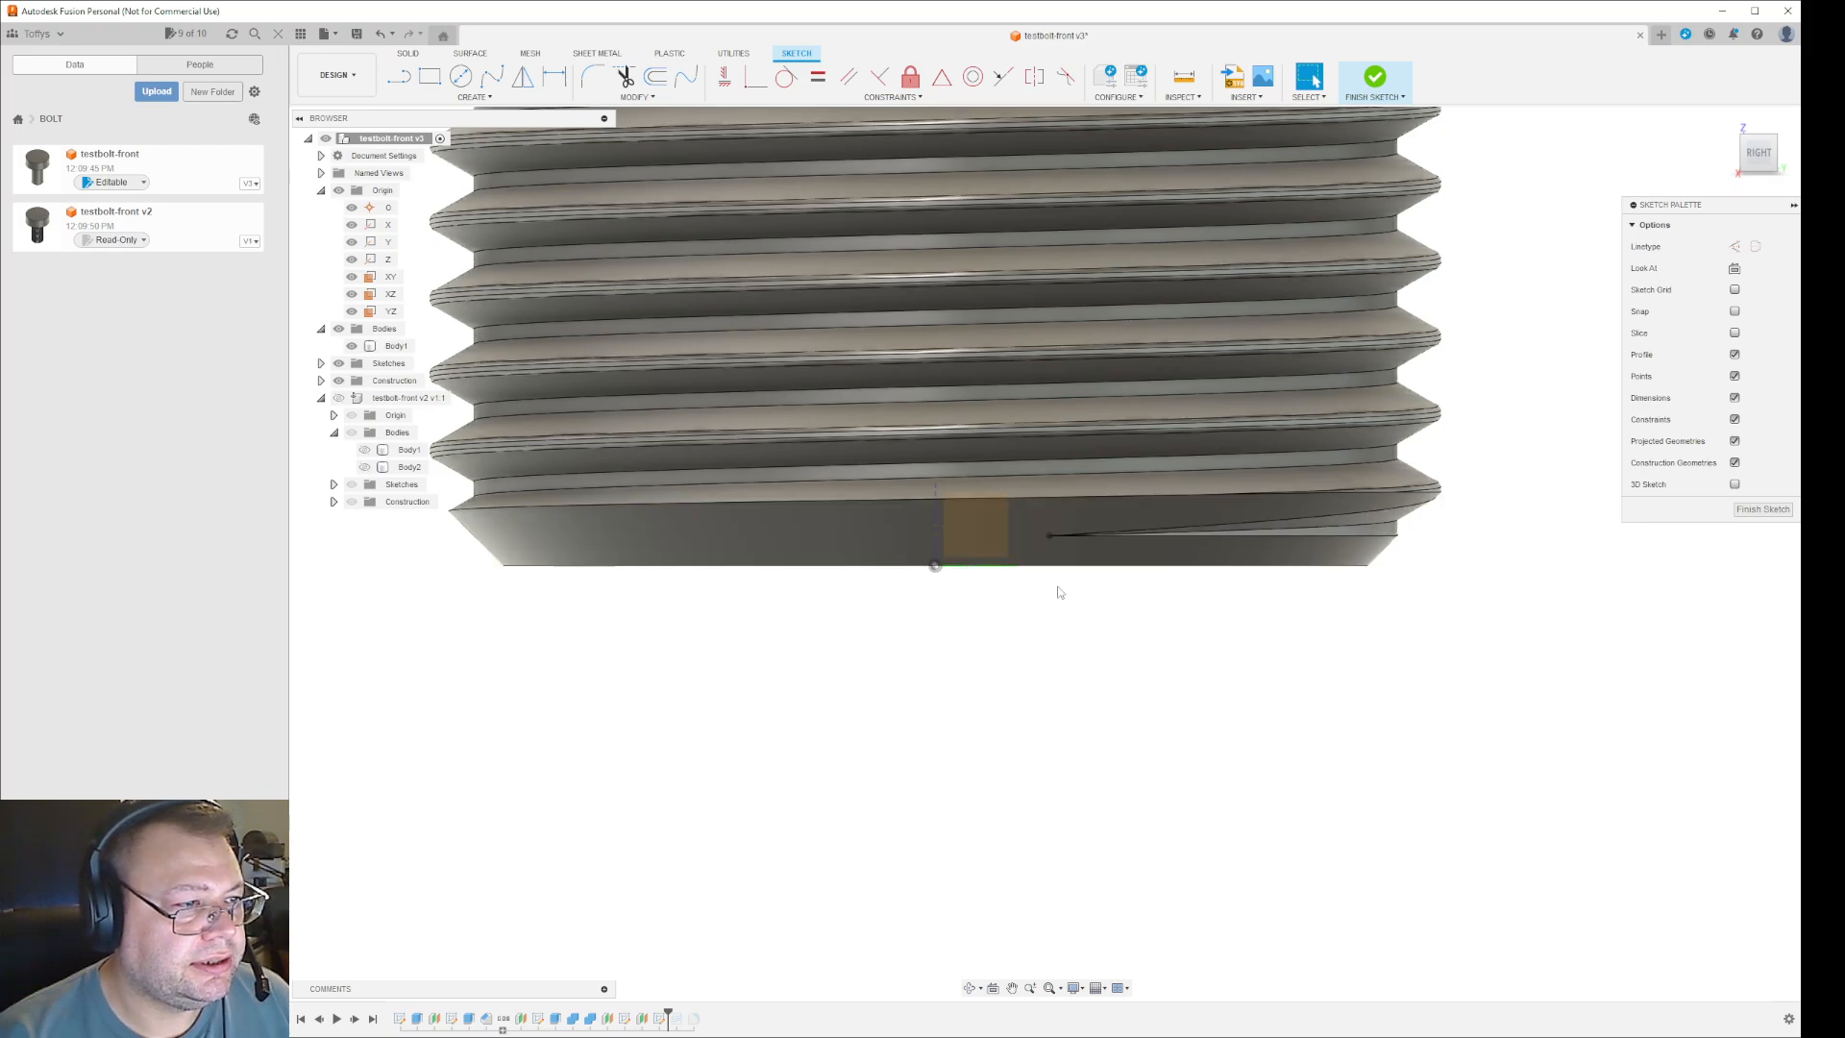
click(1047, 534)
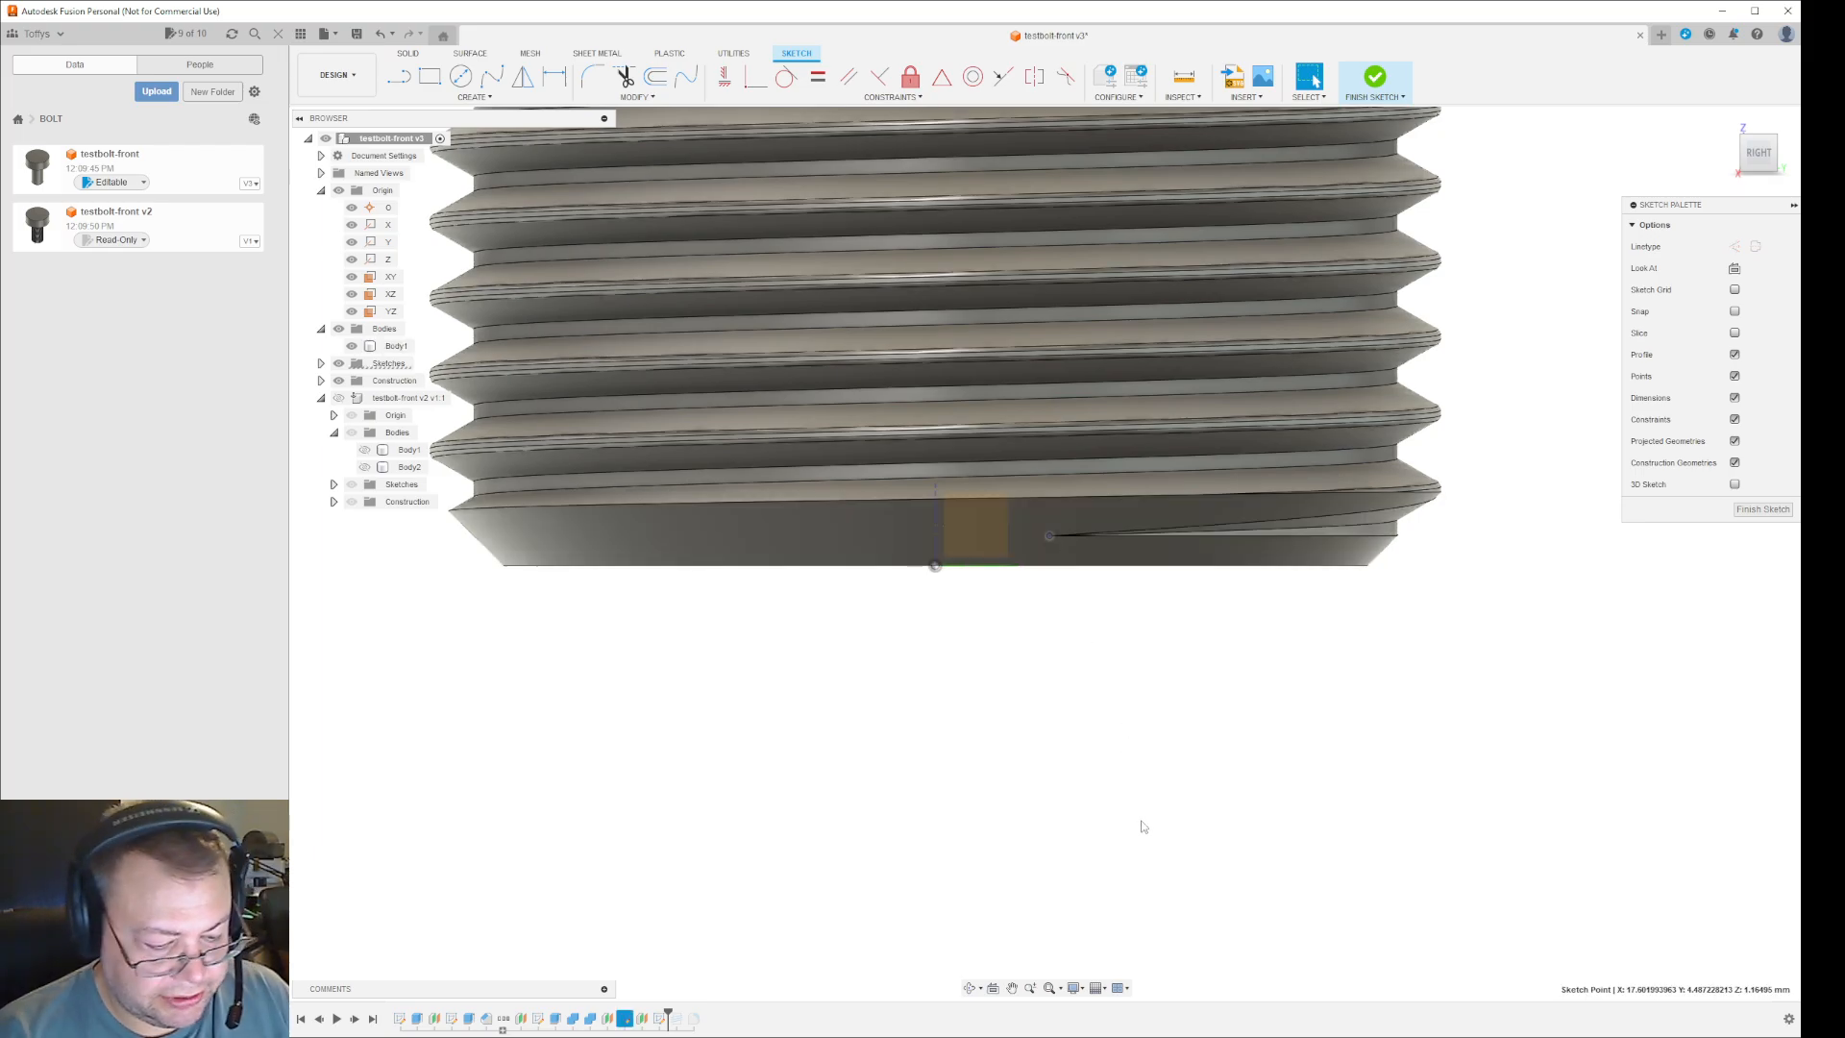
key(p)
click(1537, 293)
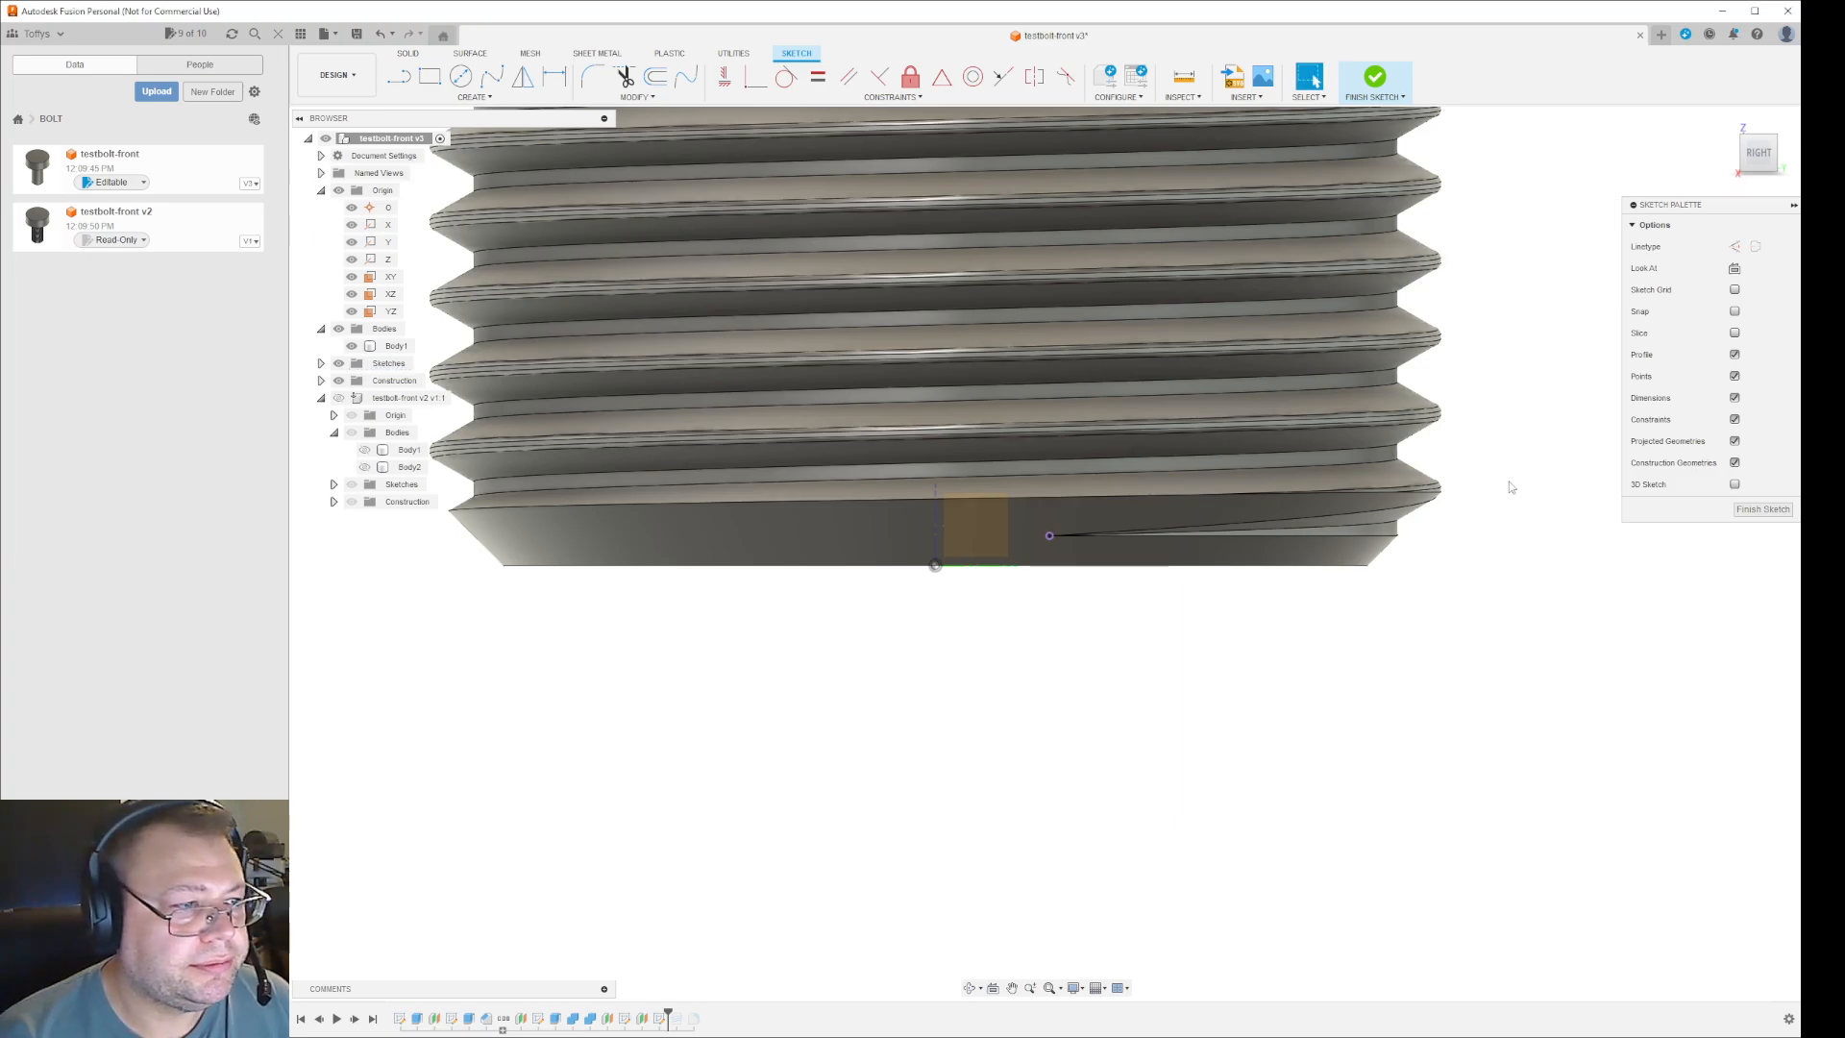
- Project the circular edge of the shank's flat end face into the sketch
click(1105, 567)
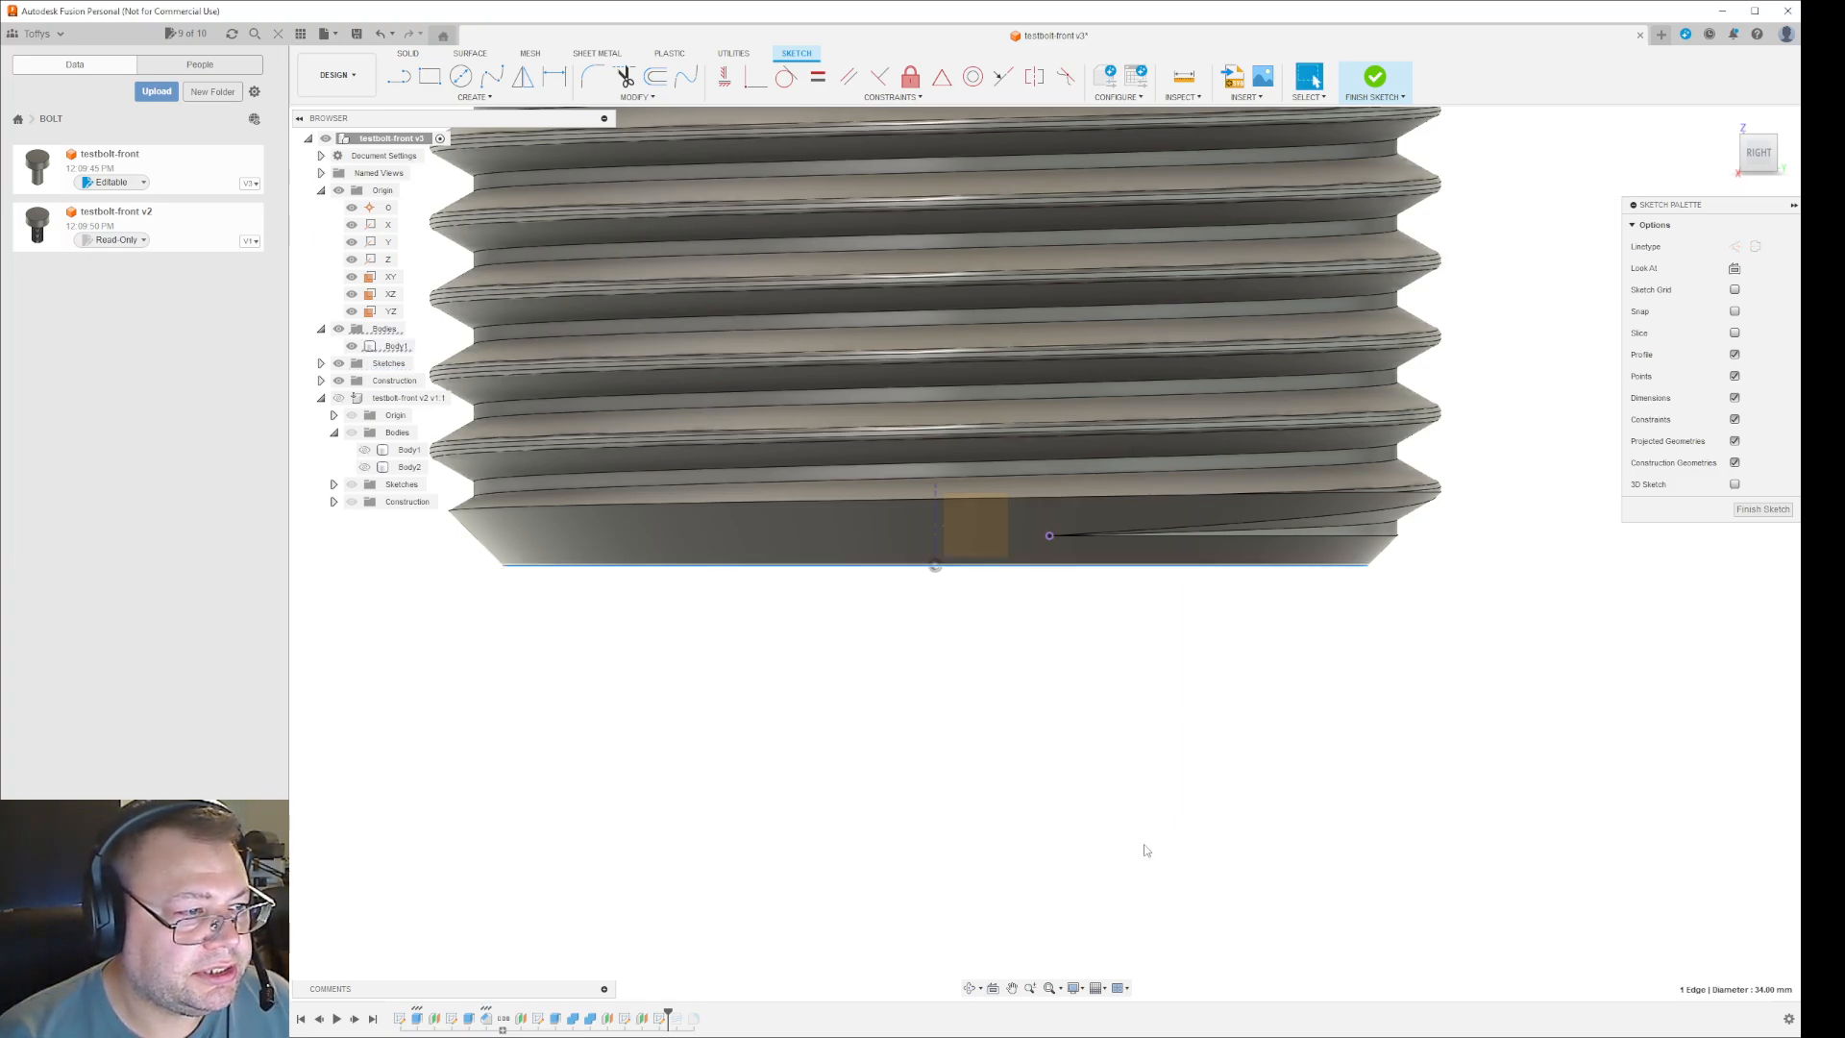
key(p)
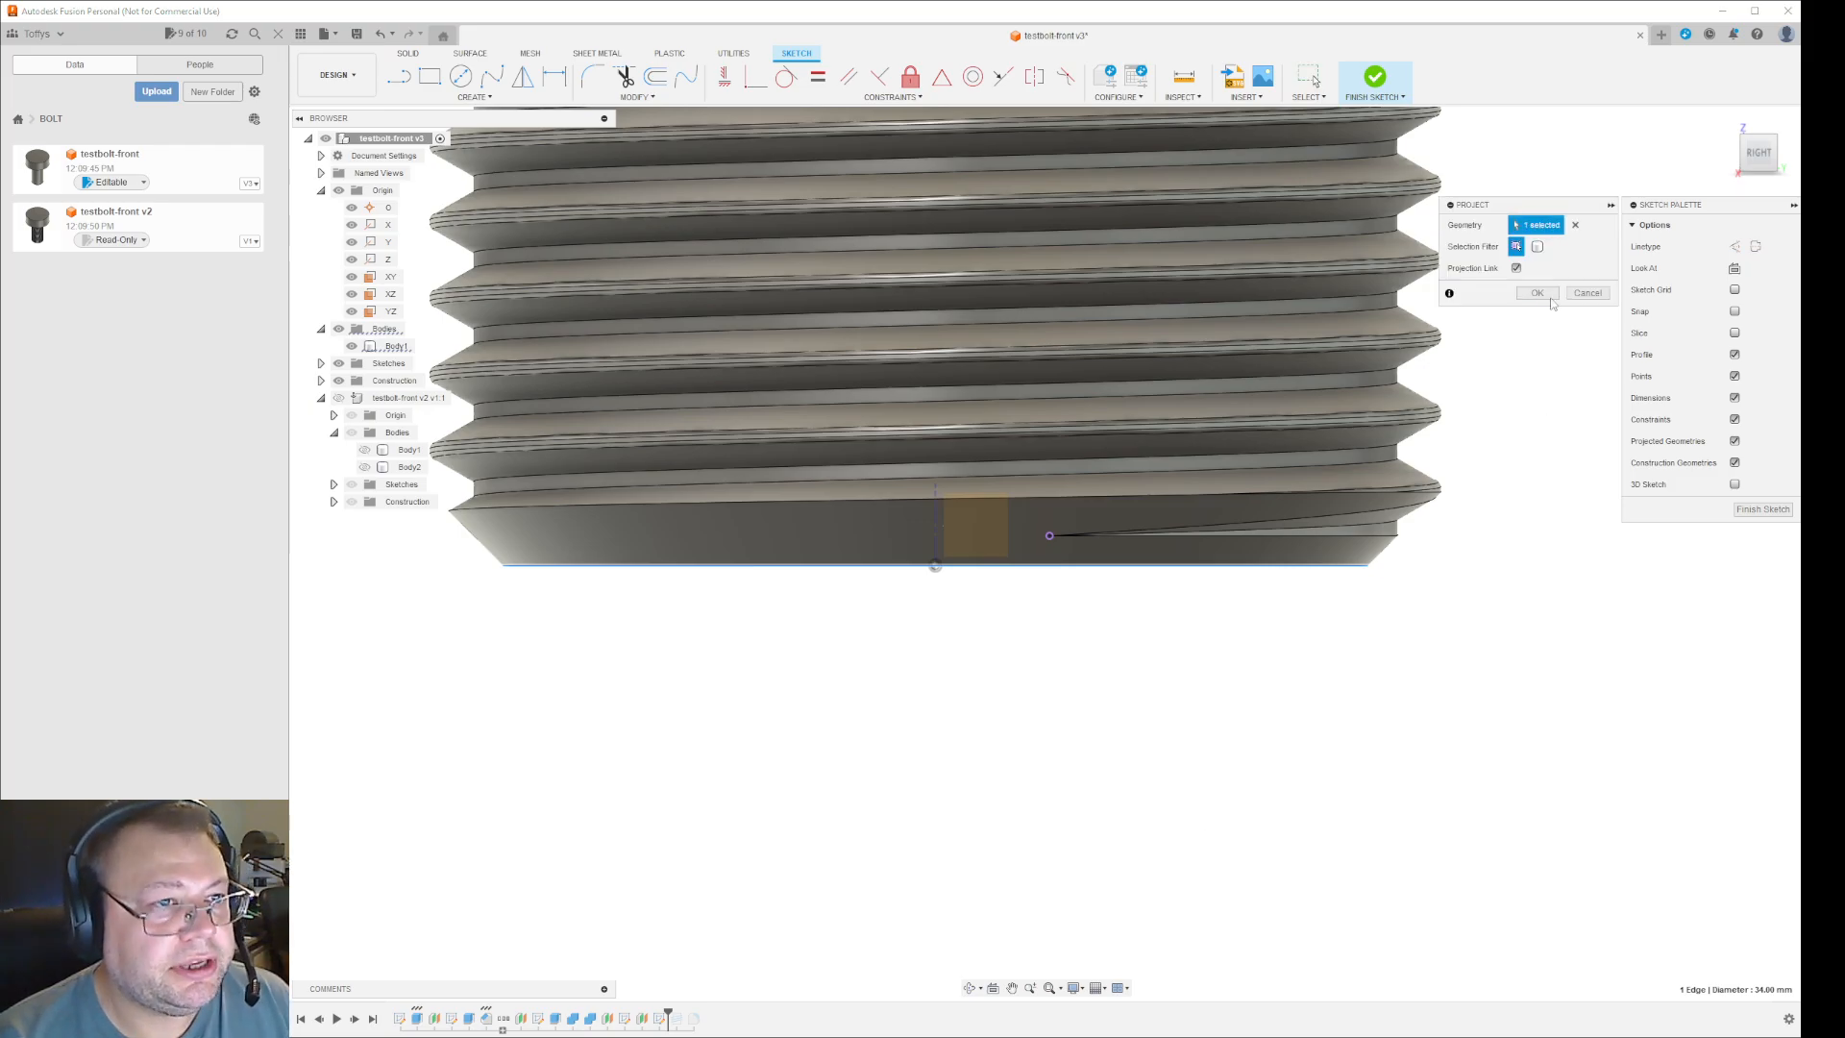
click(1543, 313)
- Draw a vertical line about 1.16 mm long from the projected thread point down to the projected end edge
scroll(1063, 611, up, 2)
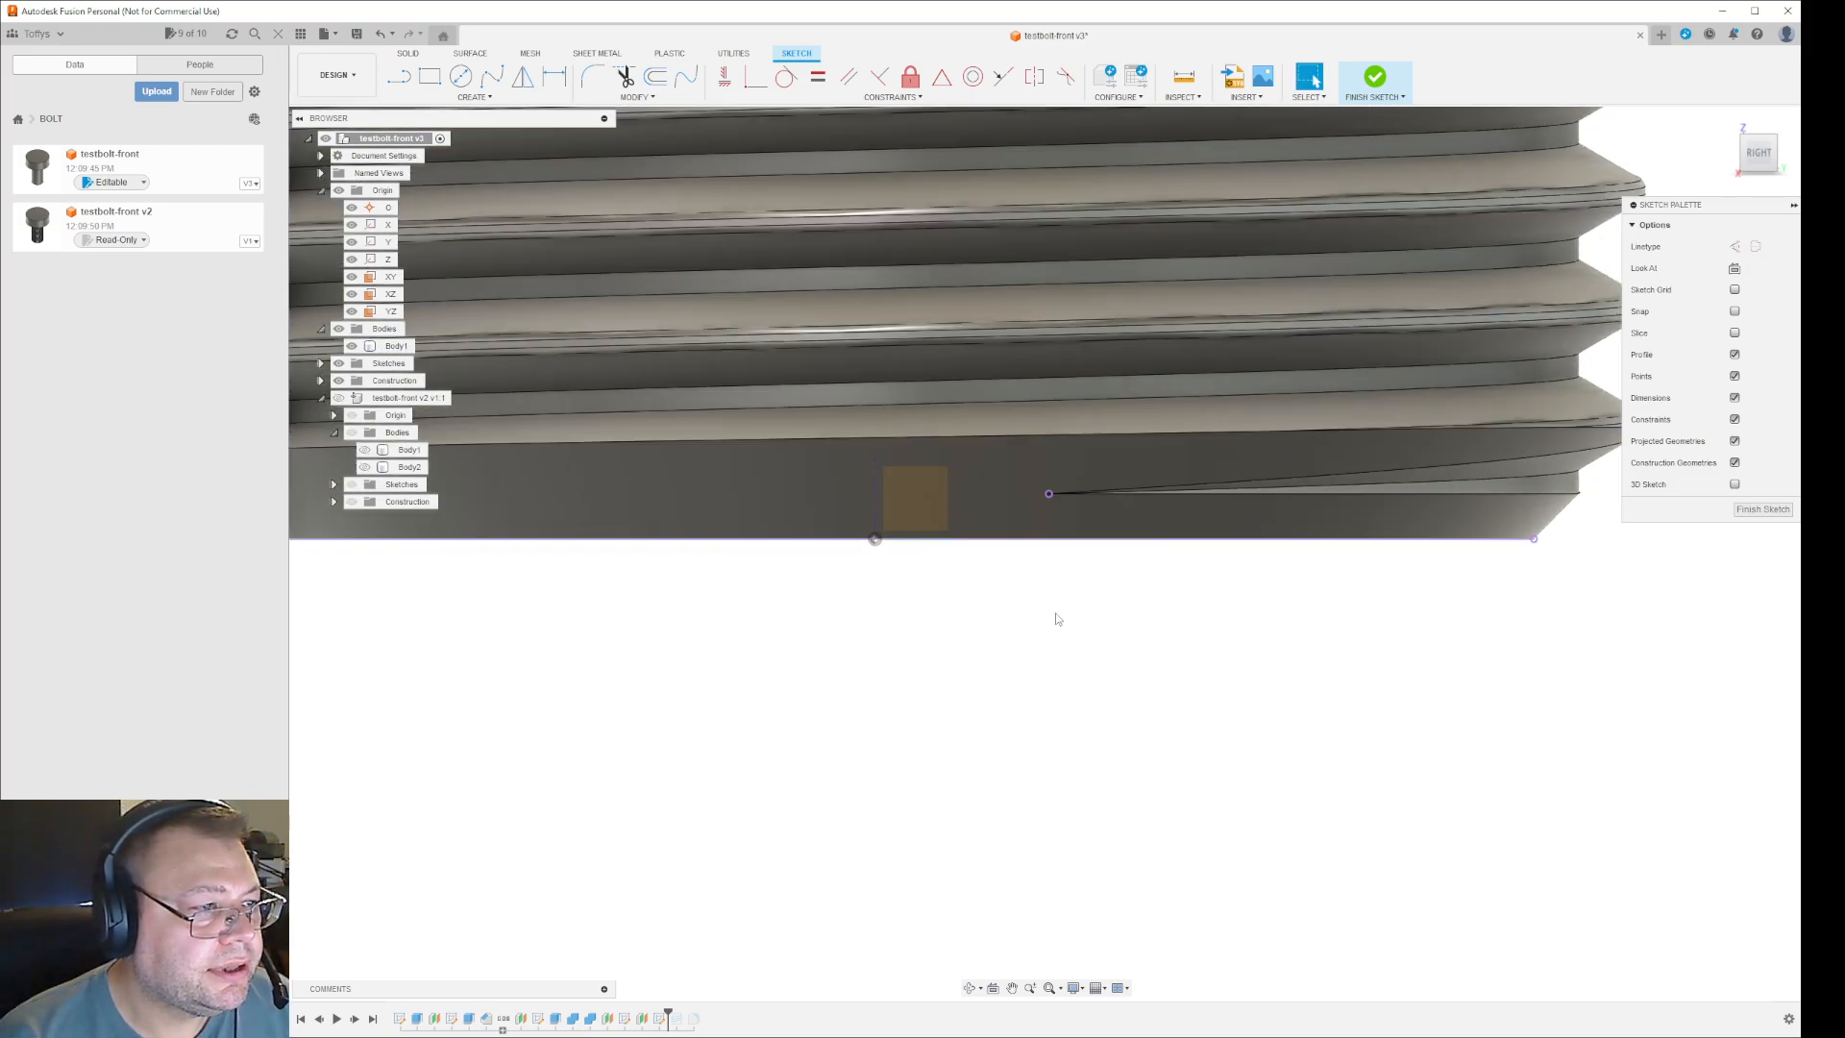
key(l)
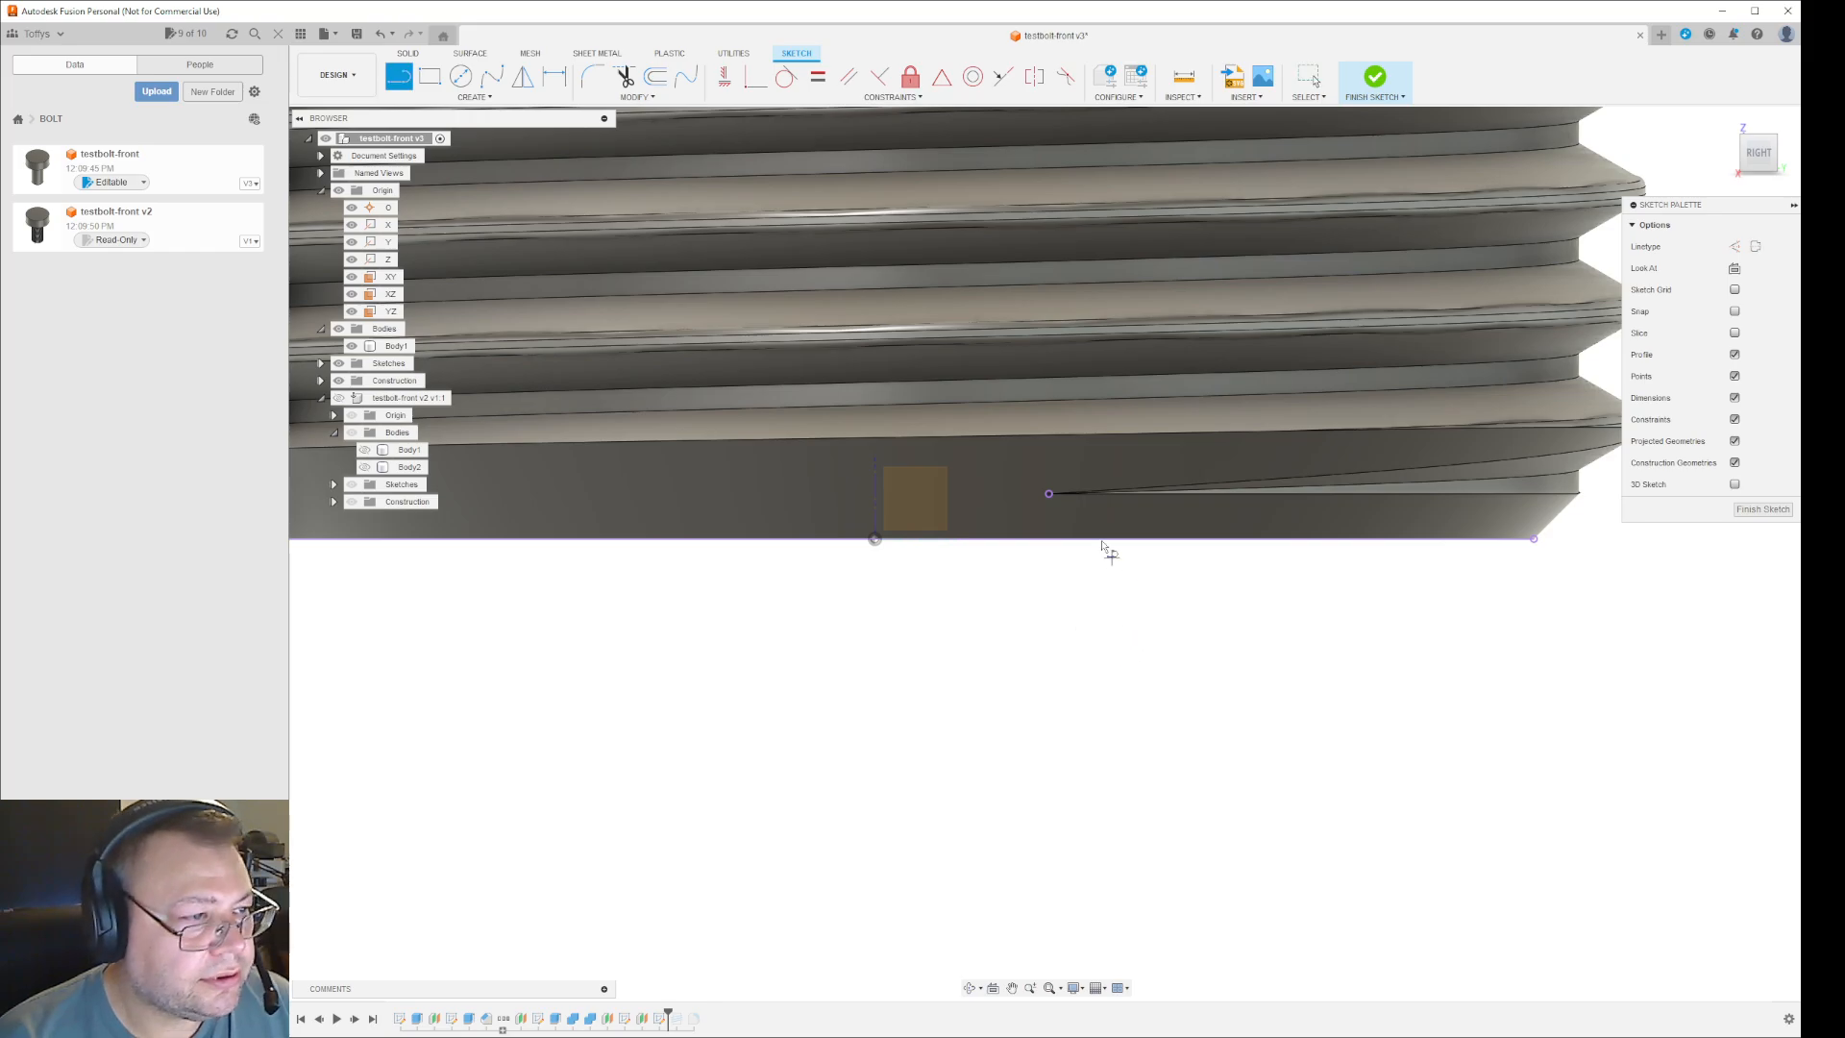
click(1048, 495)
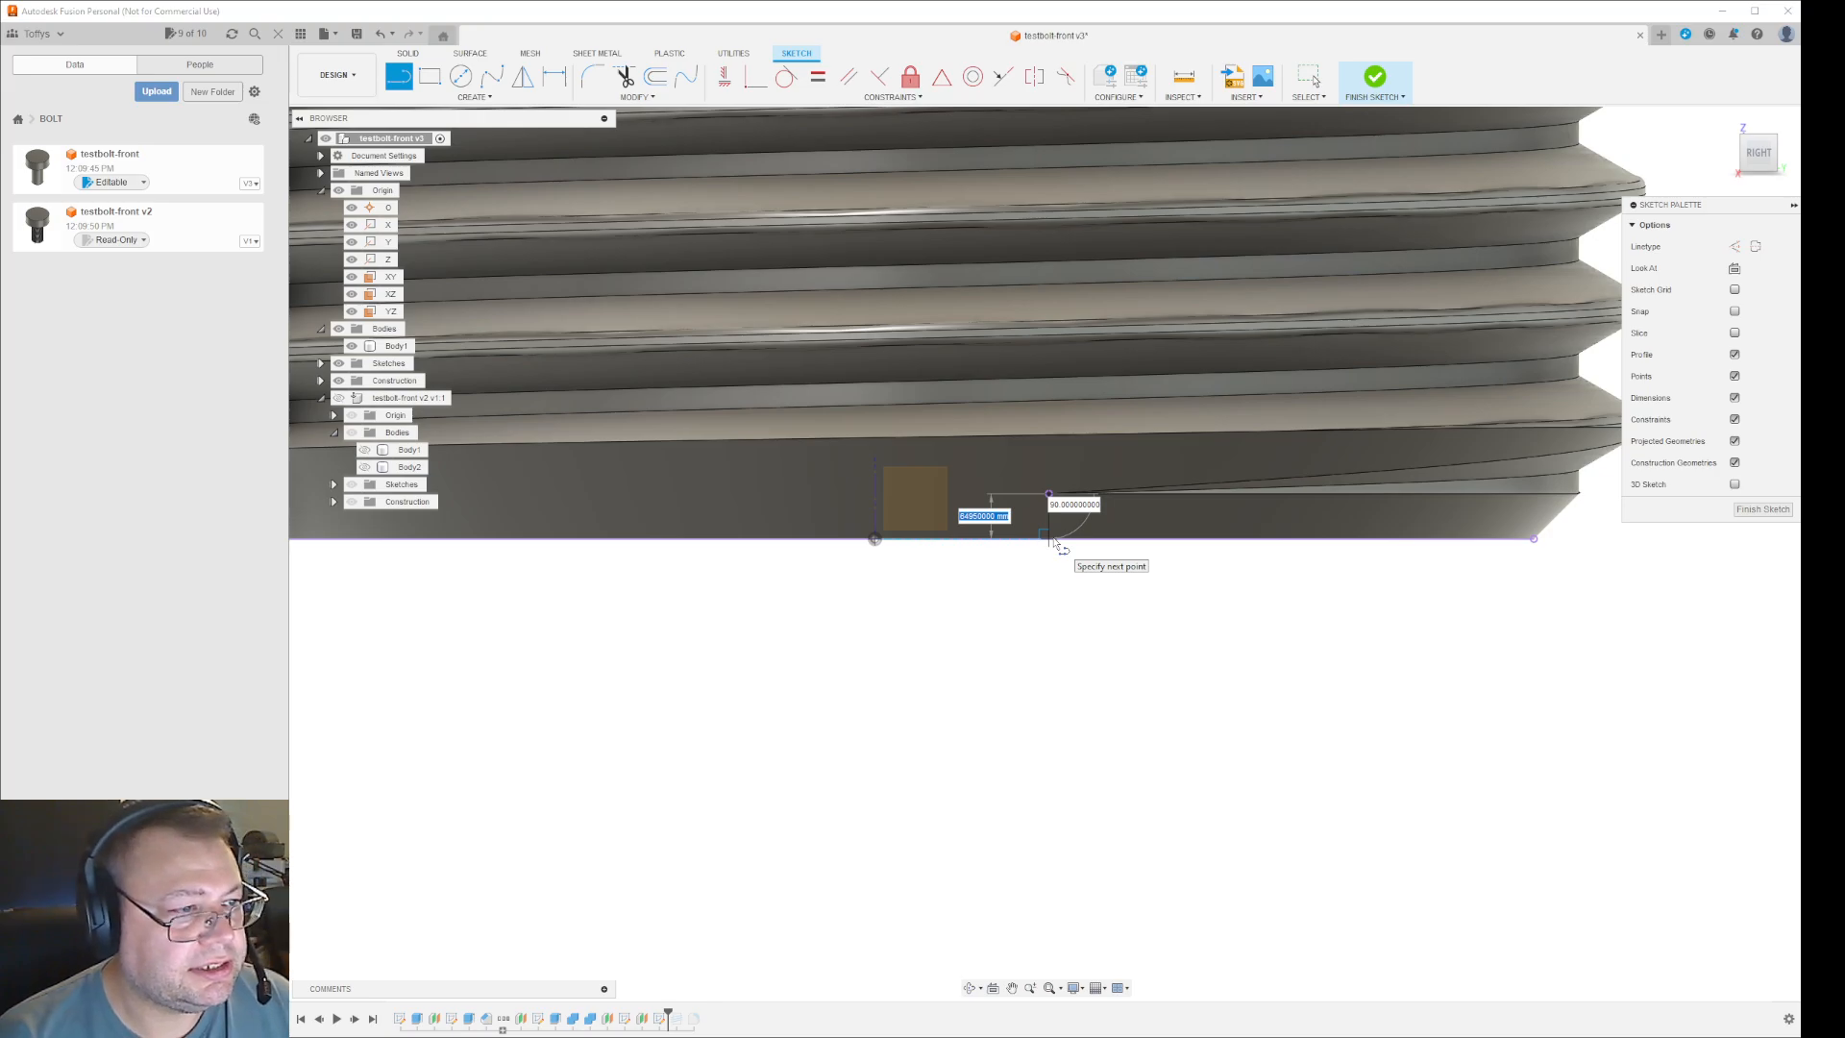
click(1054, 545)
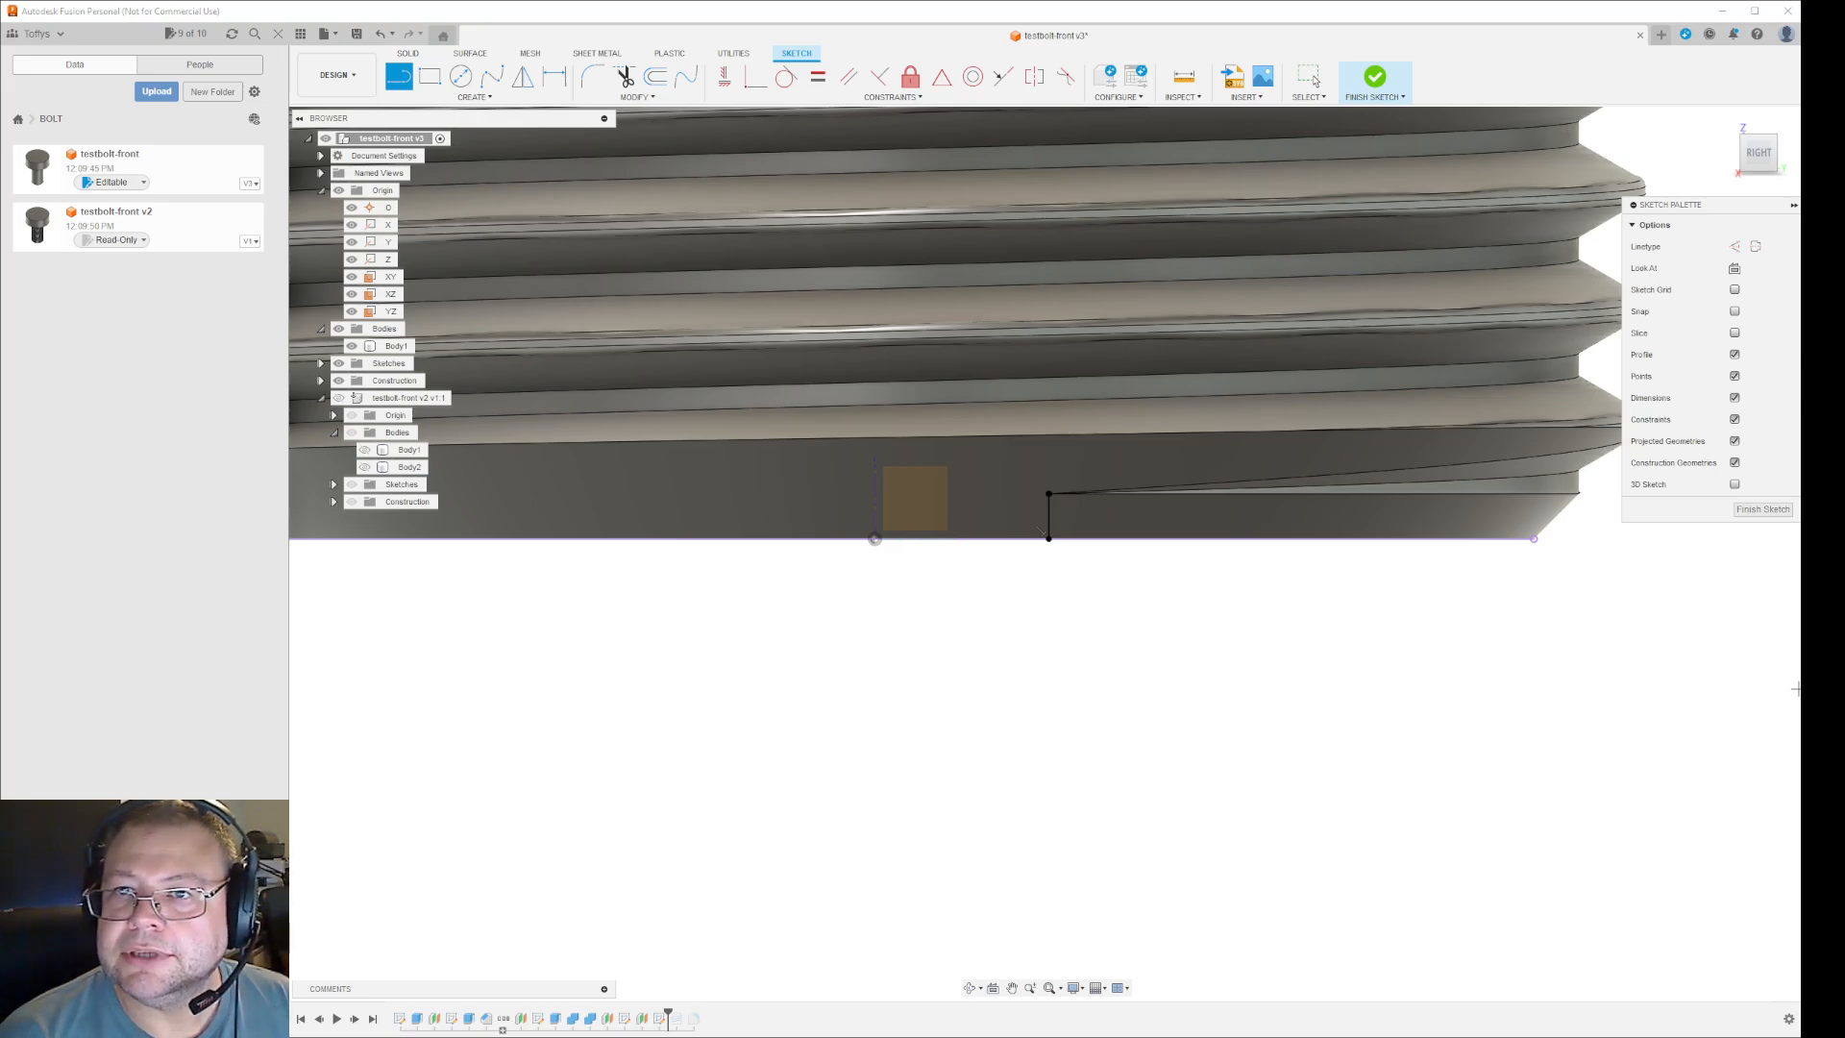
- Bring the Notepad note into view, copy the number 1.164950000 from it, and return to the Fusion sketch
drag(1798, 593, 1314, 598)
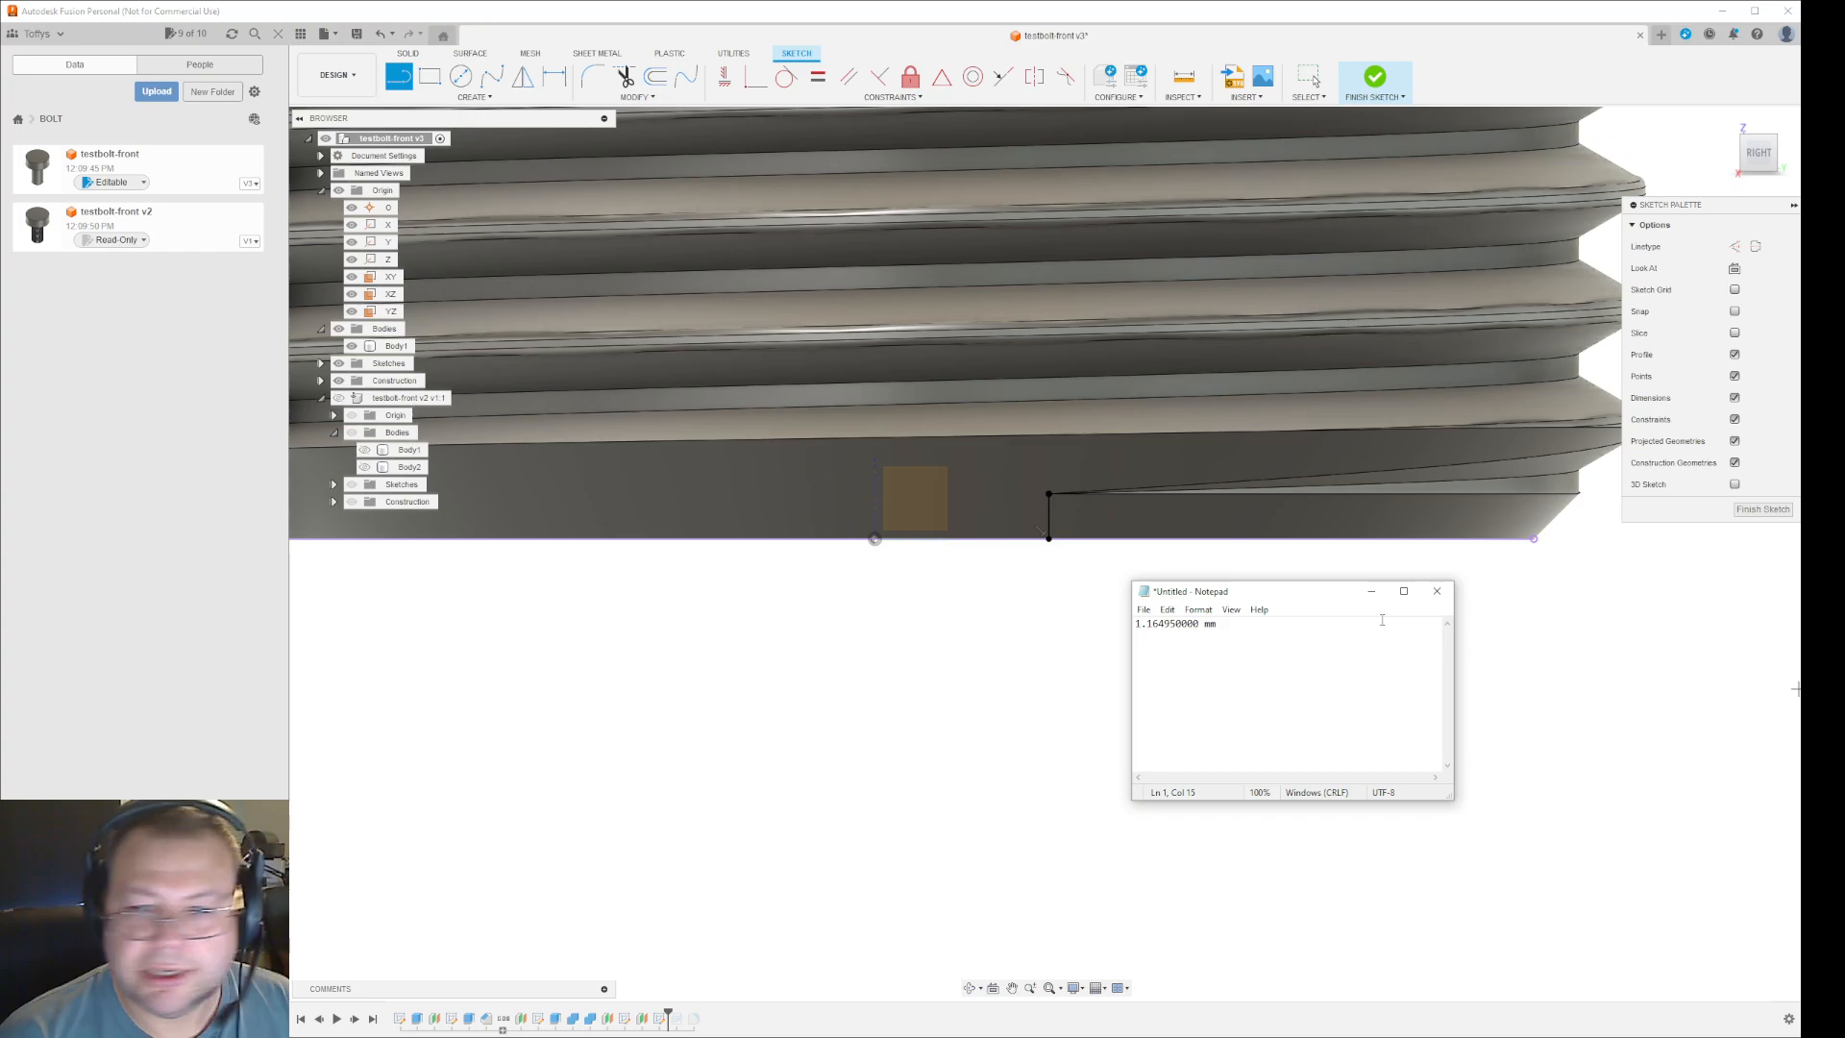
drag(1201, 626, 1066, 623)
key(ctrl+c)
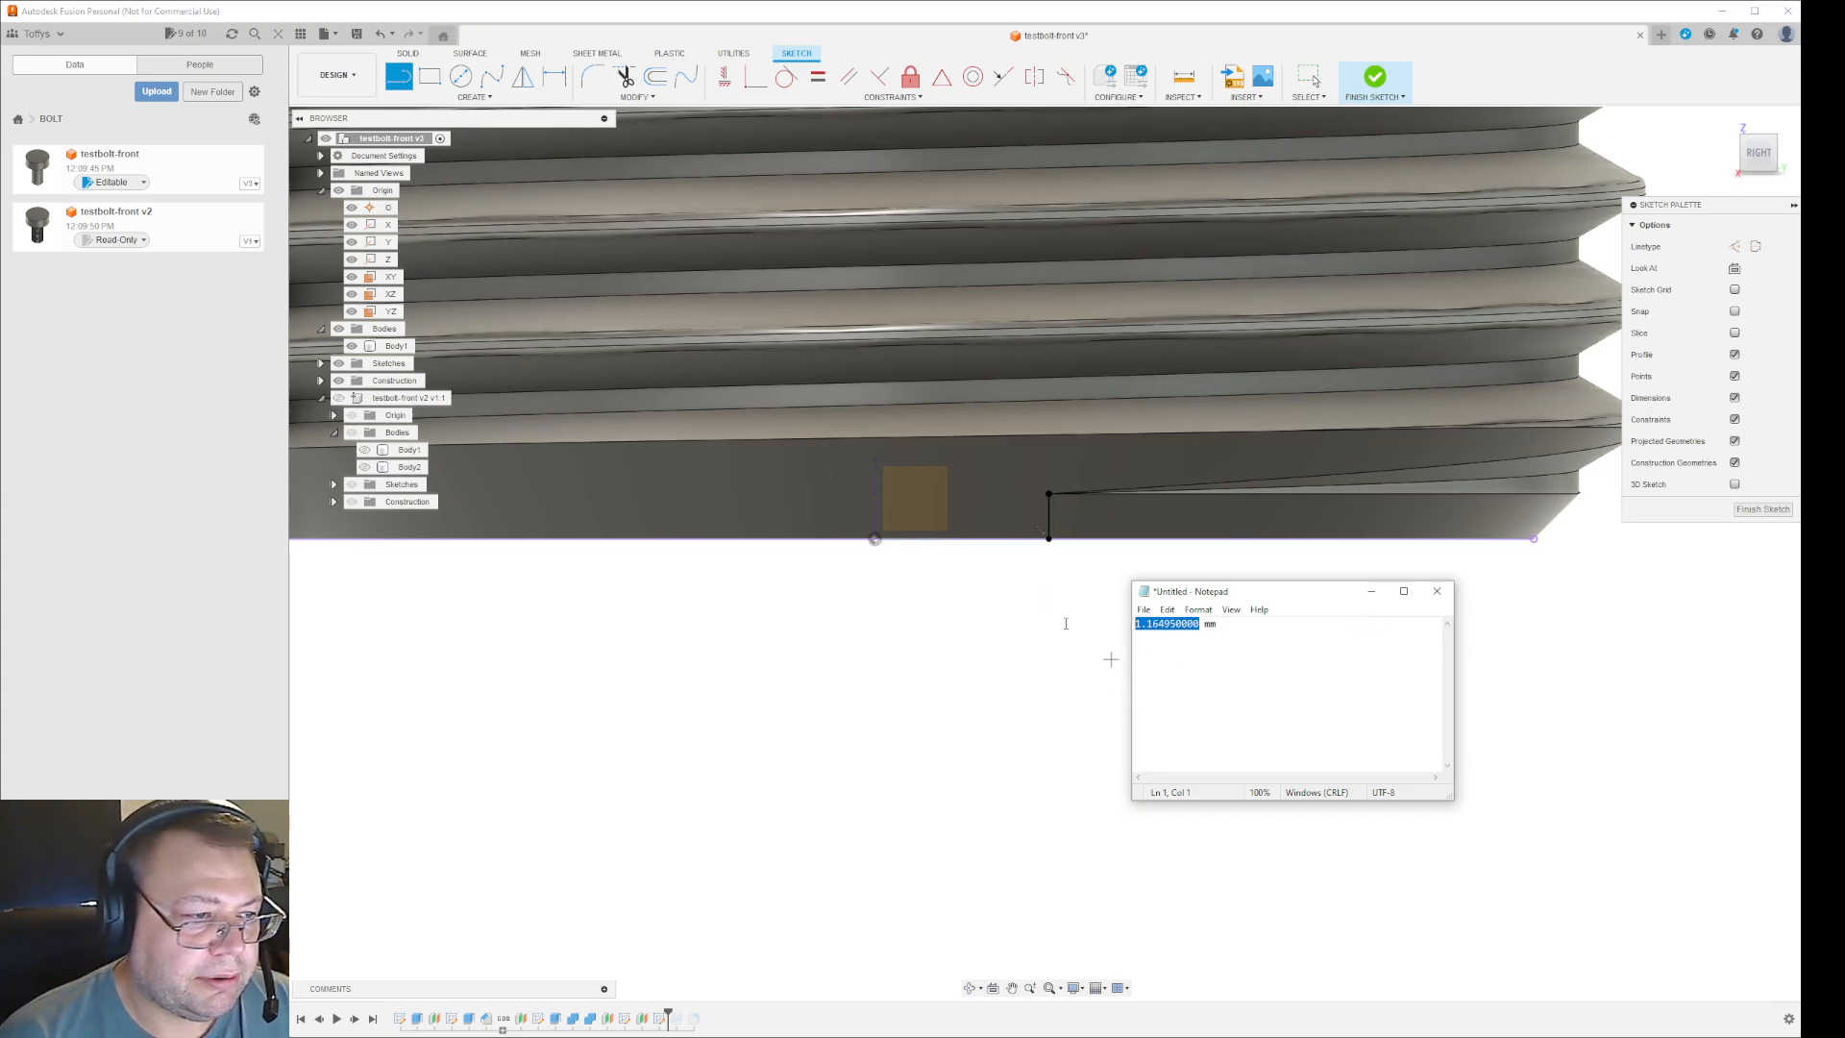
click(1371, 591)
click(919, 758)
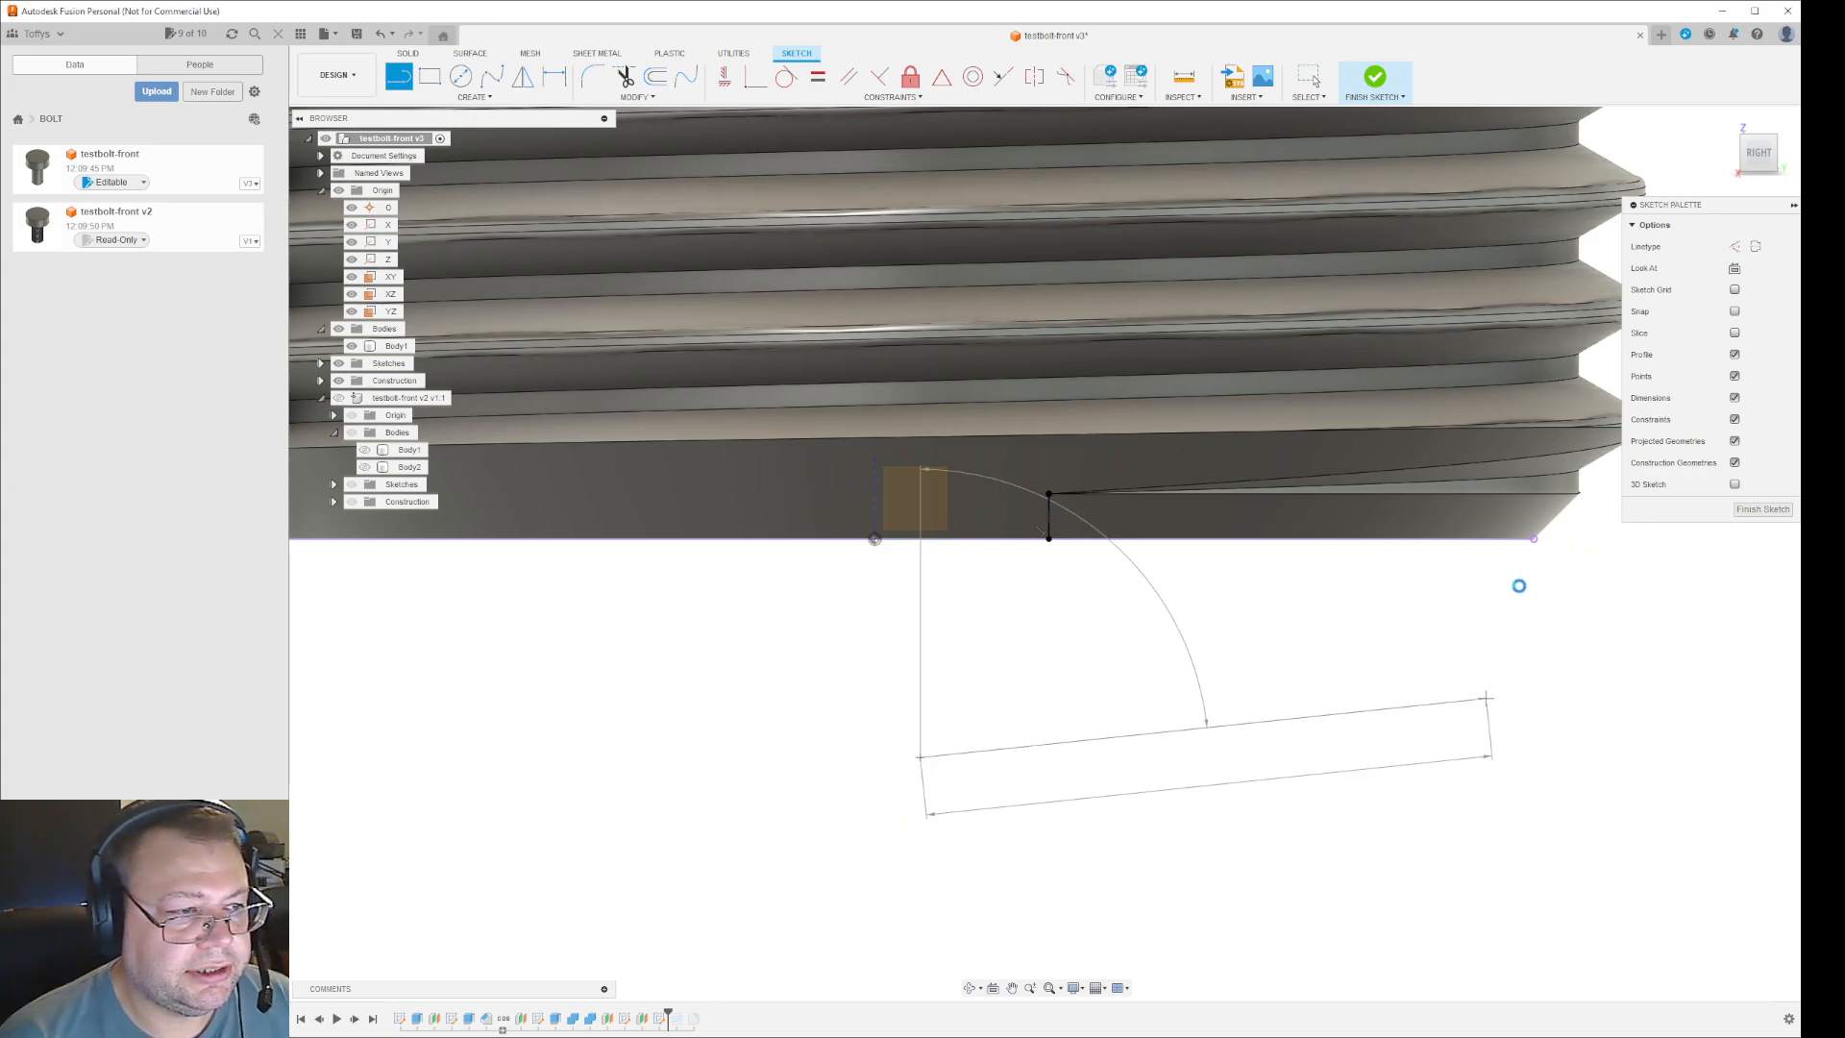
- Finish the sketch and set the equal-distance chamfer on the shank's end edge to the copied 1.164950000 mm
key(Escape)
click(1763, 509)
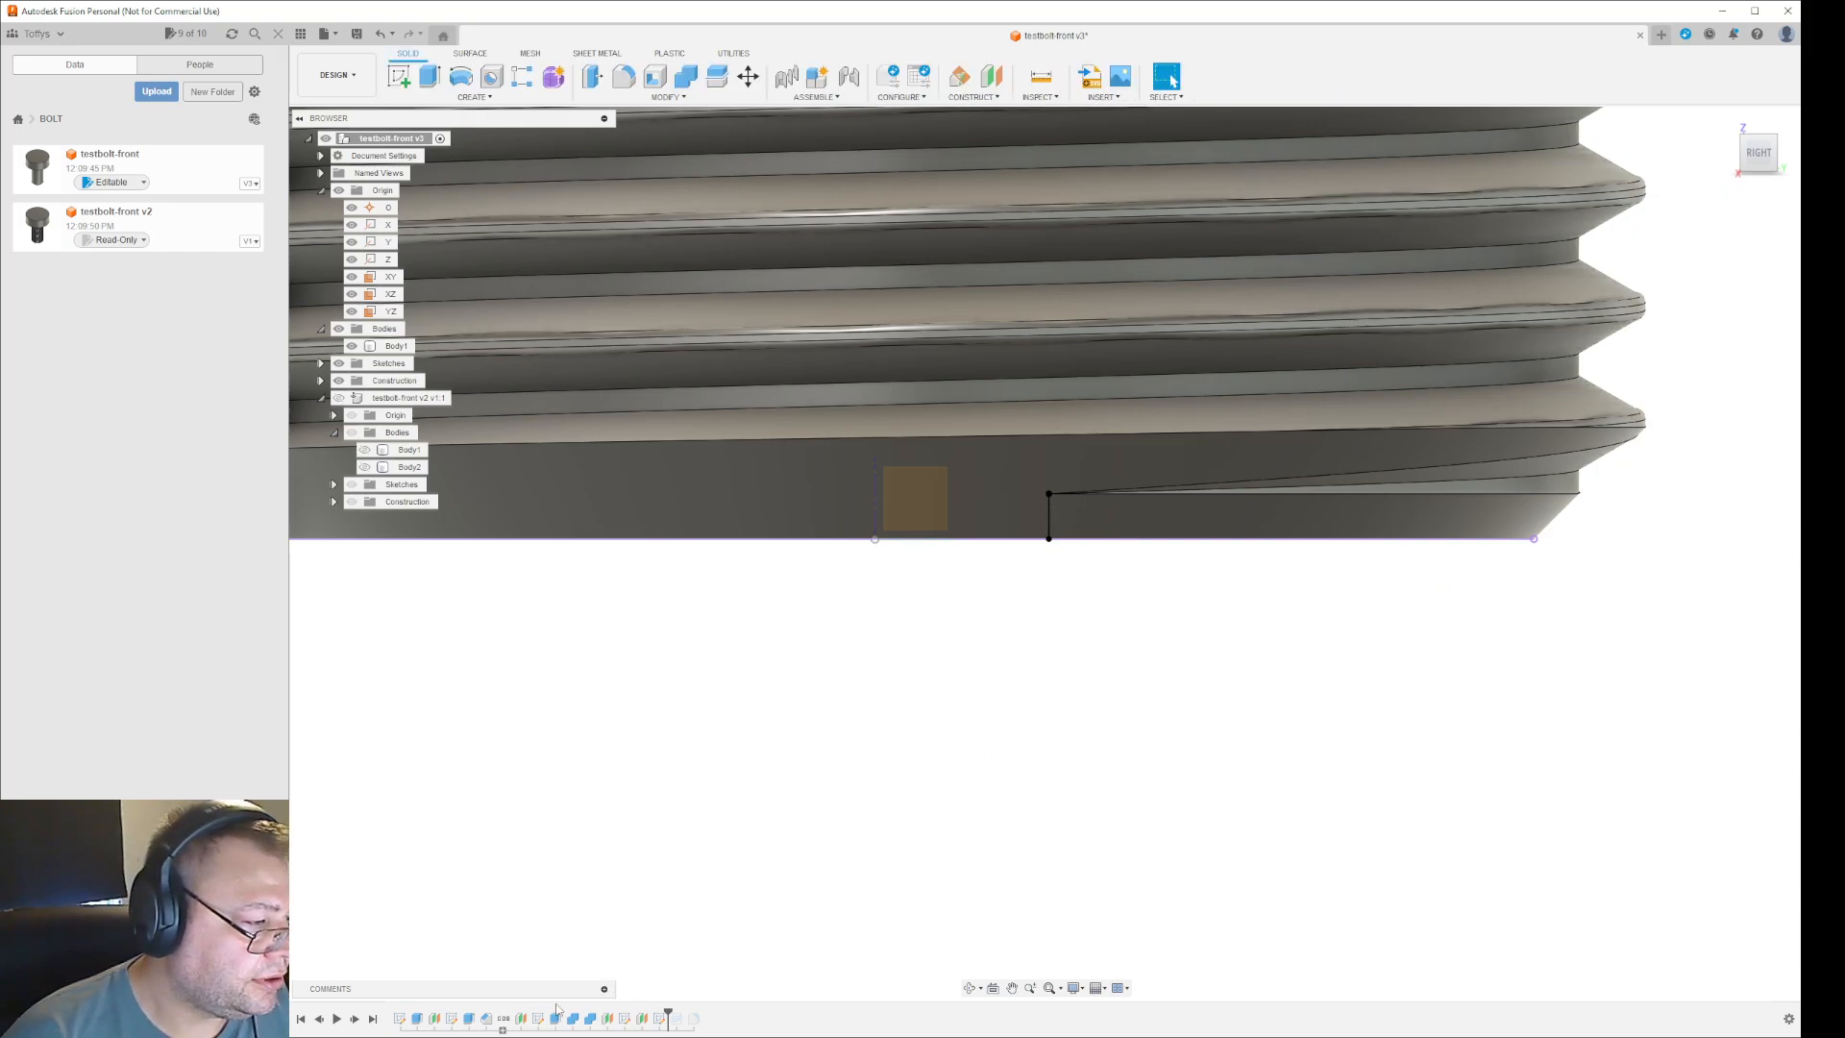
click(483, 1022)
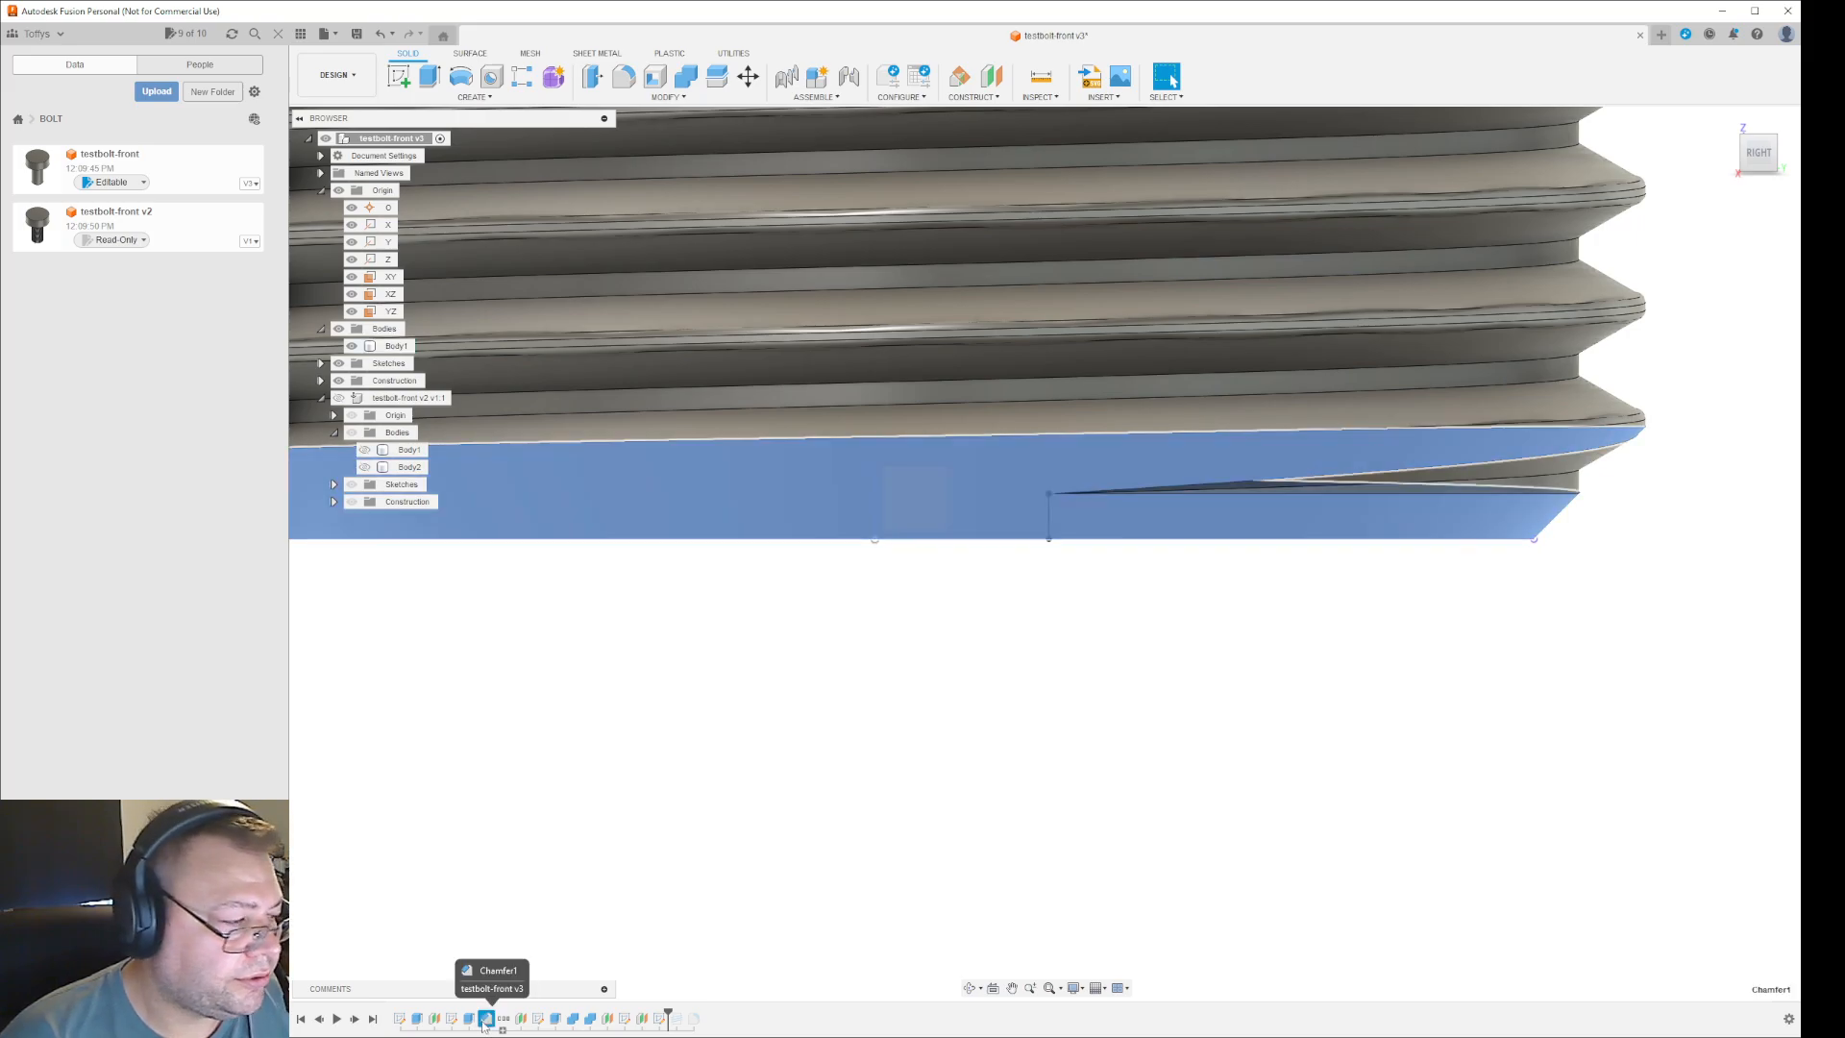
right_click(485, 1022)
click(517, 881)
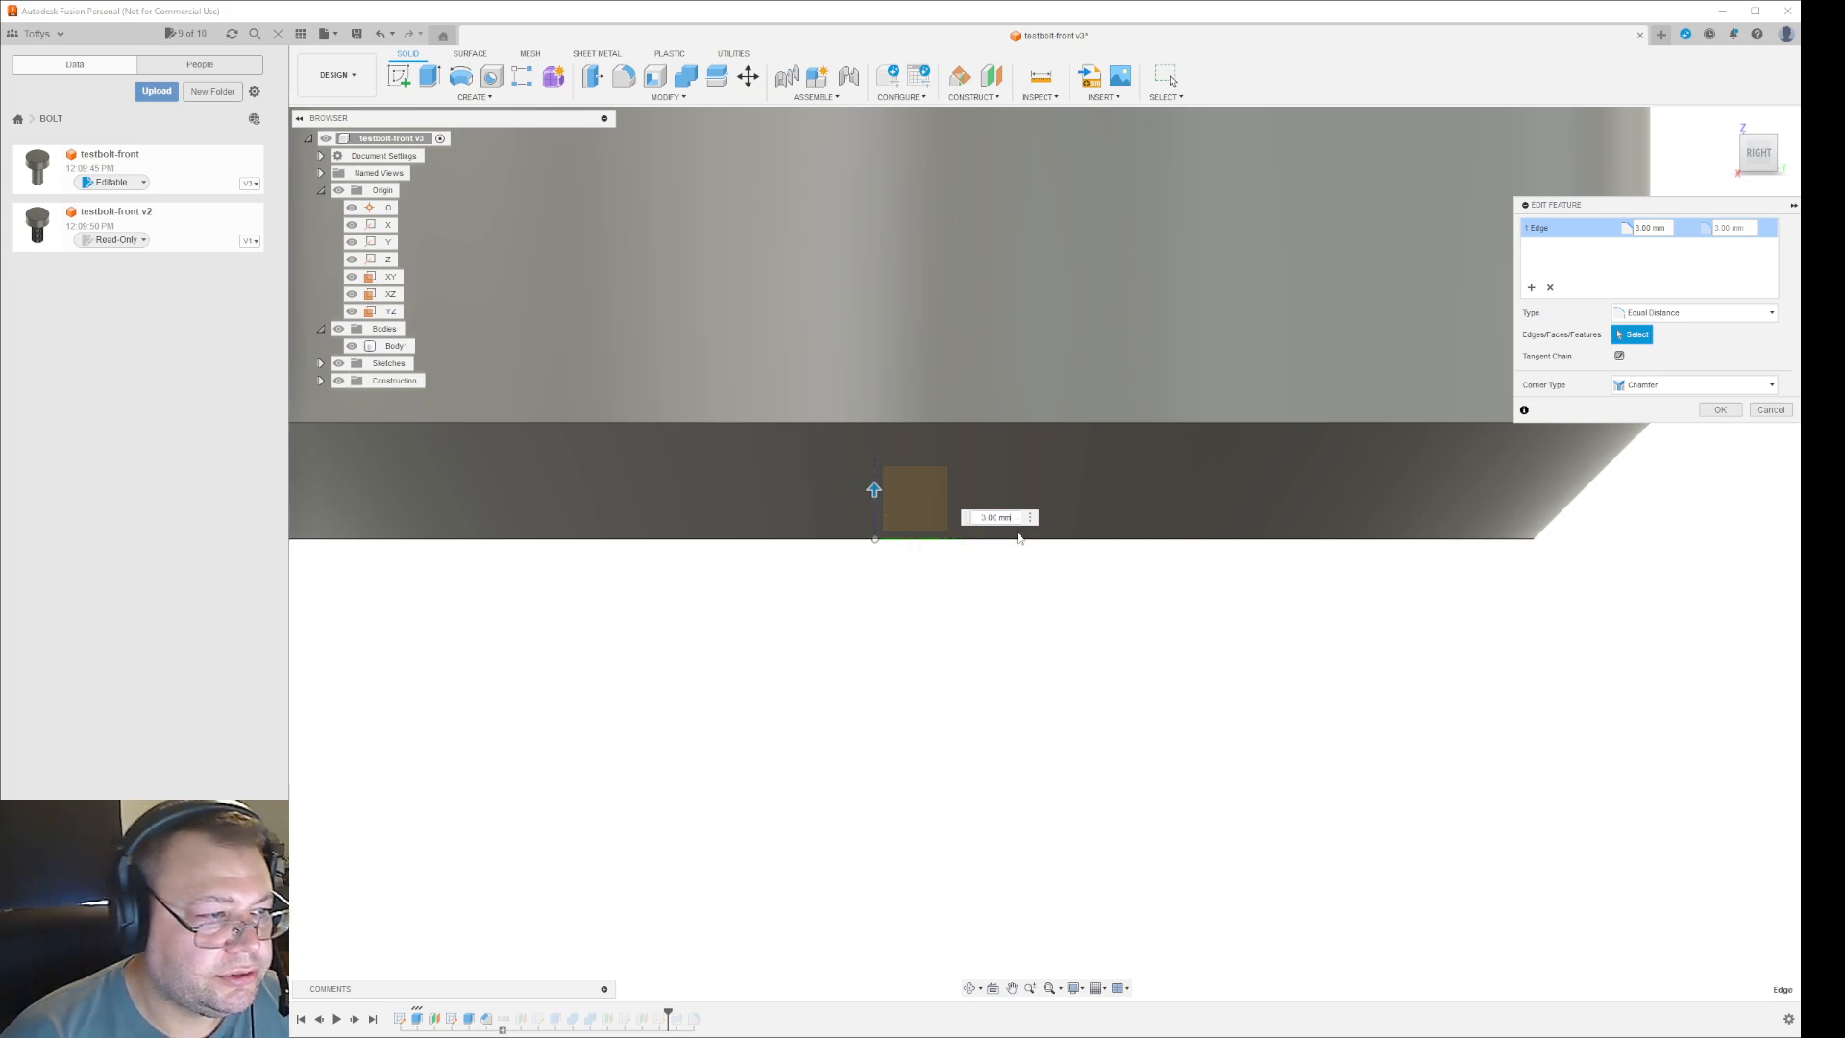
text(-)
key(ctrl+v)
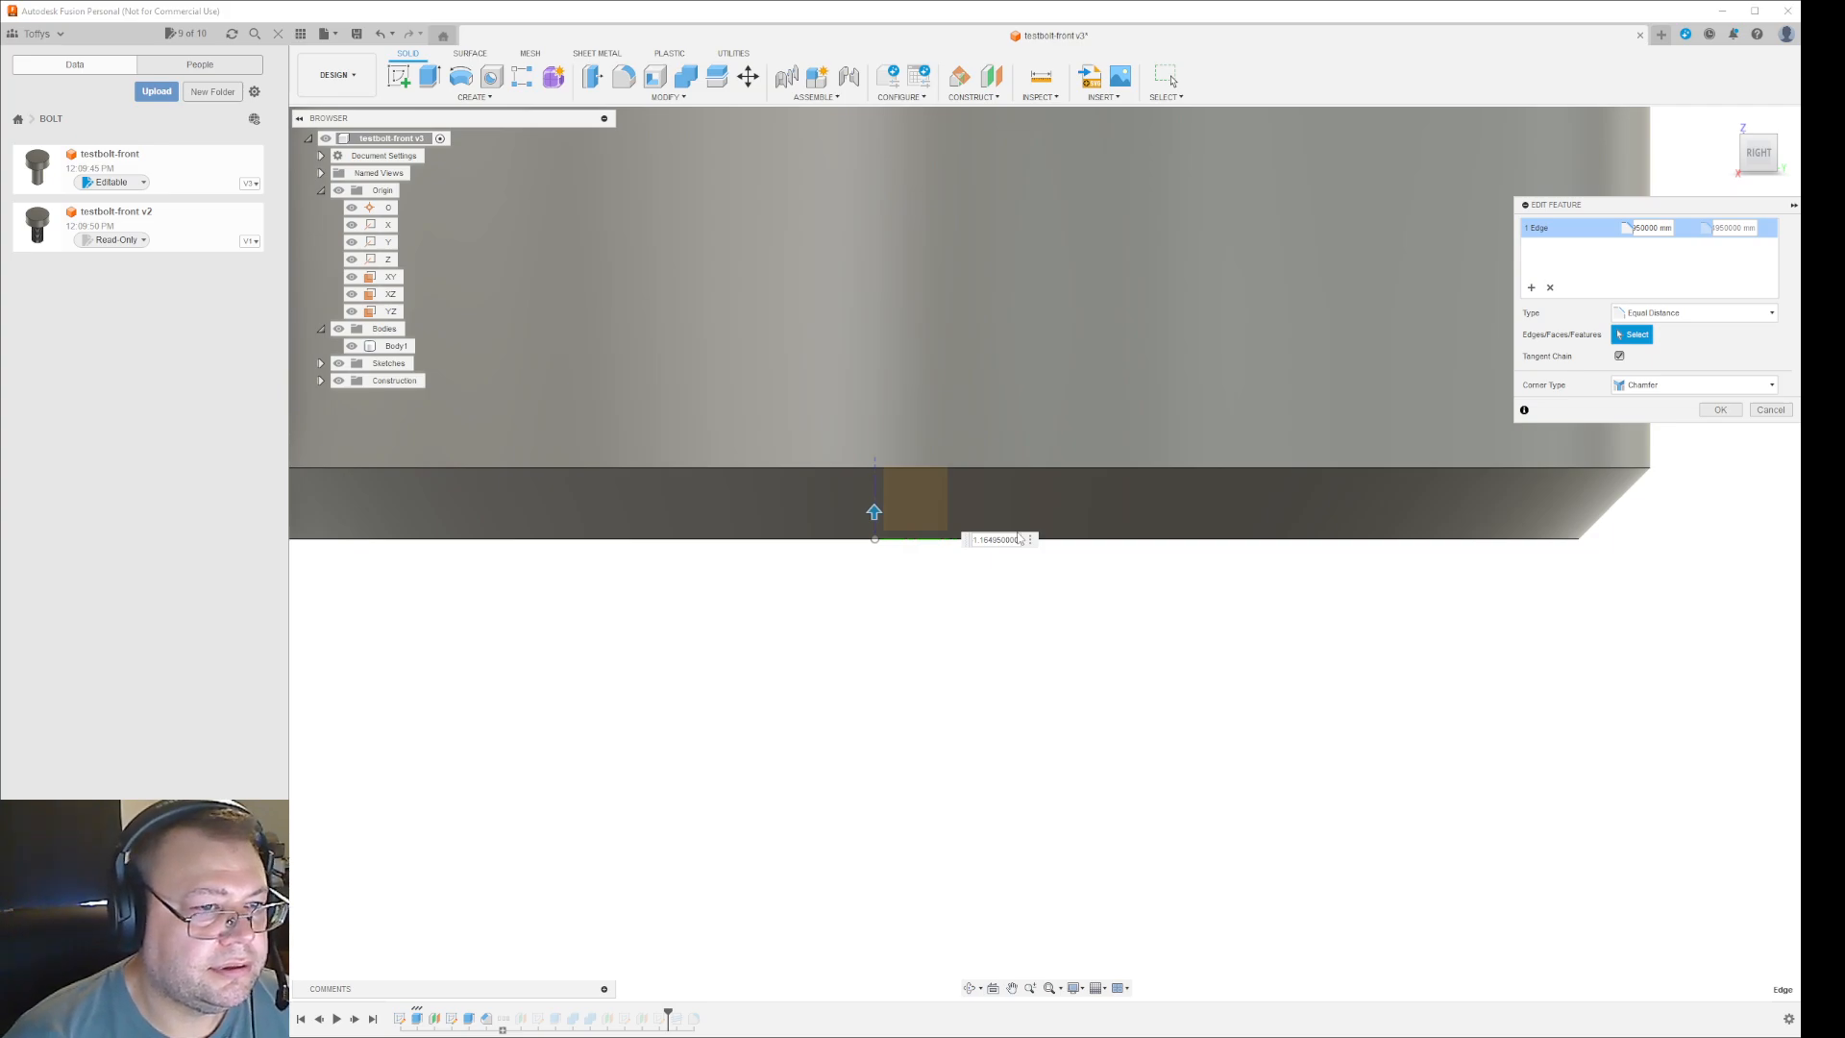
key(Return)
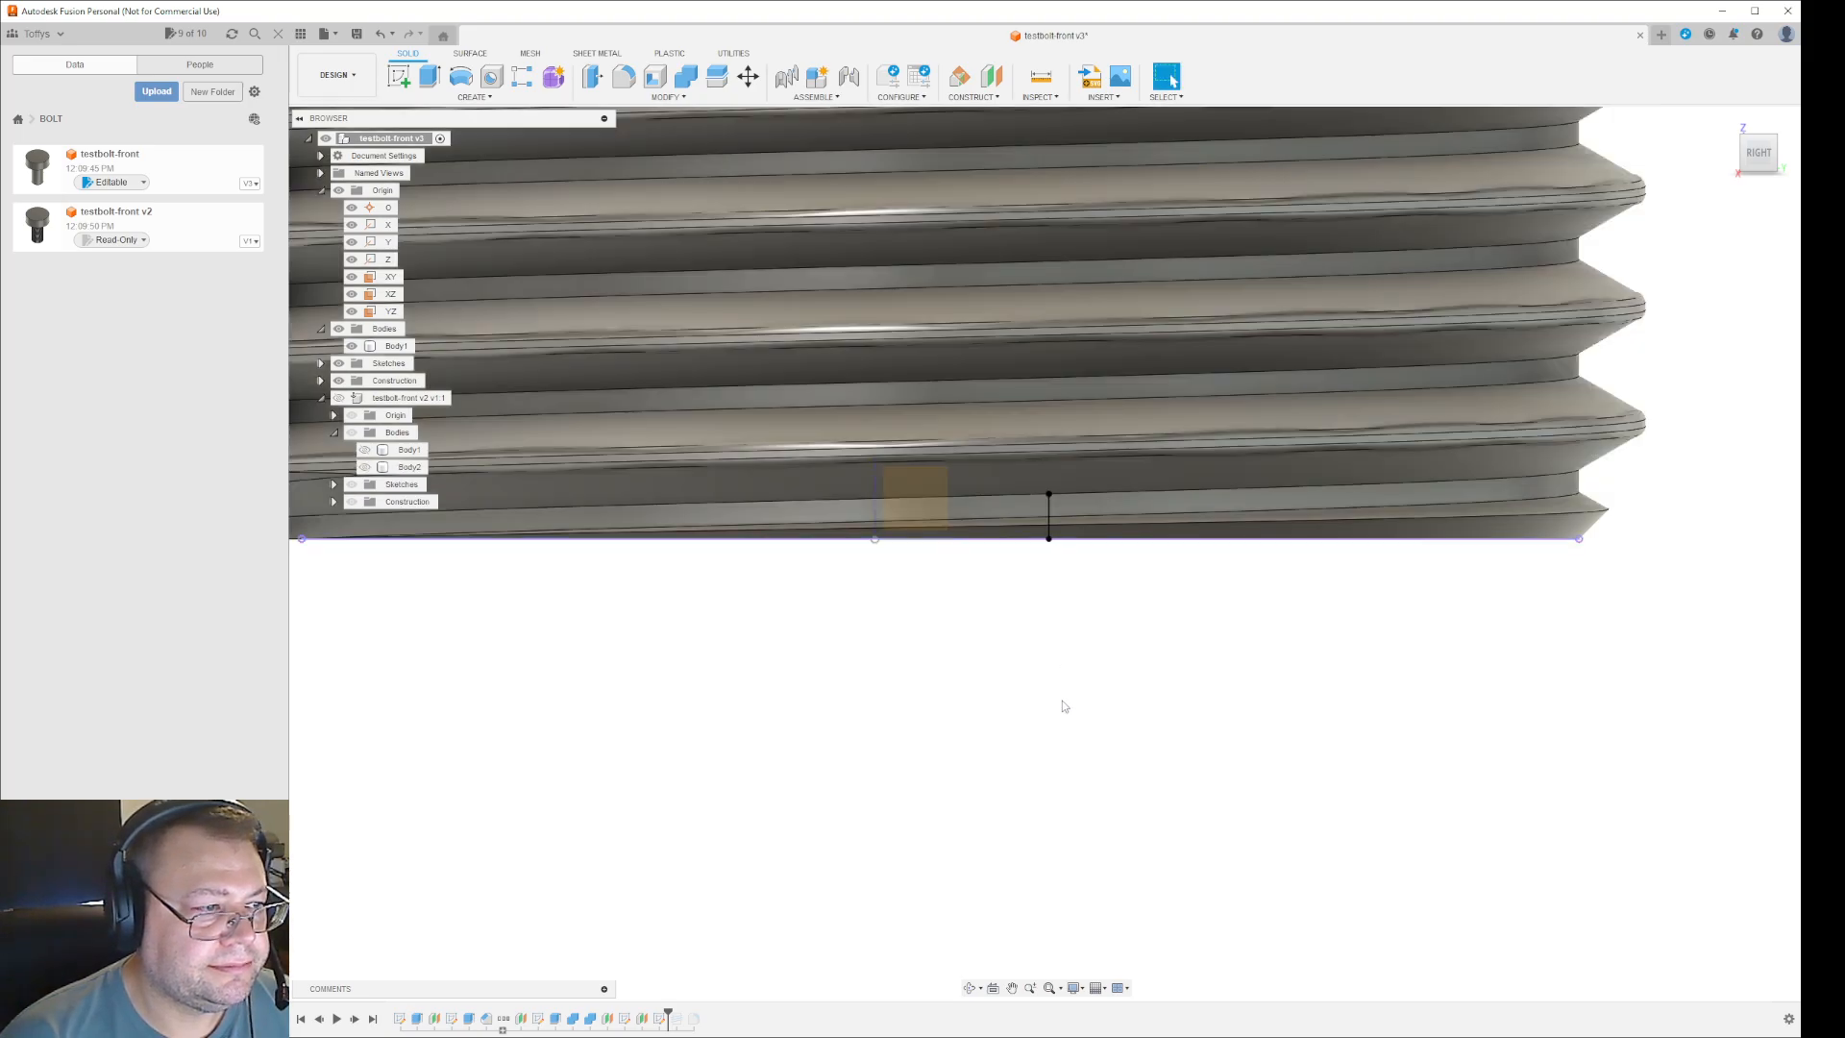
- Examine from several sides how the thread runs out at the shank's chamfered end
scroll(1022, 734, down, 3)
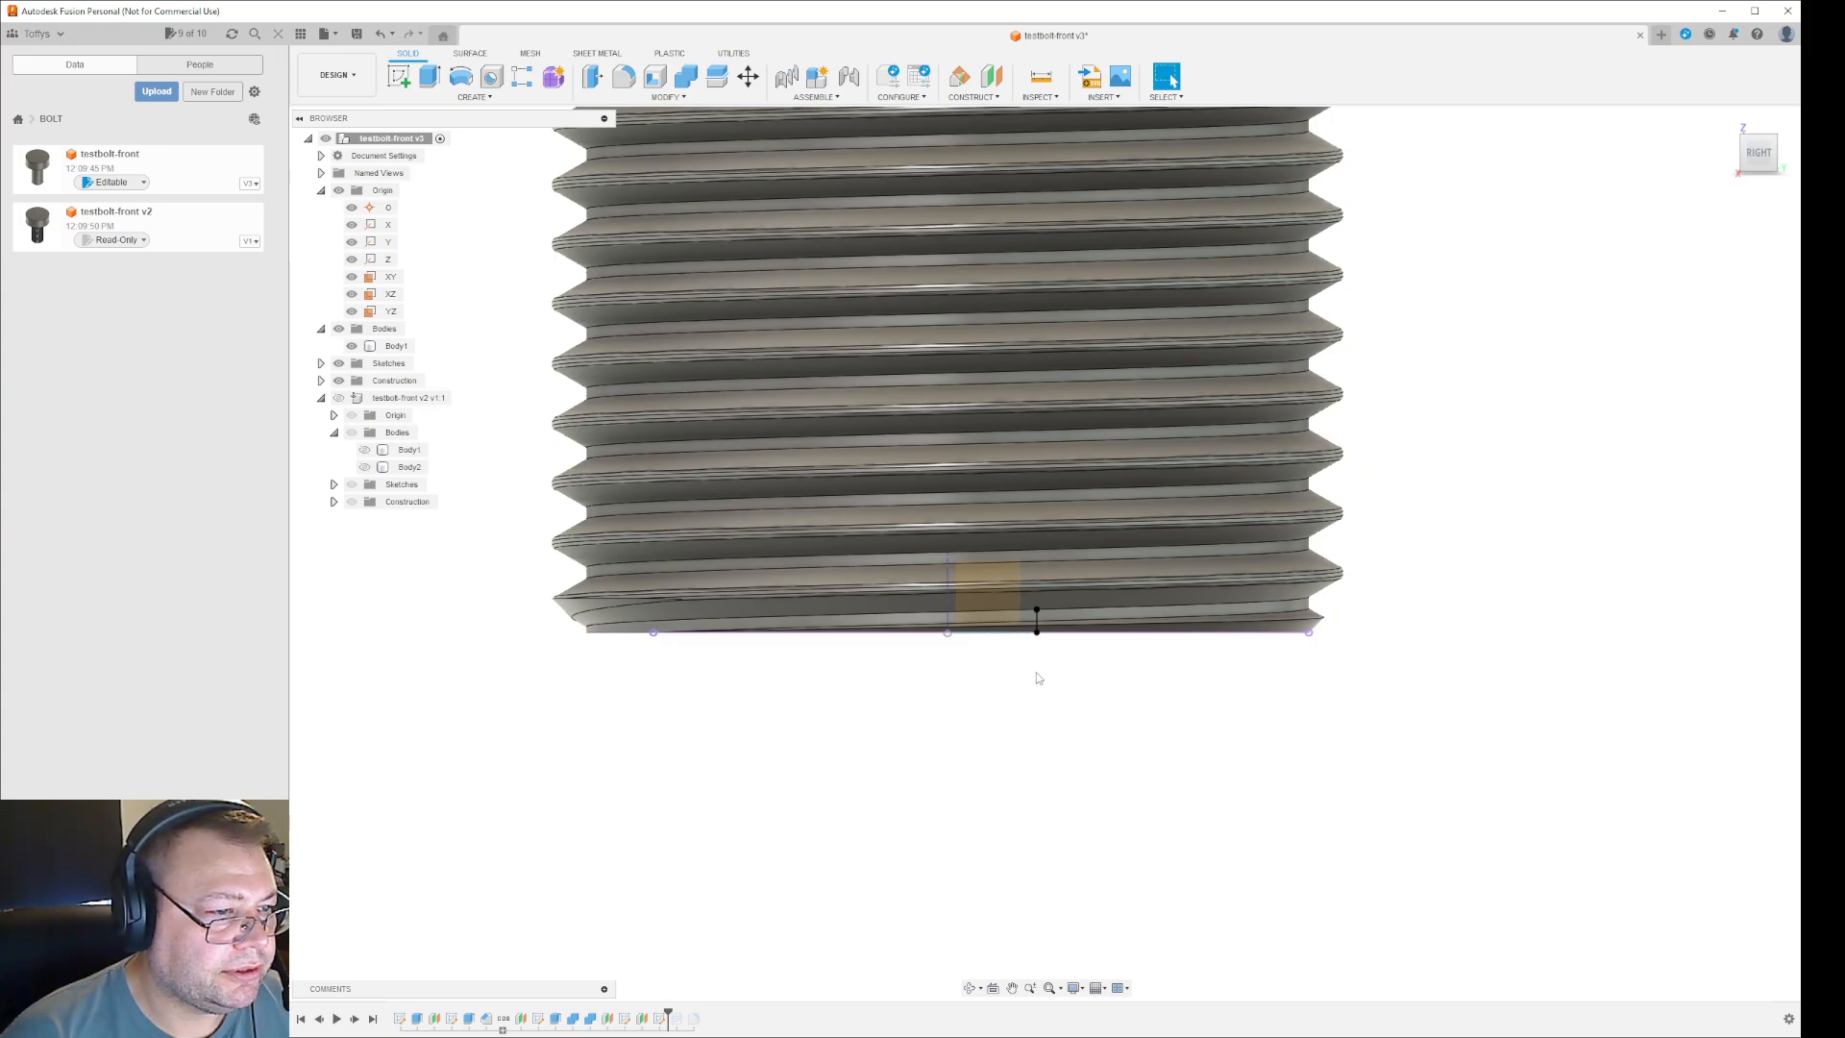
shift+middle_drag(1303, 653, 1335, 698)
scroll(952, 694, up, 3)
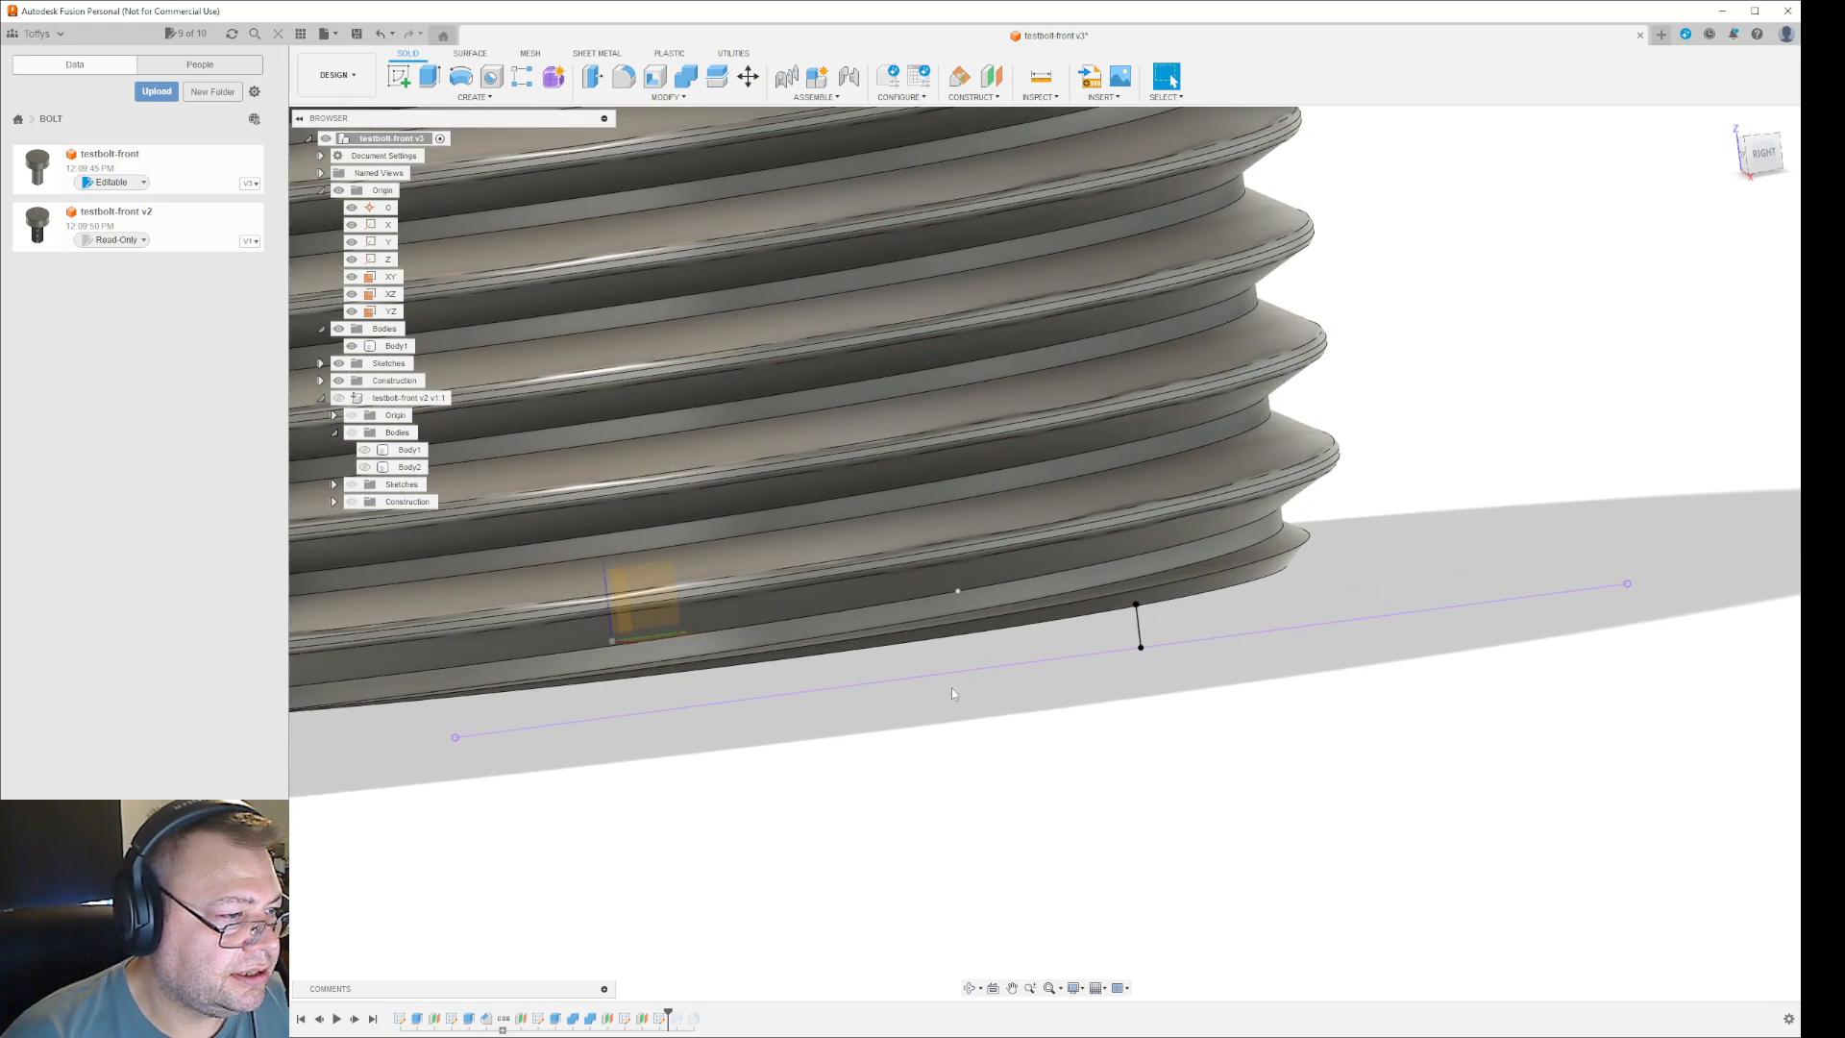
scroll(951, 688, down, 3)
shift+middle_drag(951, 688, 1215, 743)
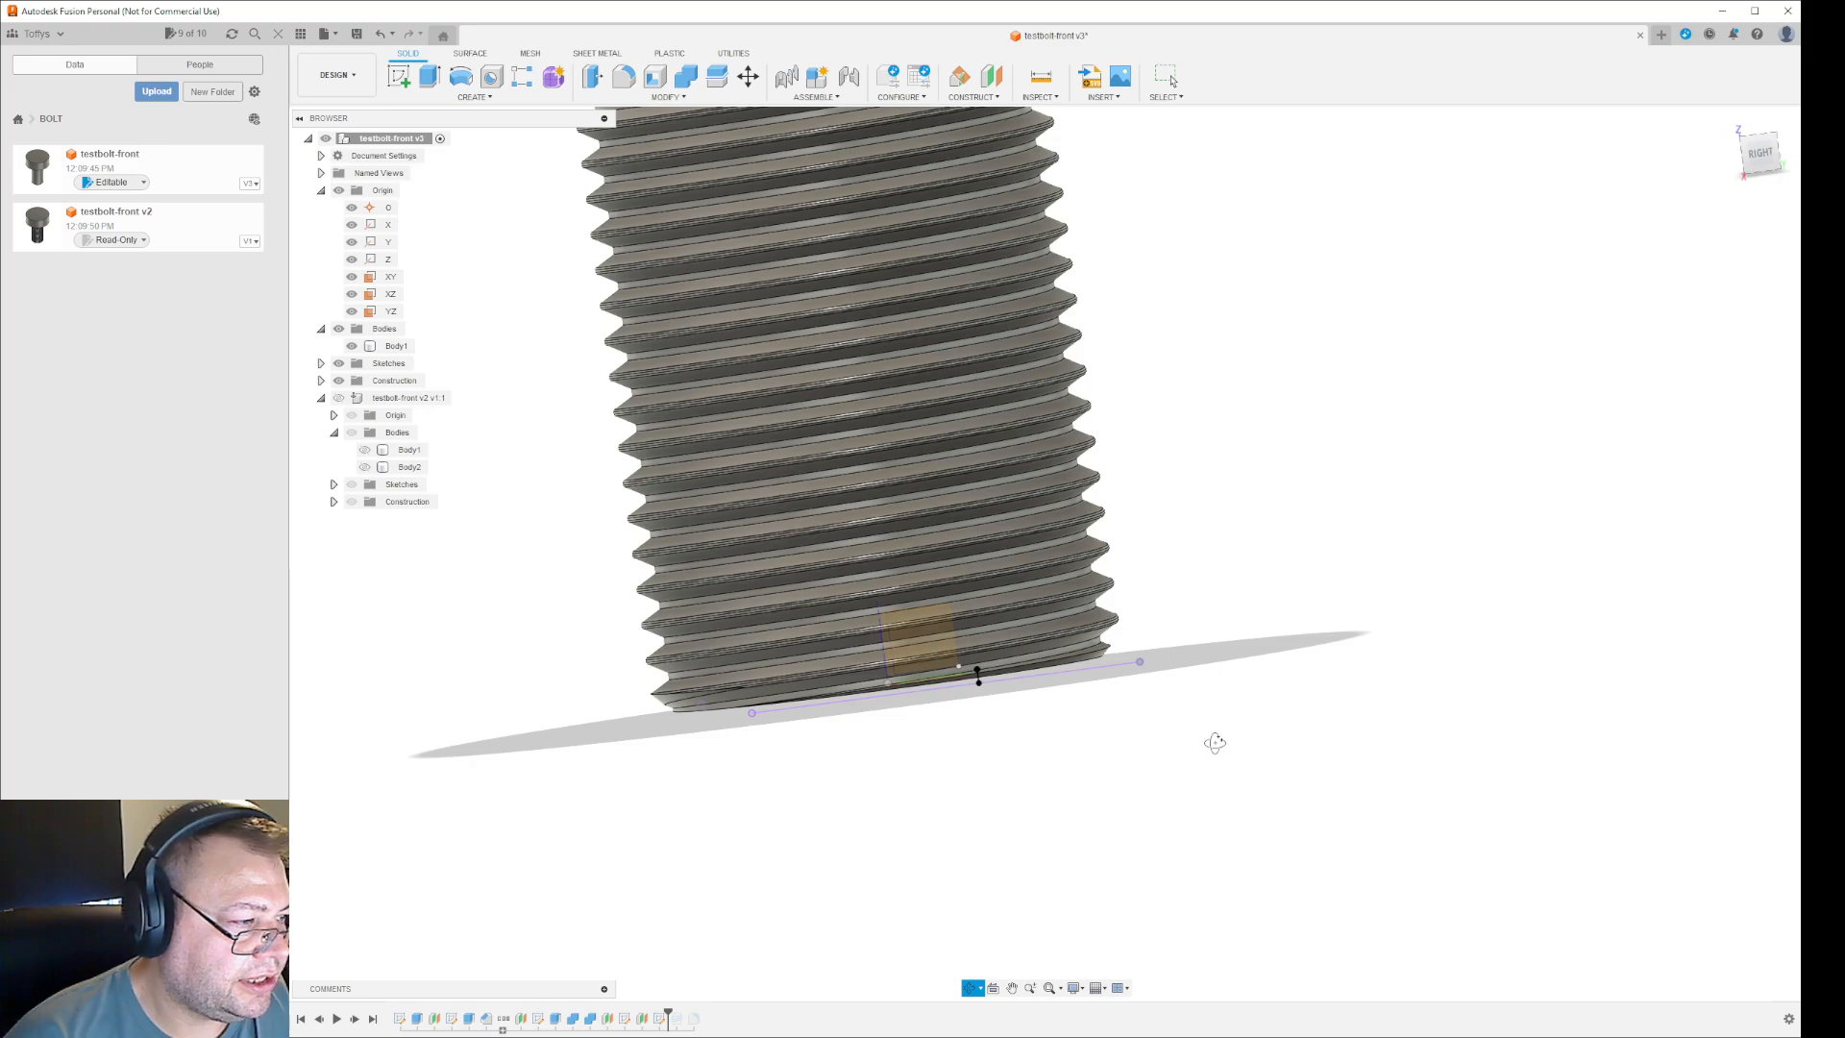
scroll(773, 755, up, 5)
shift+middle_drag(878, 725, 873, 716)
scroll(1182, 817, down, 10)
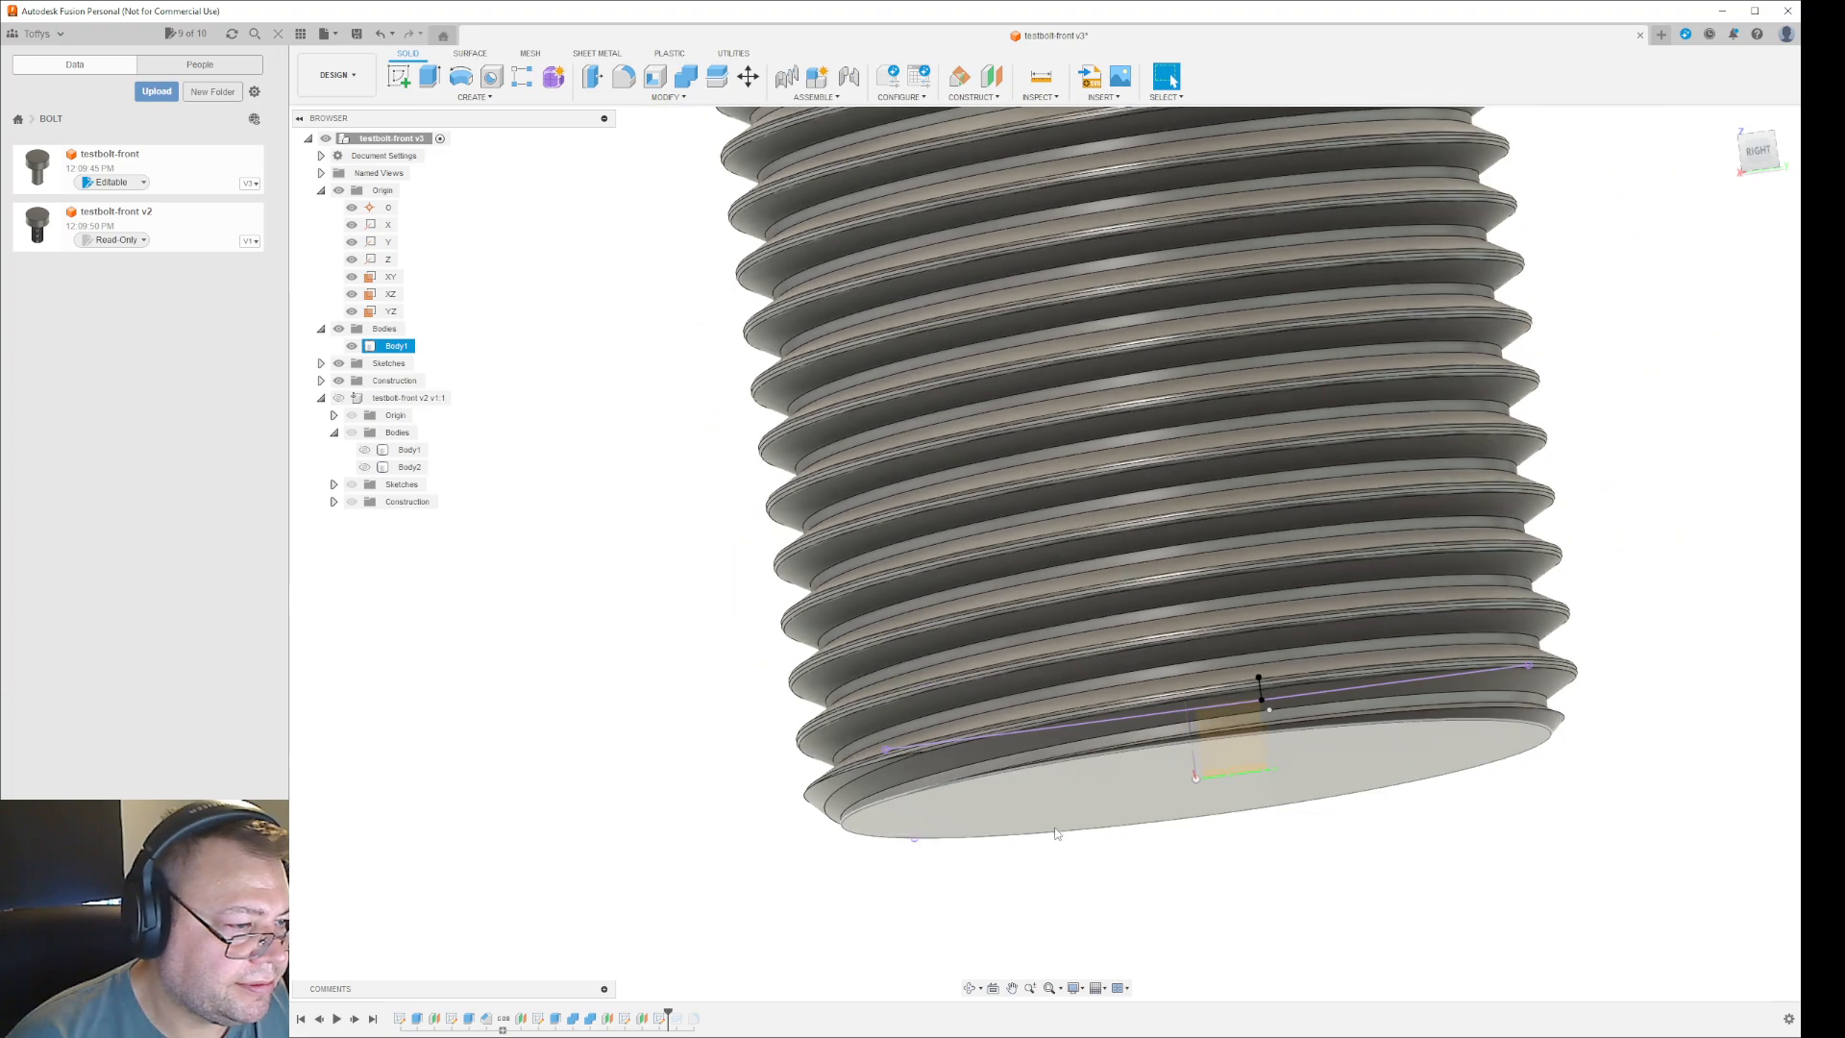
shift+middle_drag(1424, 809, 1582, 806)
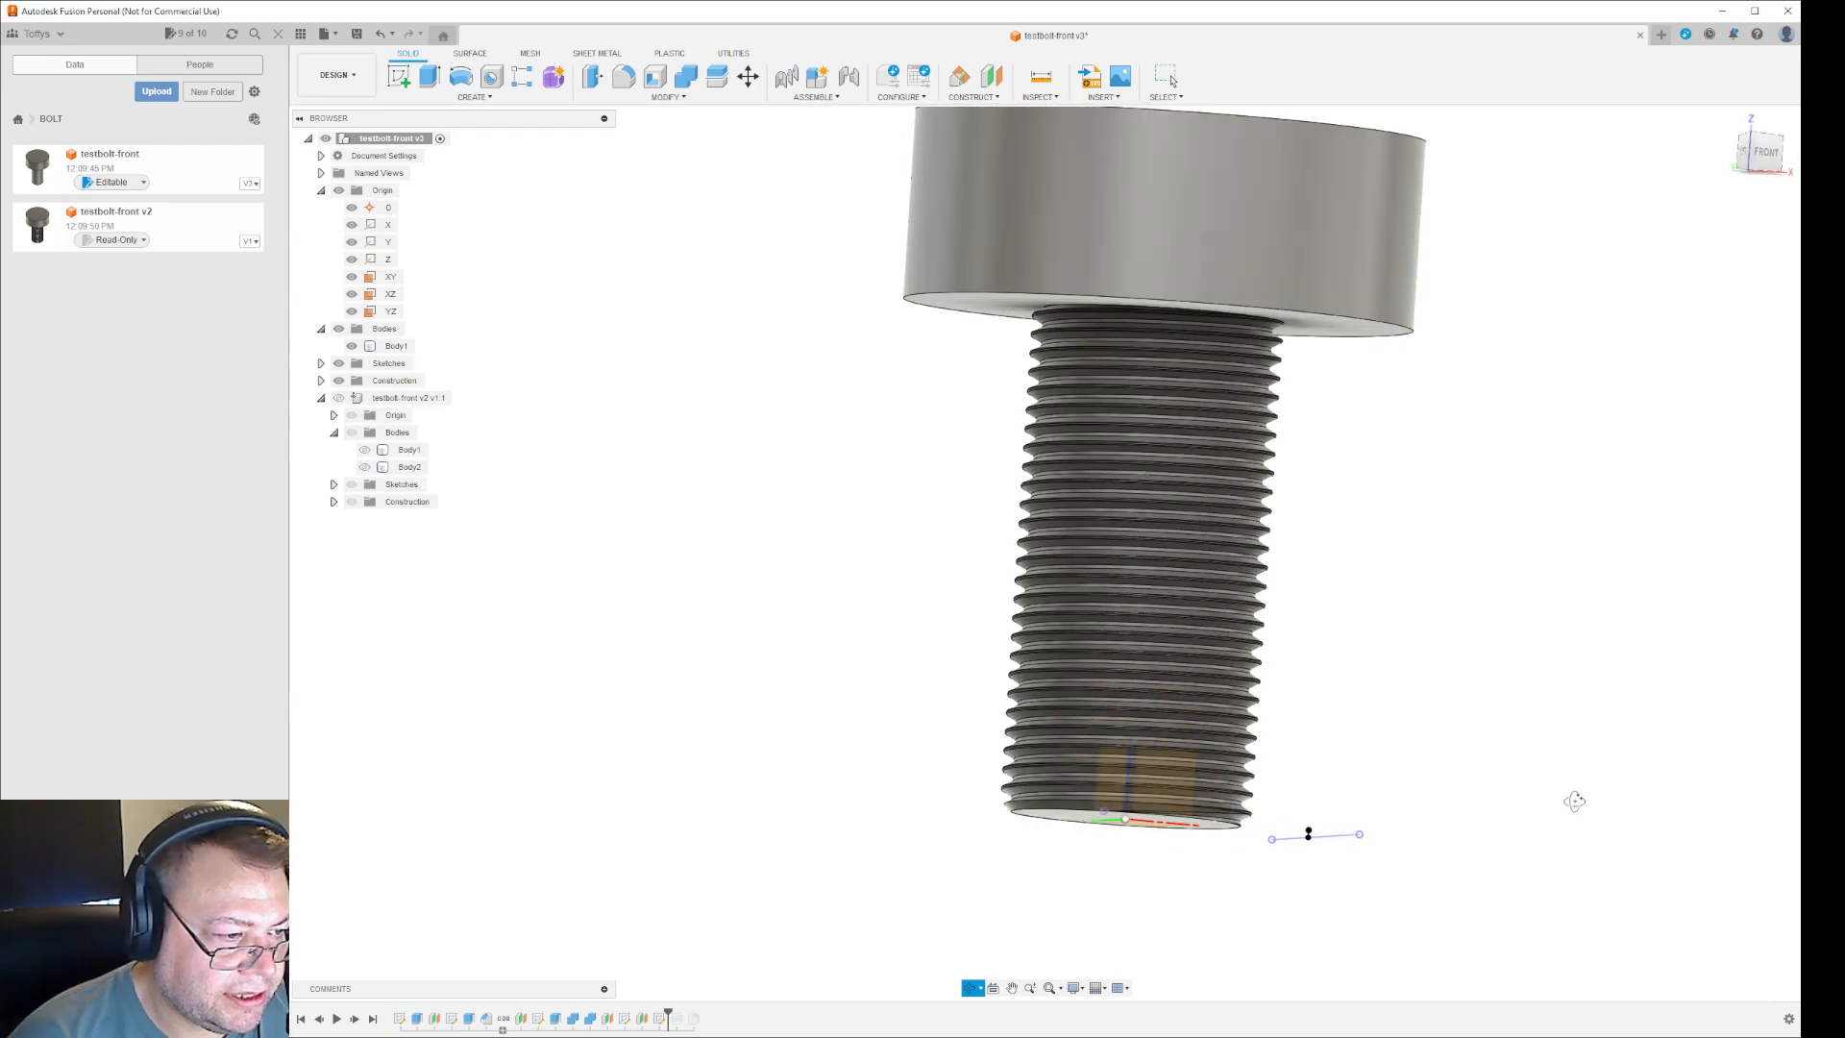
click(1168, 810)
scroll(1096, 780, up, 10)
shift+middle_drag(1095, 778, 1105, 851)
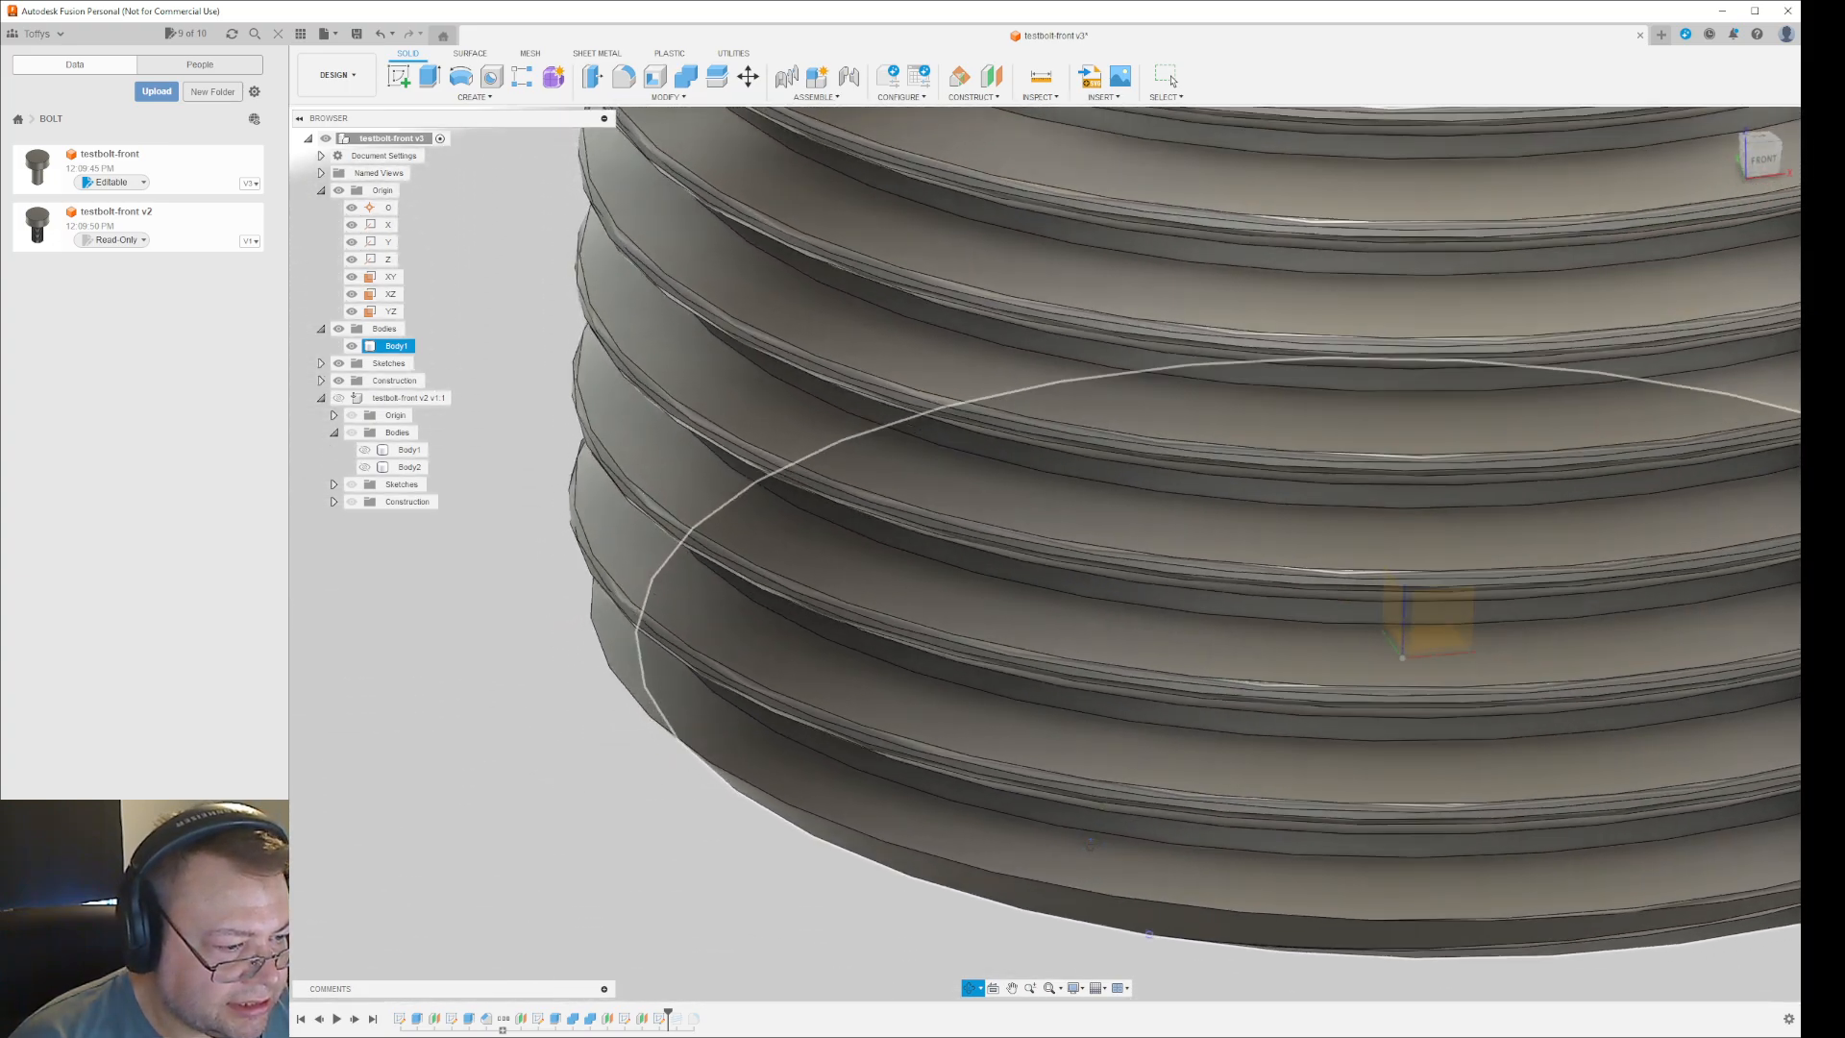
click(1273, 1015)
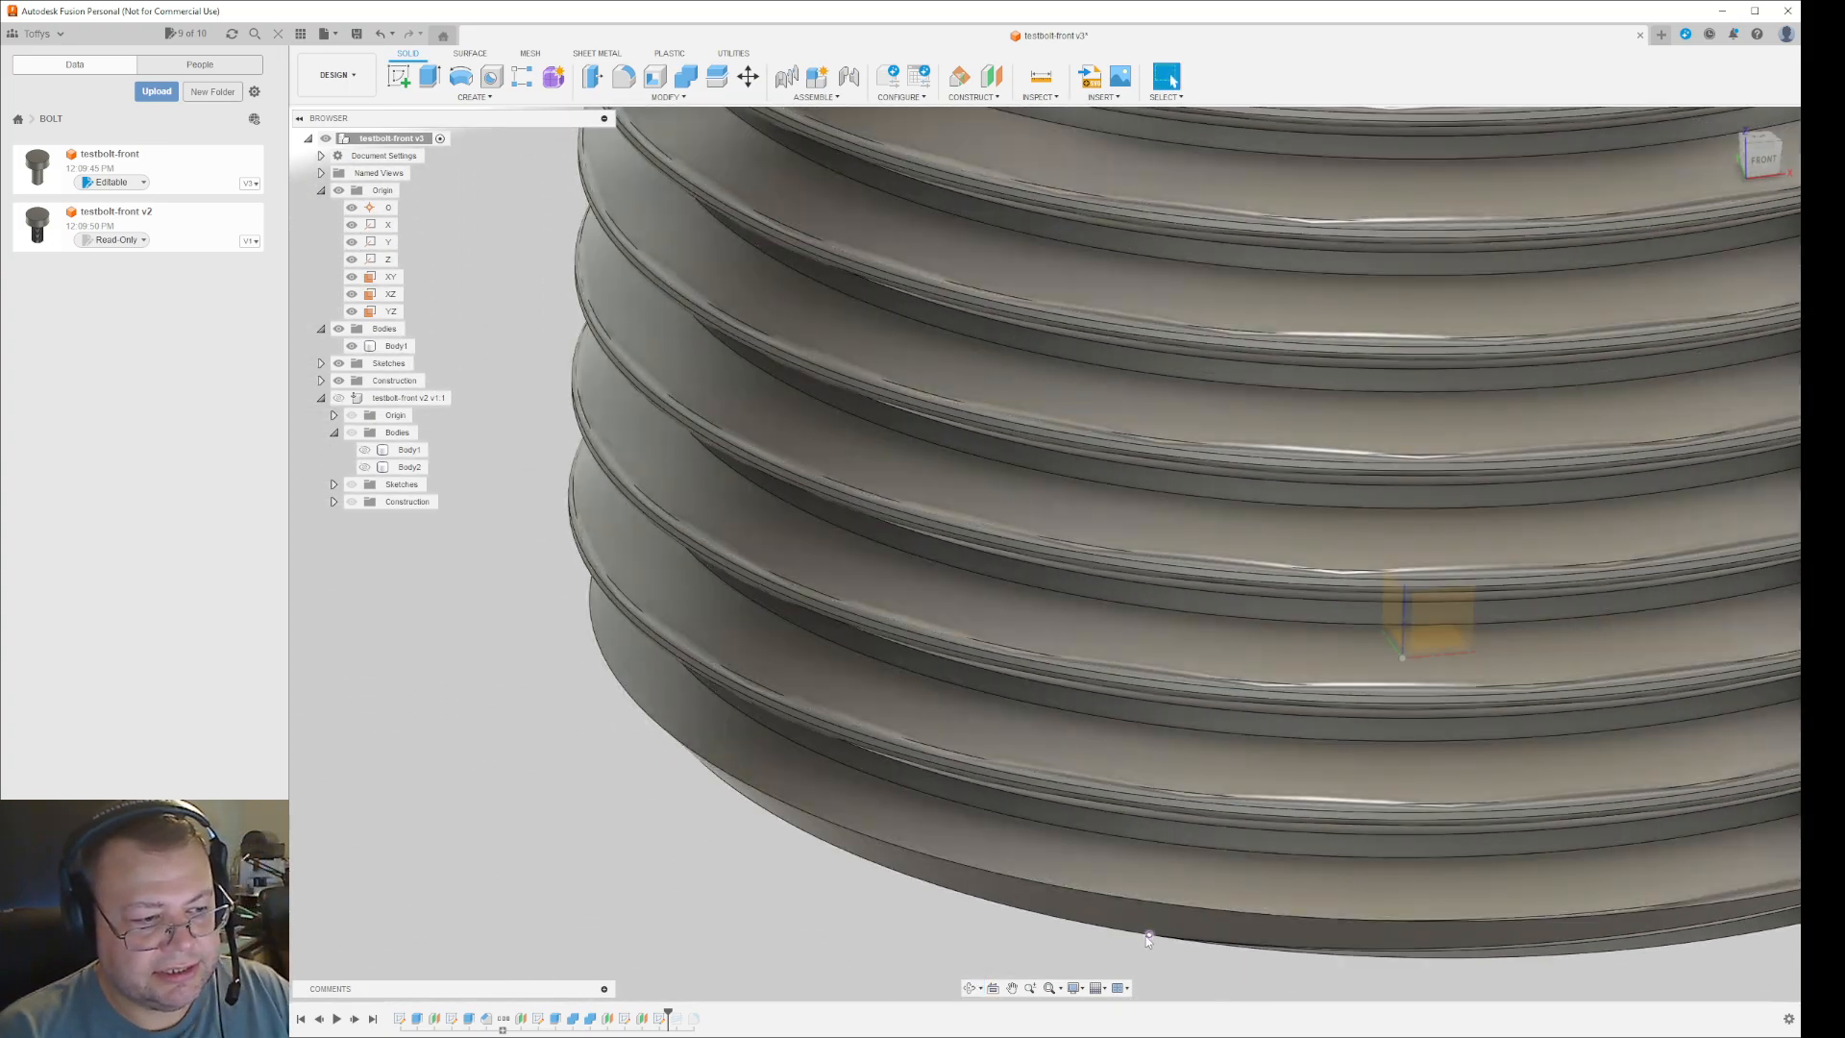
click(1144, 937)
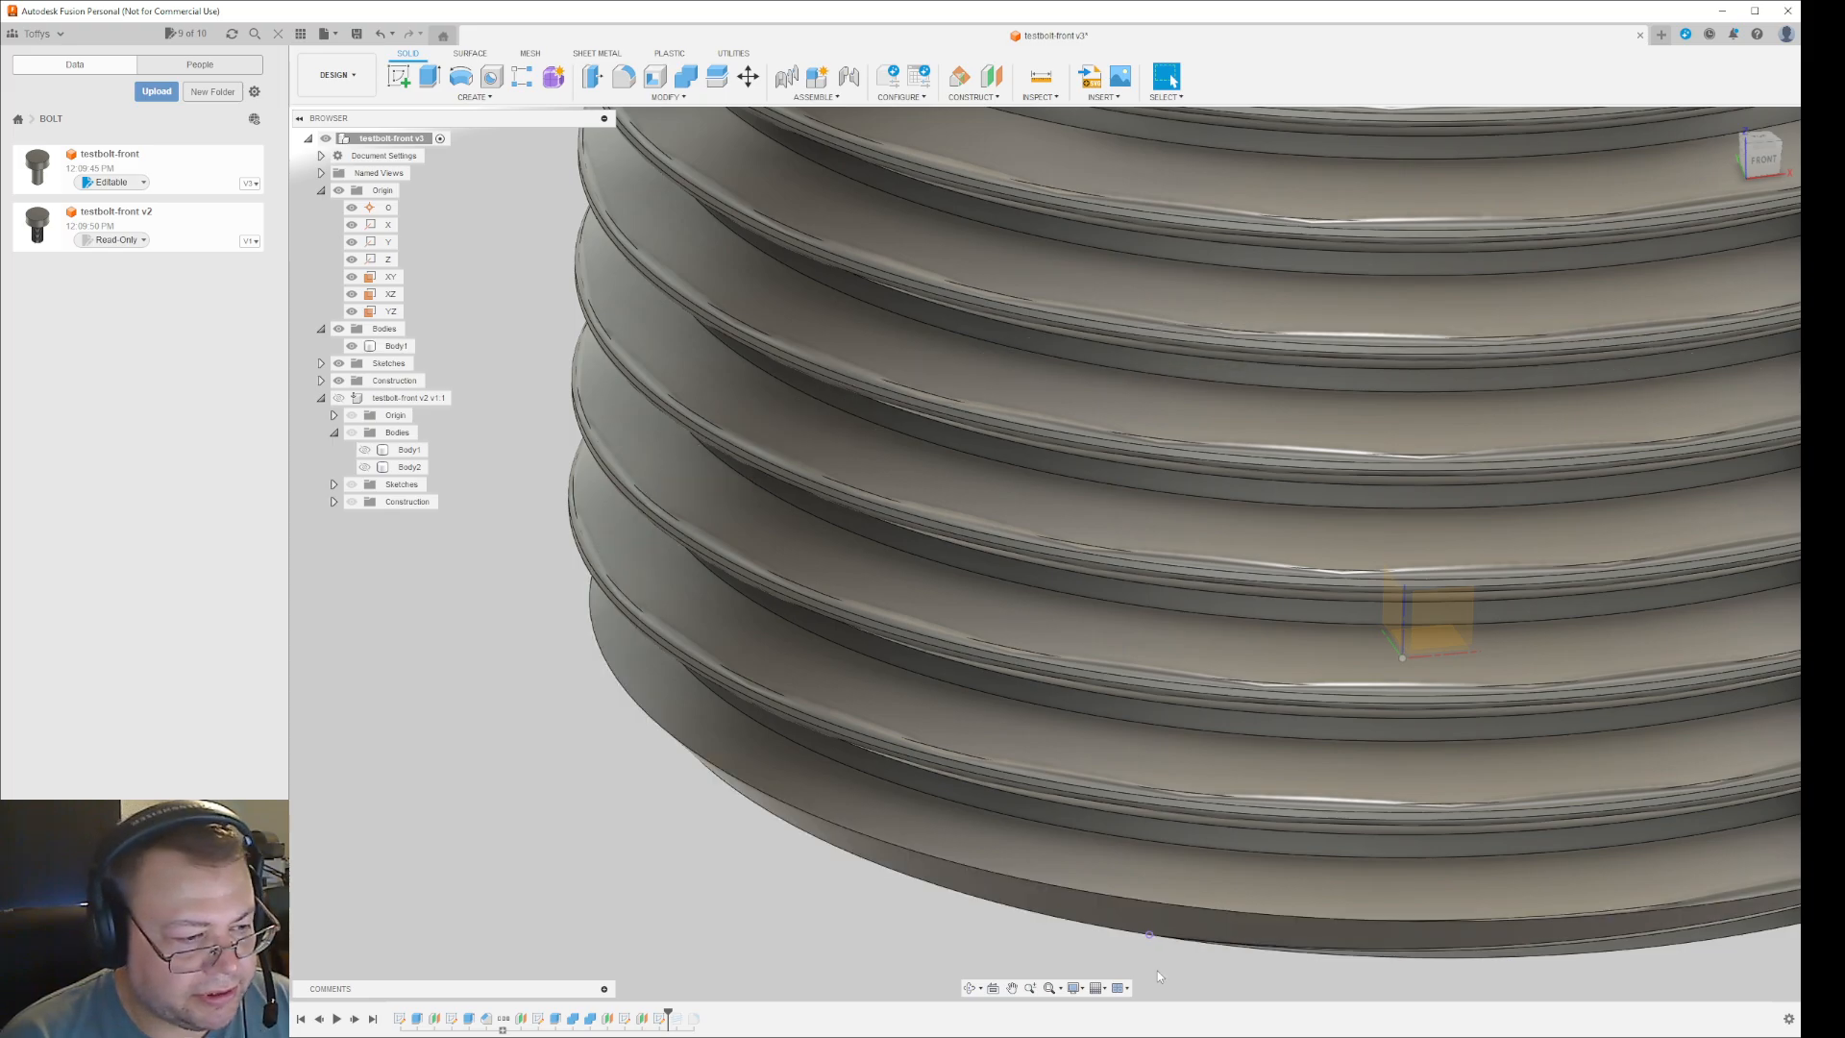
scroll(1157, 967, down, 6)
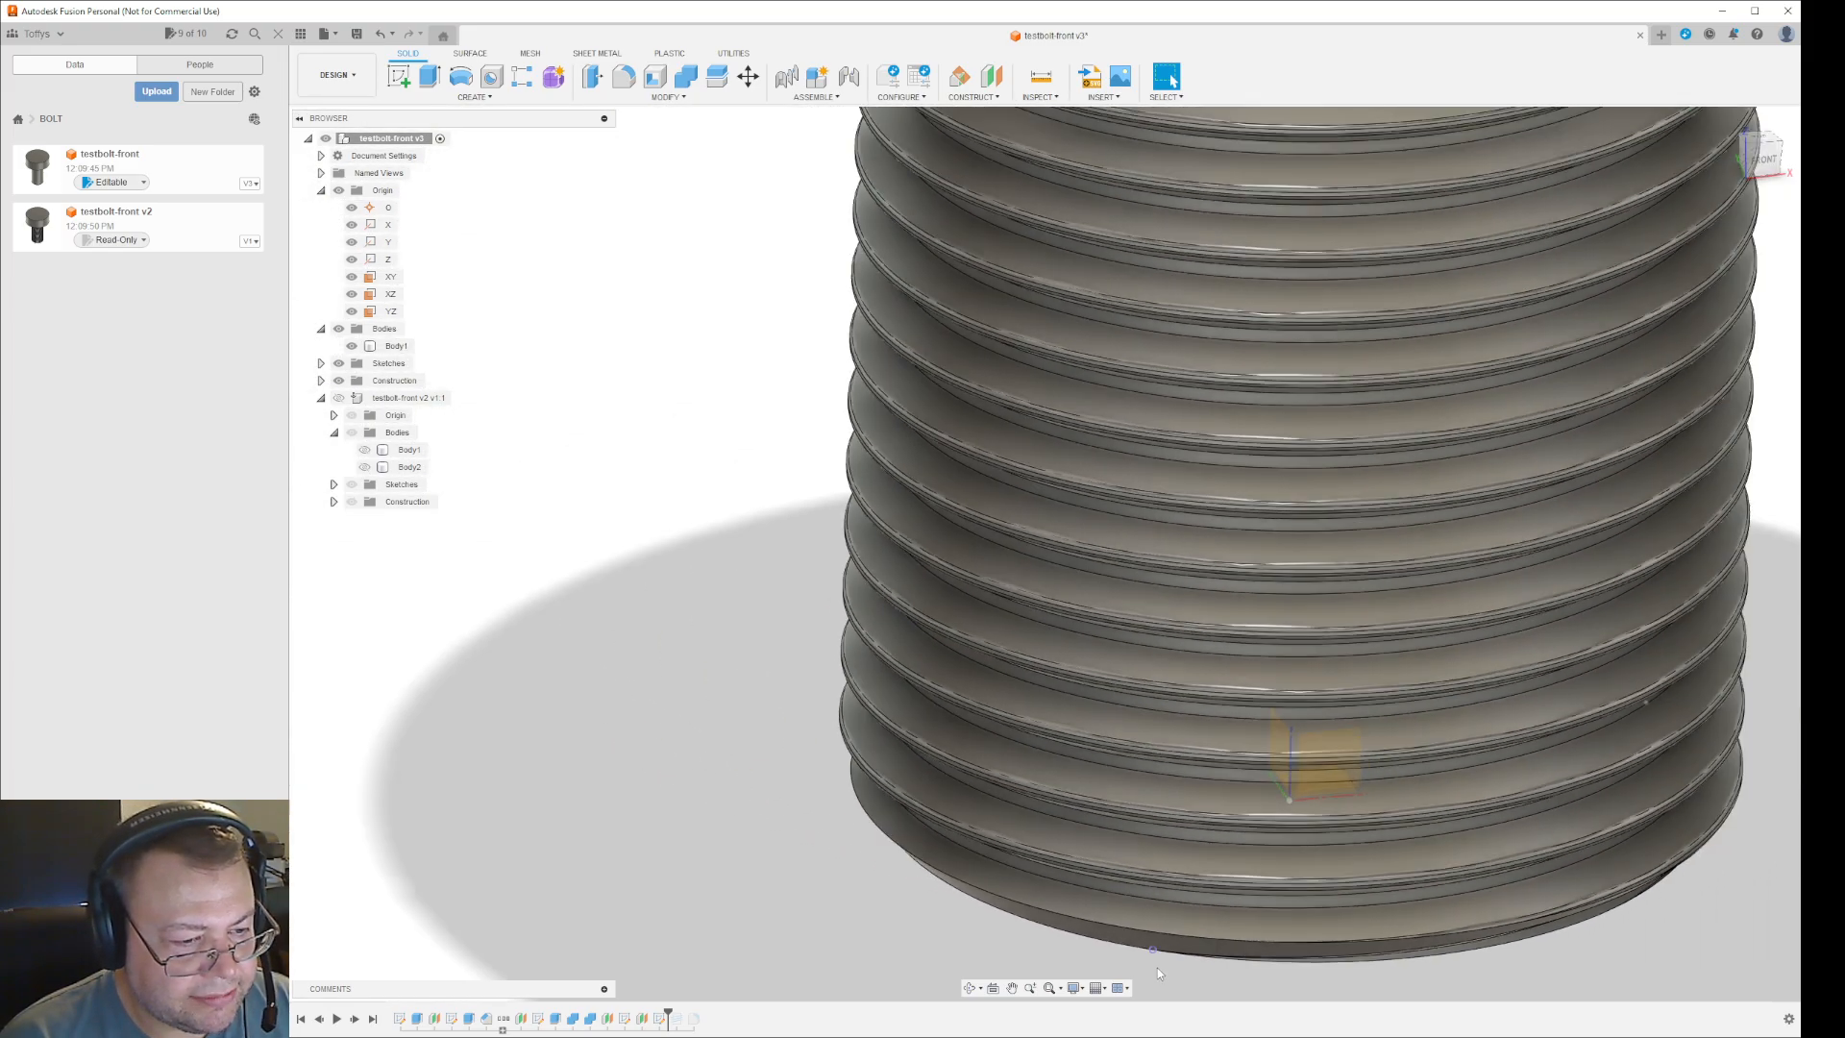
shift+middle_drag(1324, 985, 1165, 904)
scroll(1226, 931, down, 10)
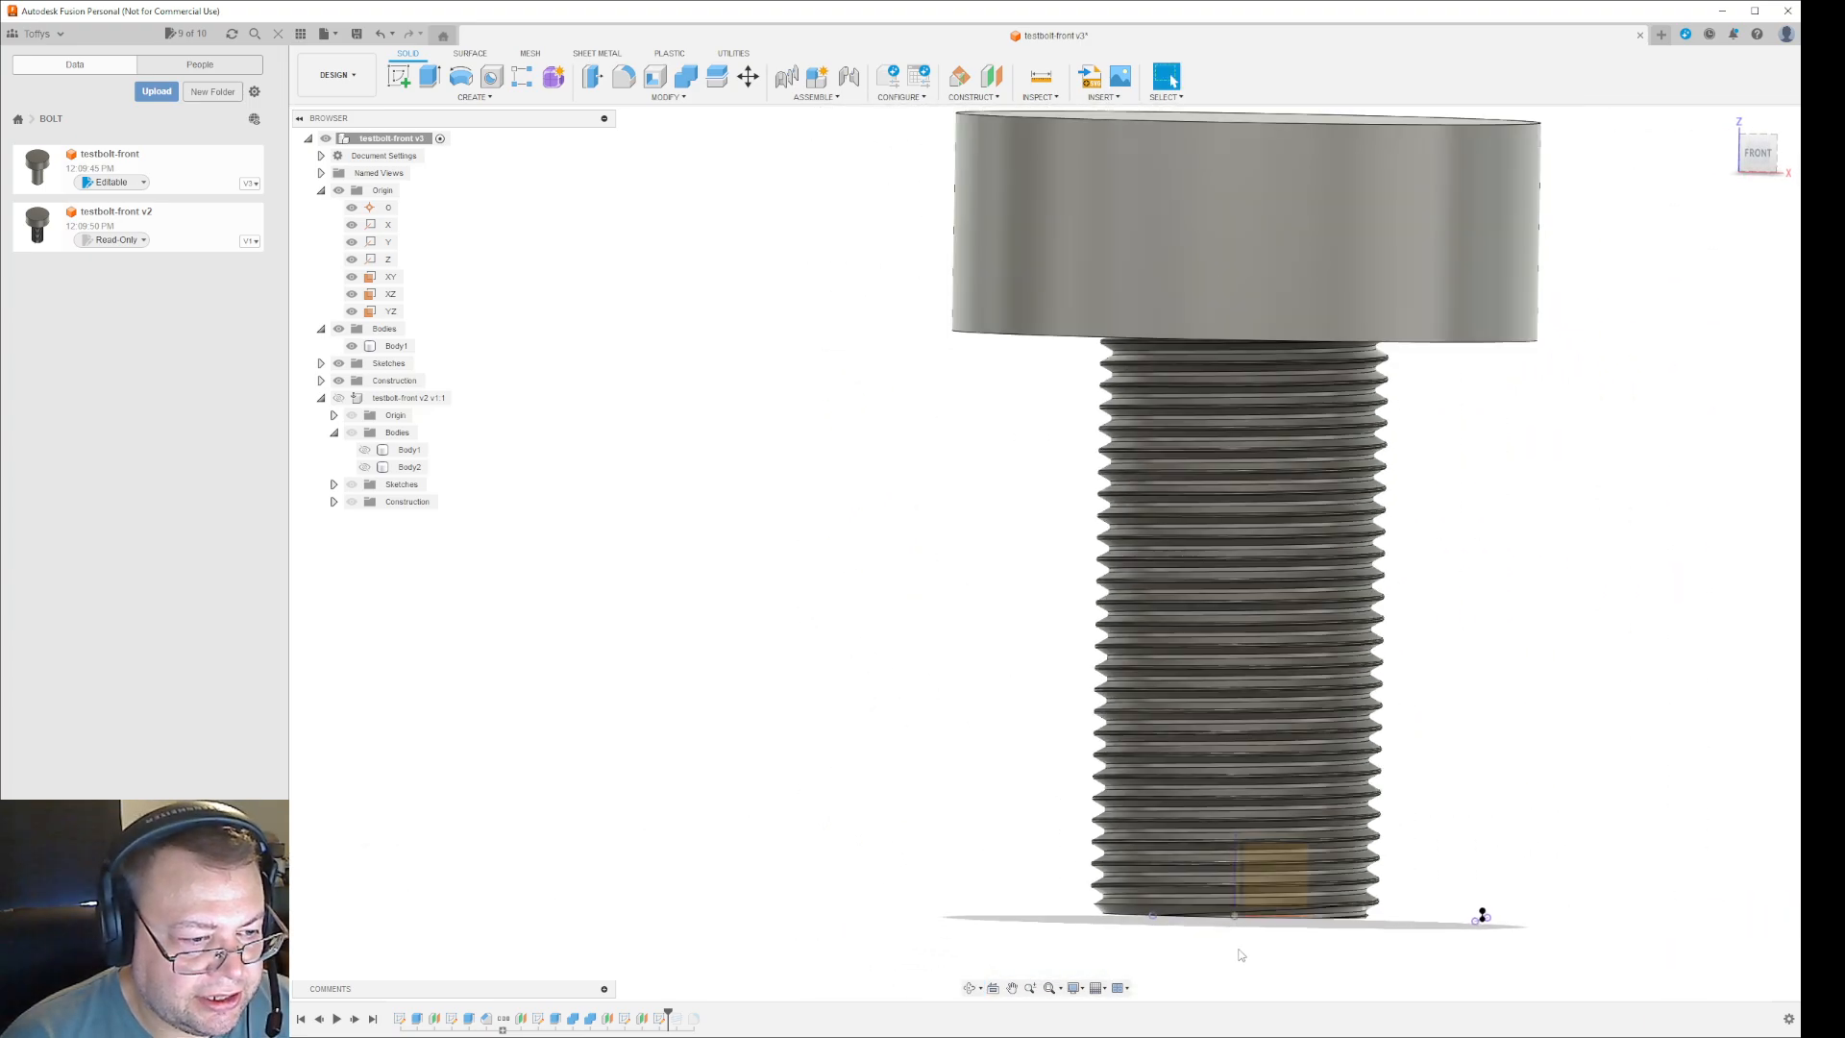
scroll(1274, 955, up, 3)
shift+middle_drag(1566, 938, 1317, 964)
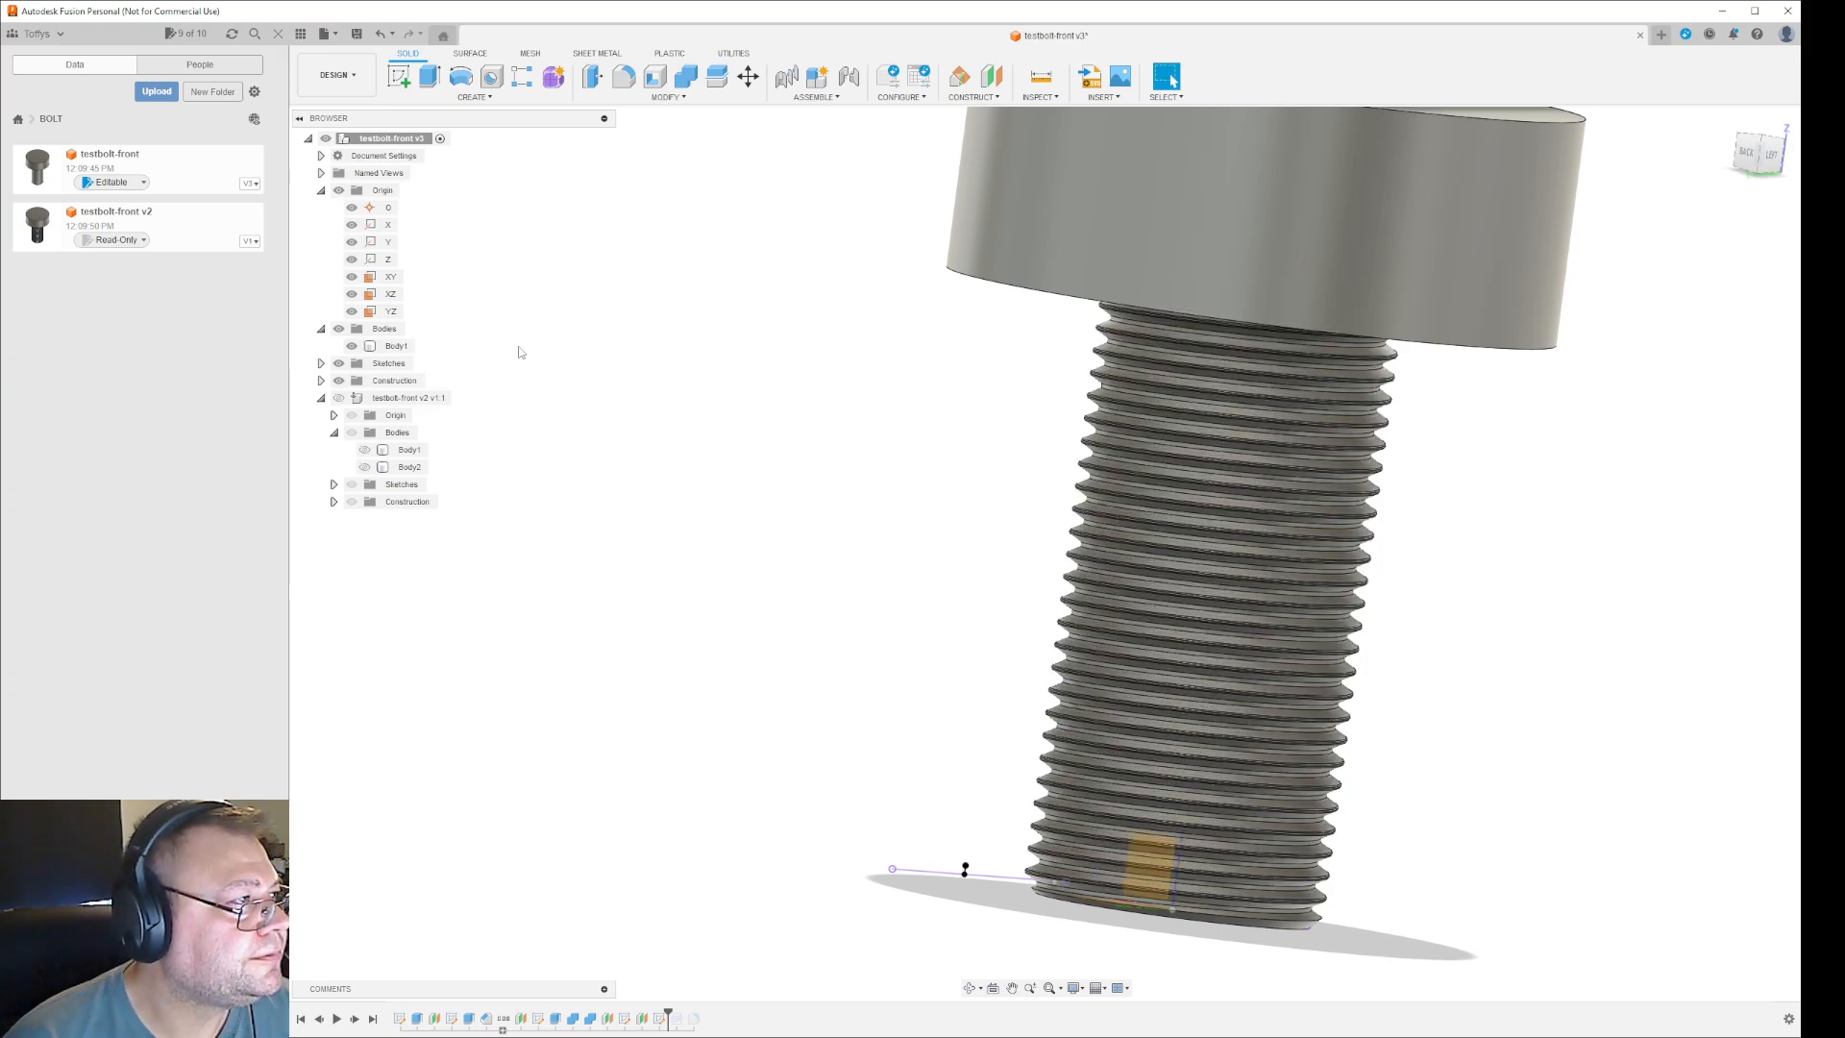
- Hide the origin geometry and the sketches, and inspect the bolt's threaded end without them
click(338, 190)
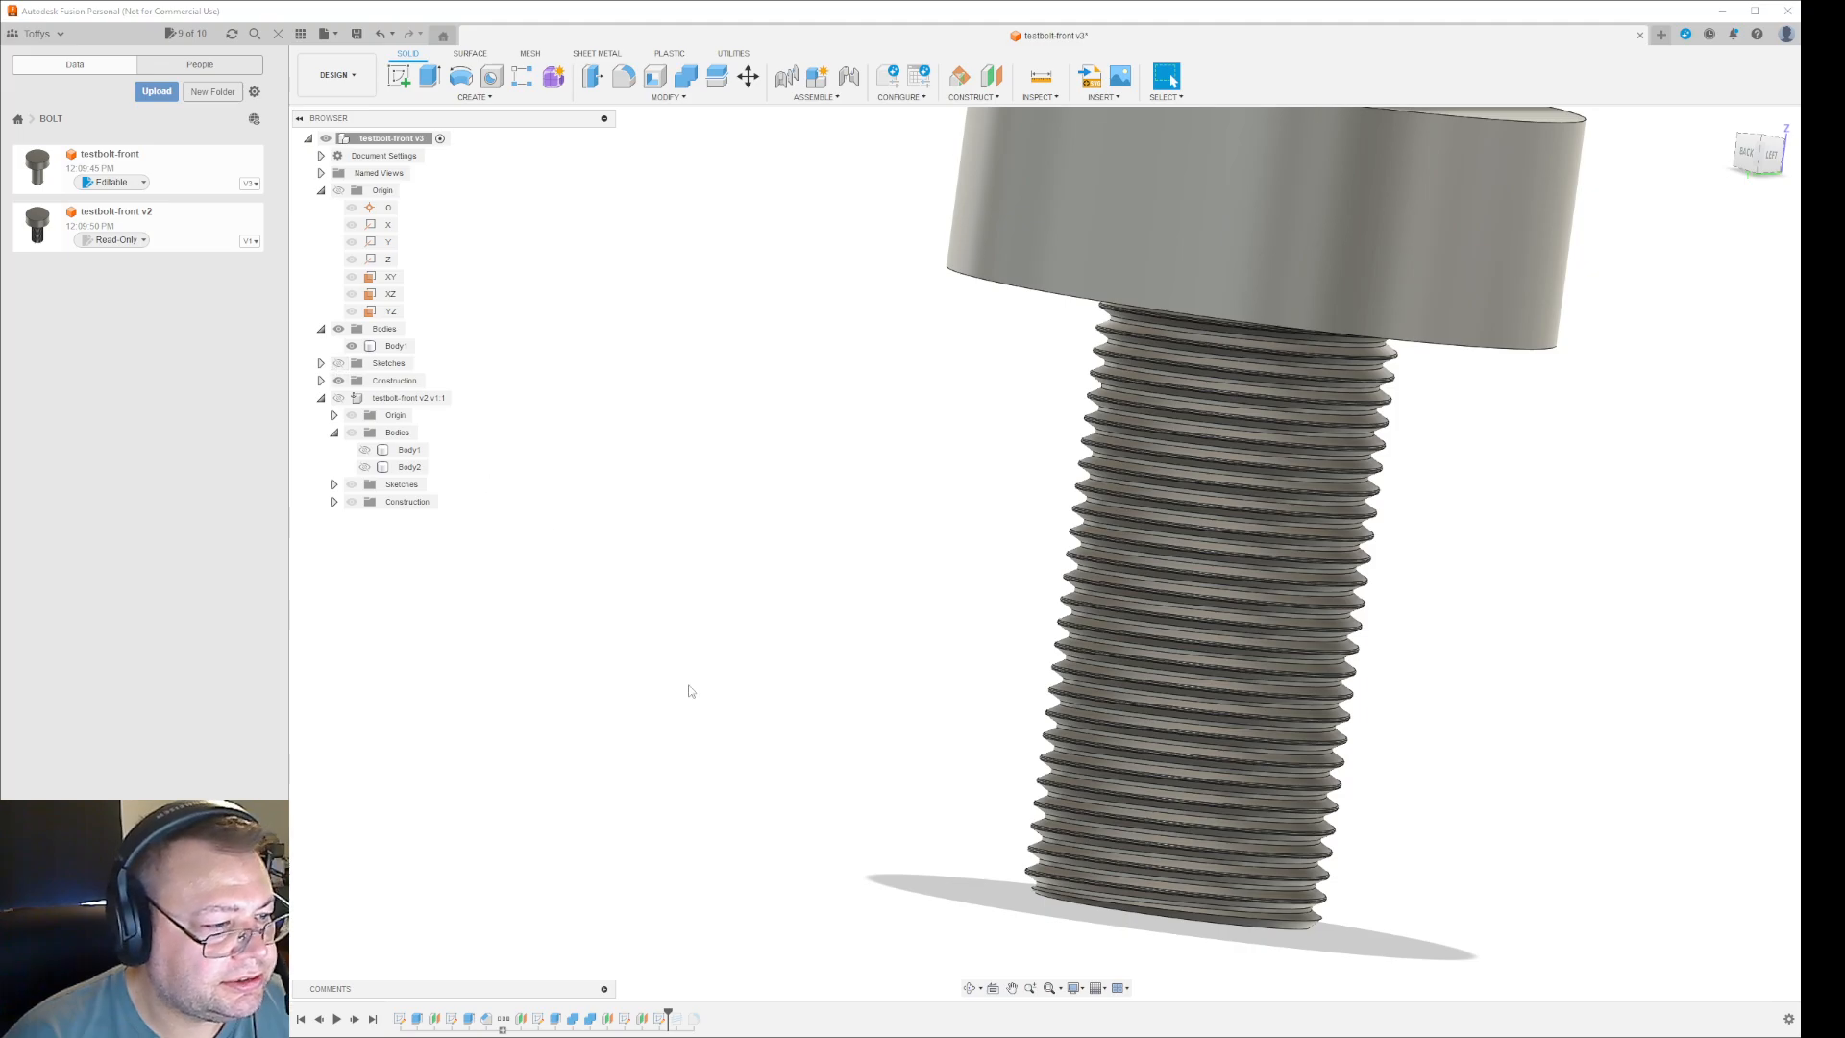
shift+middle_drag(704, 737, 953, 749)
mouse_move(1069, 770)
shift+middle_down()
mouse_move(1129, 782)
mouse_move(1132, 767)
mouse_move(1066, 776)
shift+middle_up()
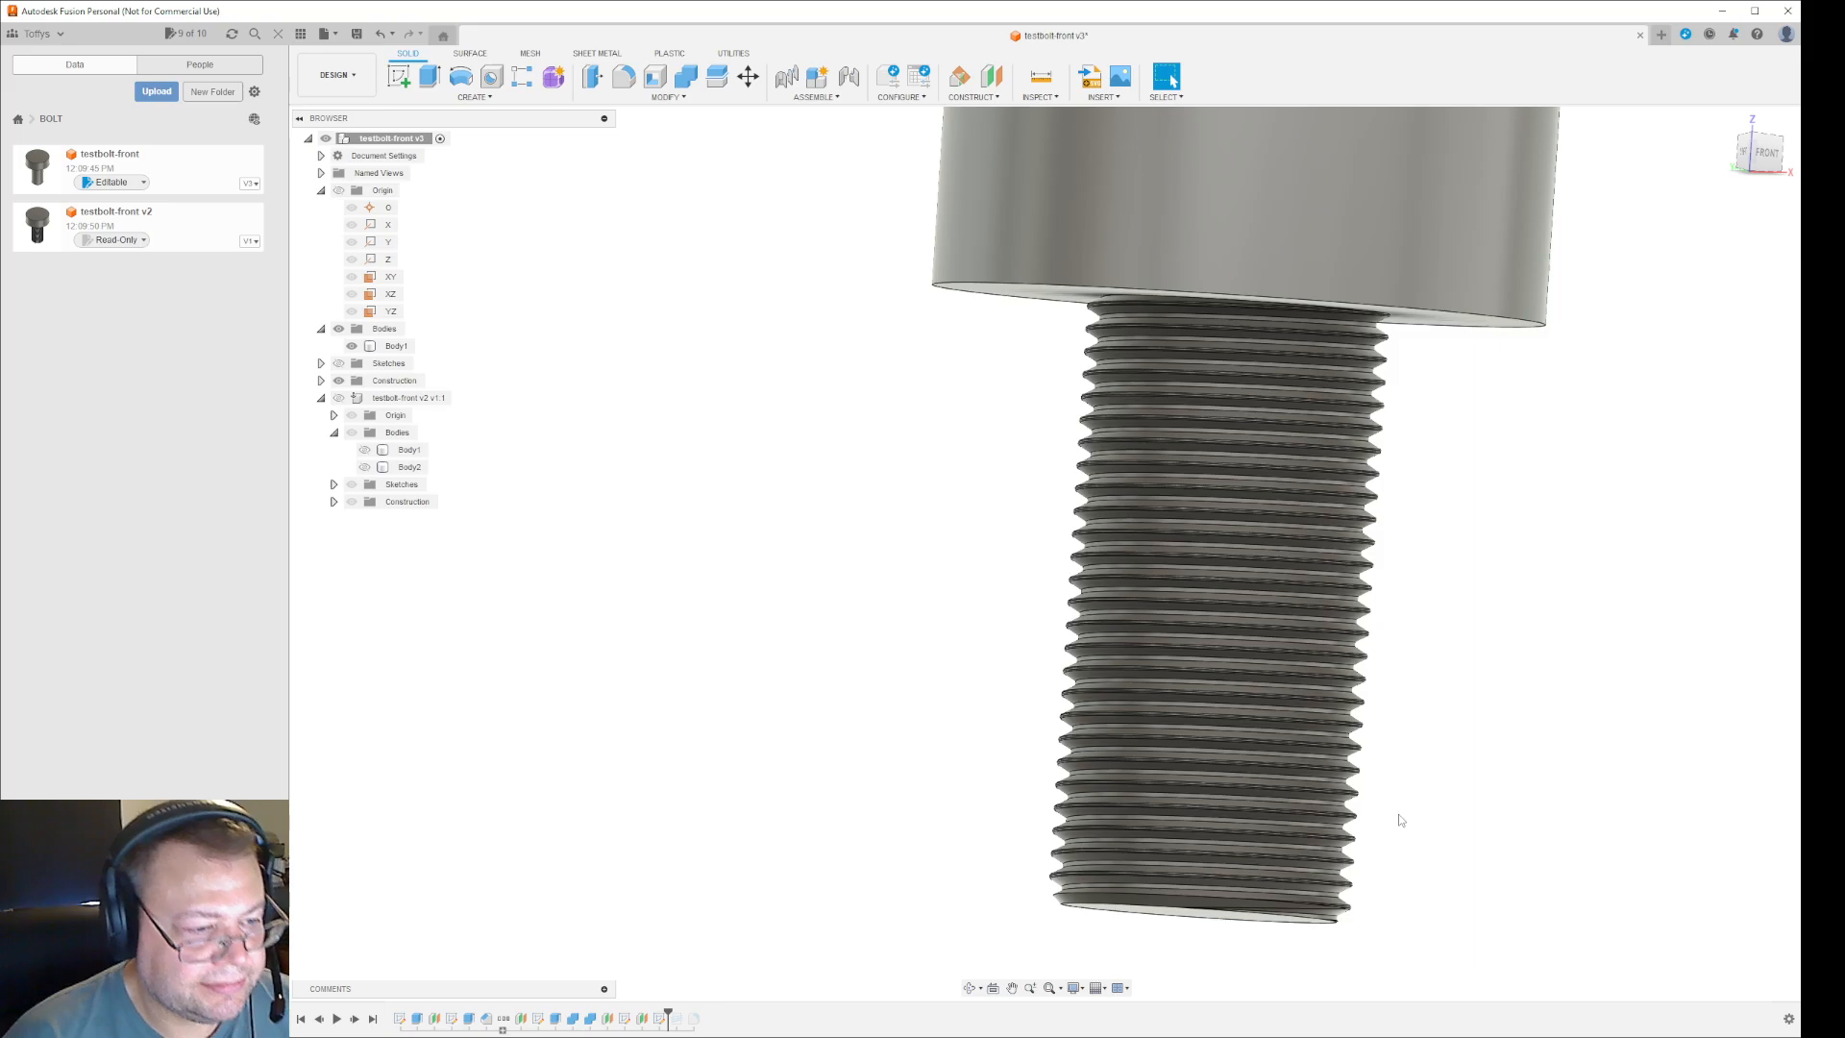
scroll(1345, 972, up, 5)
scroll(1343, 975, up, 1)
middle_drag(1454, 920, 1725, 892)
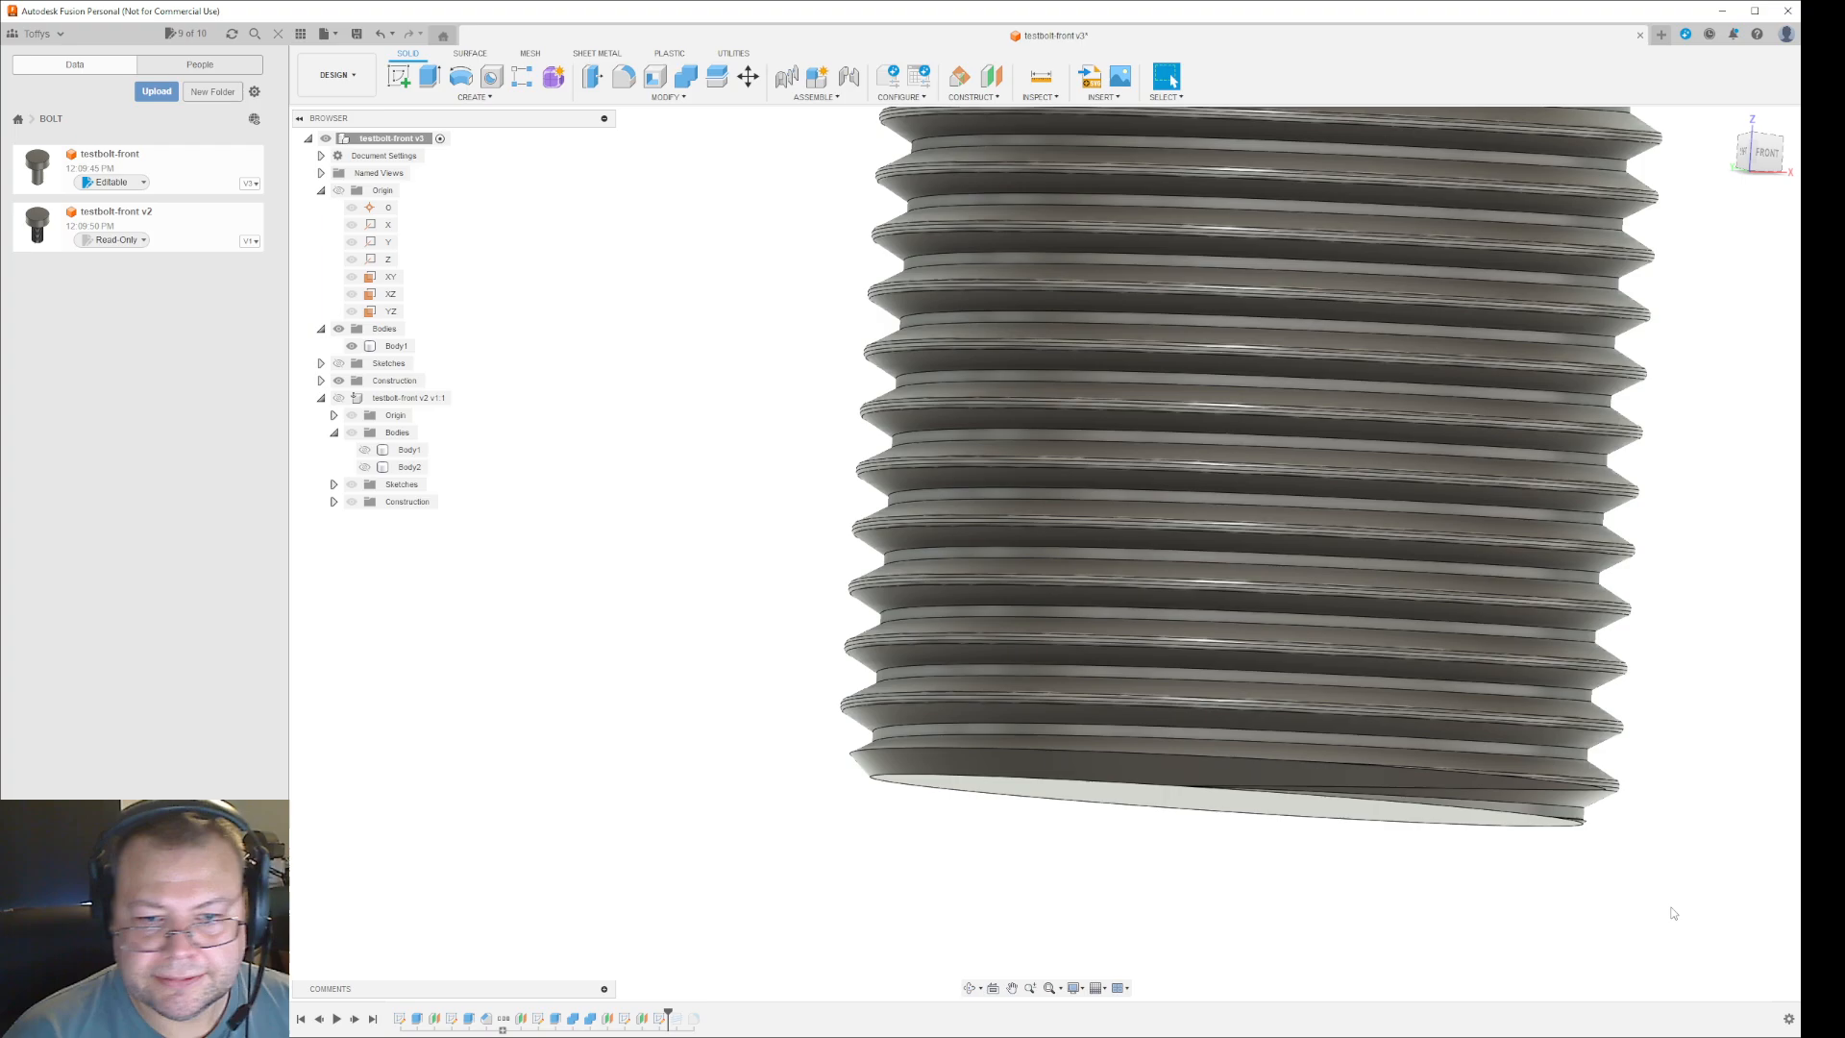